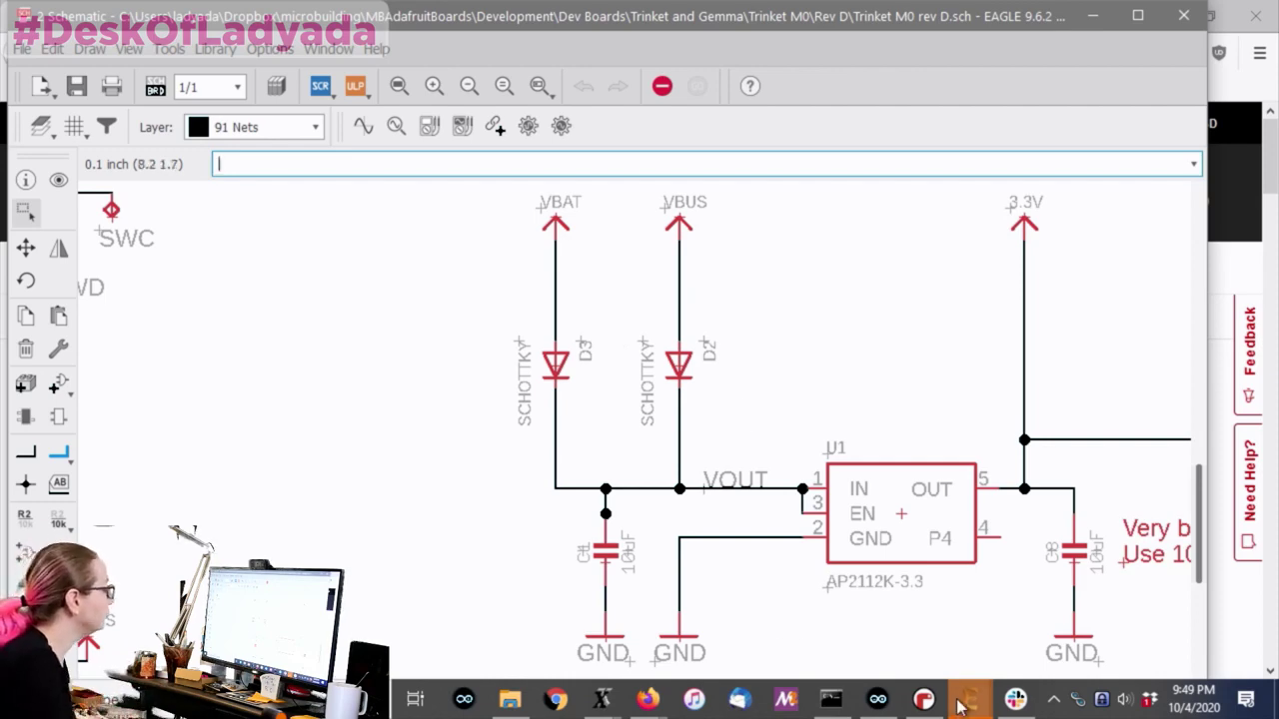
Bring the QT Py rev C board forward and filter Layer Settings to Used Layers
mouse_move(965, 703)
left_click(626, 625)
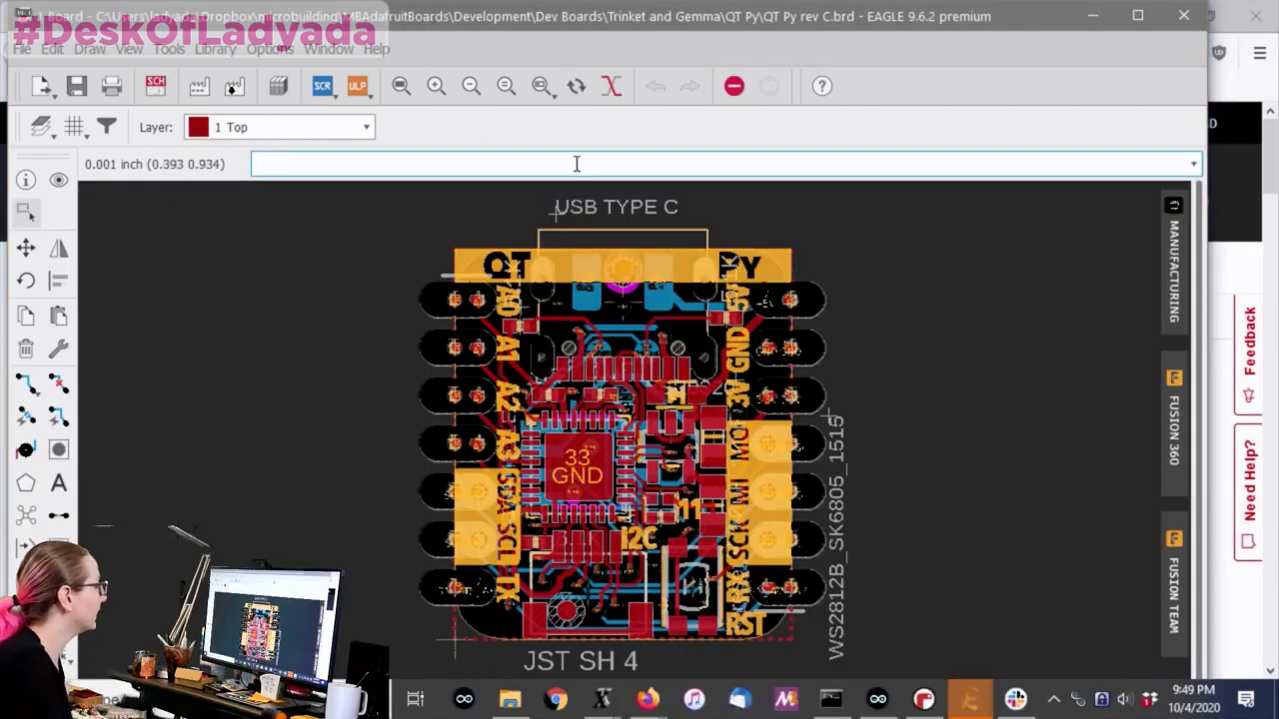
left_click(41, 127)
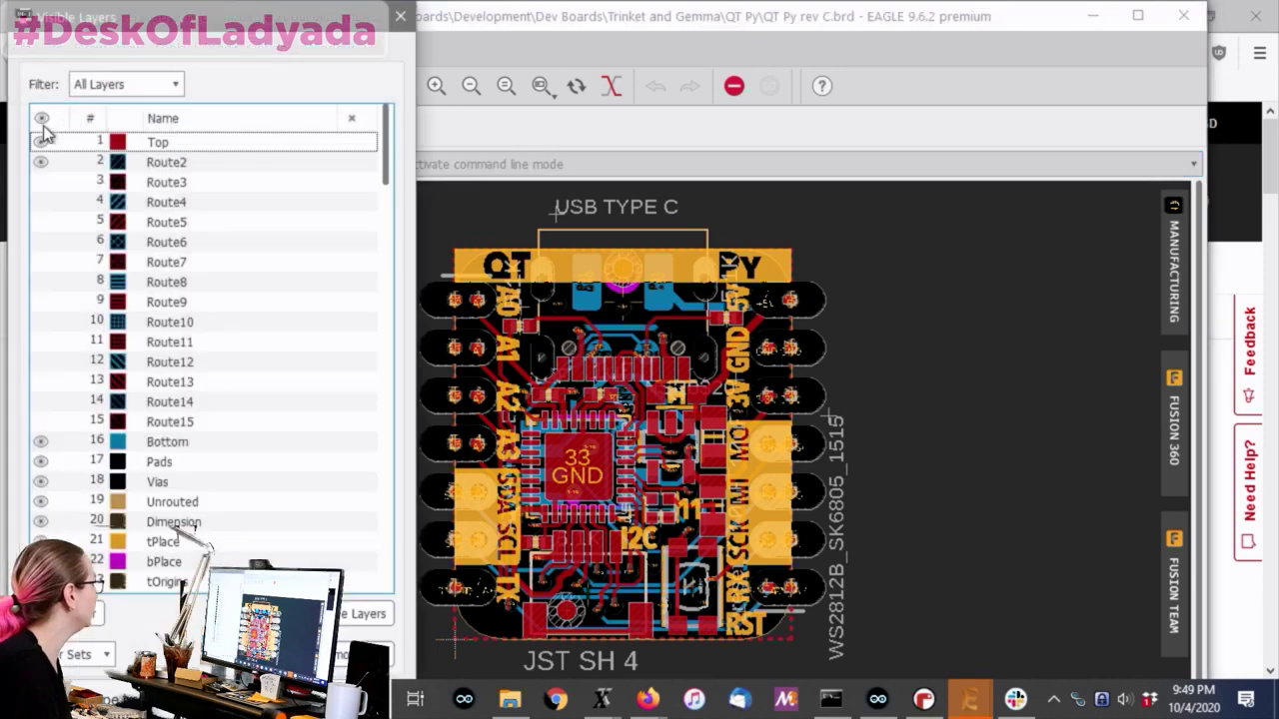
left_click(100, 85)
left_click(100, 117)
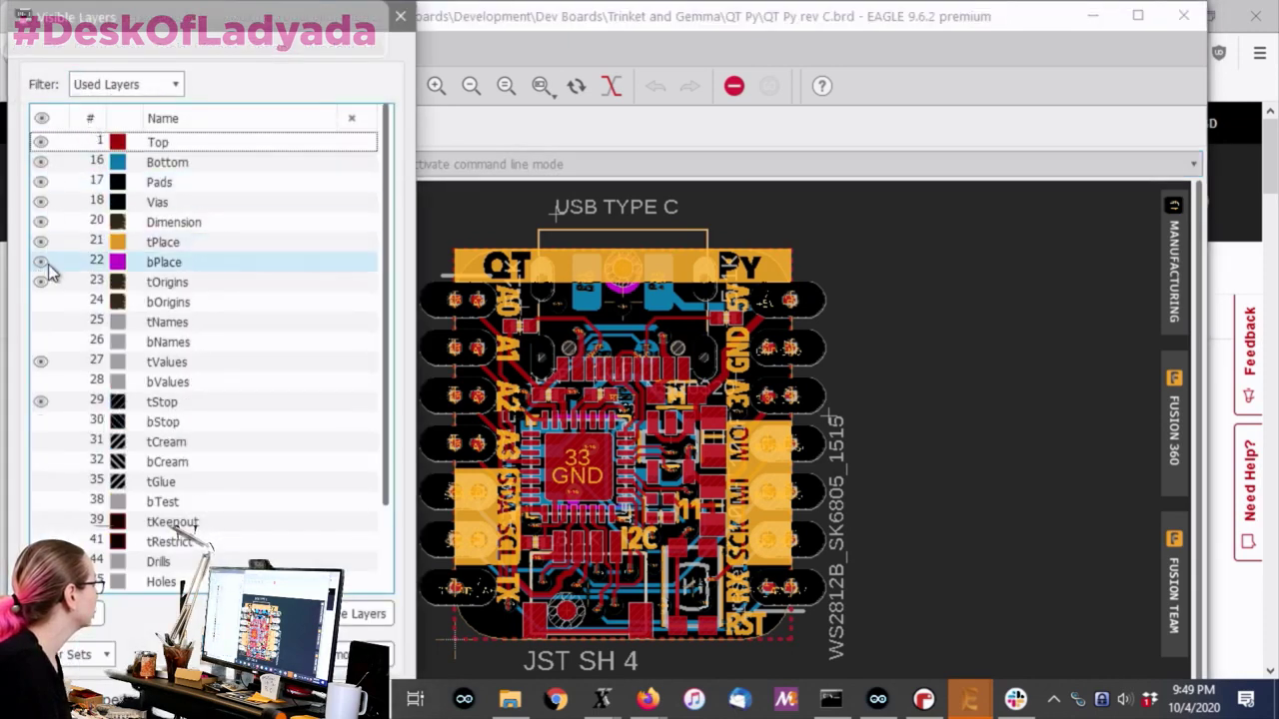
Hide the tValues, bValues and Bottom layers without saving a preset, then close the dialog
left_click(40, 382)
left_click(40, 362)
left_click(40, 162)
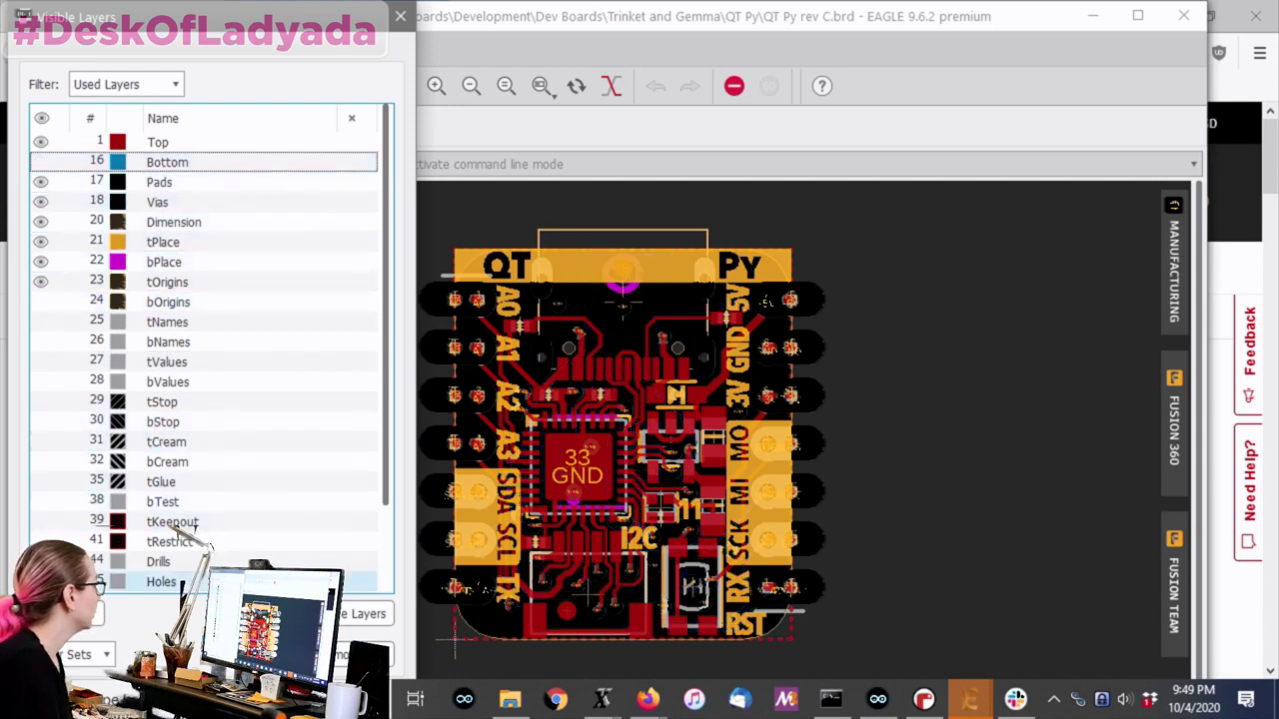
left_click(75, 655)
left_click(262, 412)
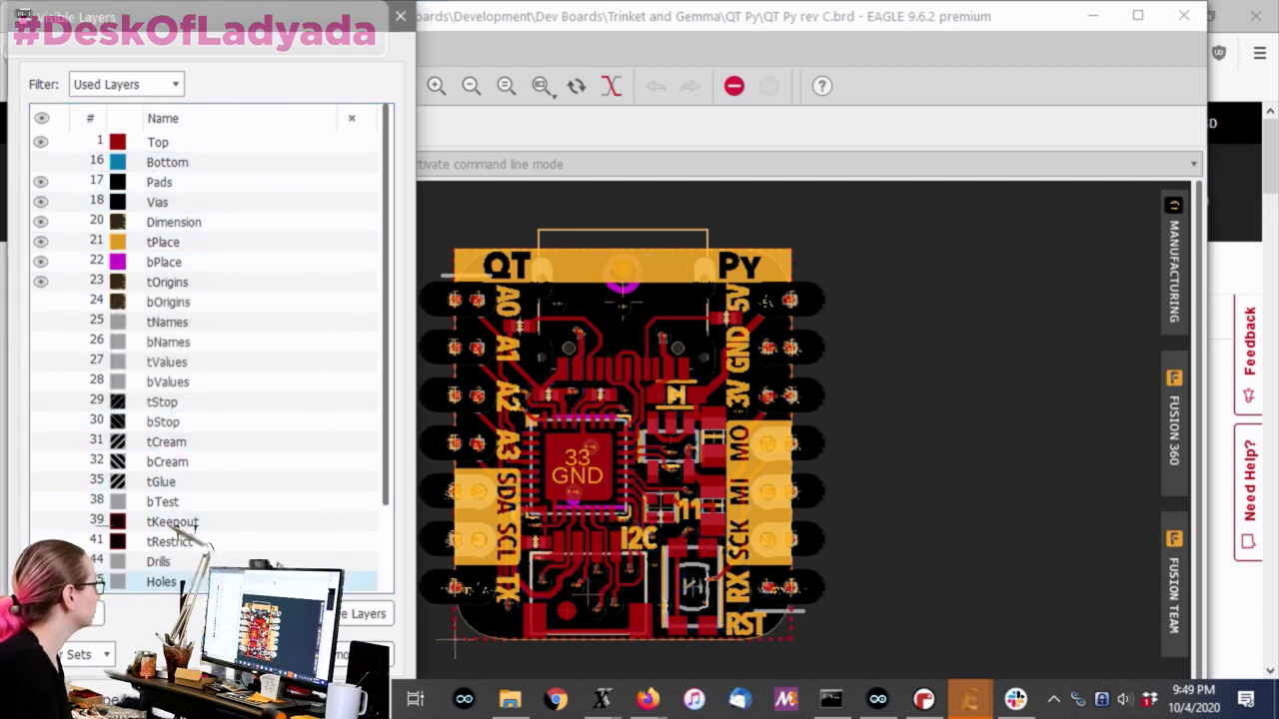
left_click_drag(285, 8, 392, 80)
left_click(394, 90)
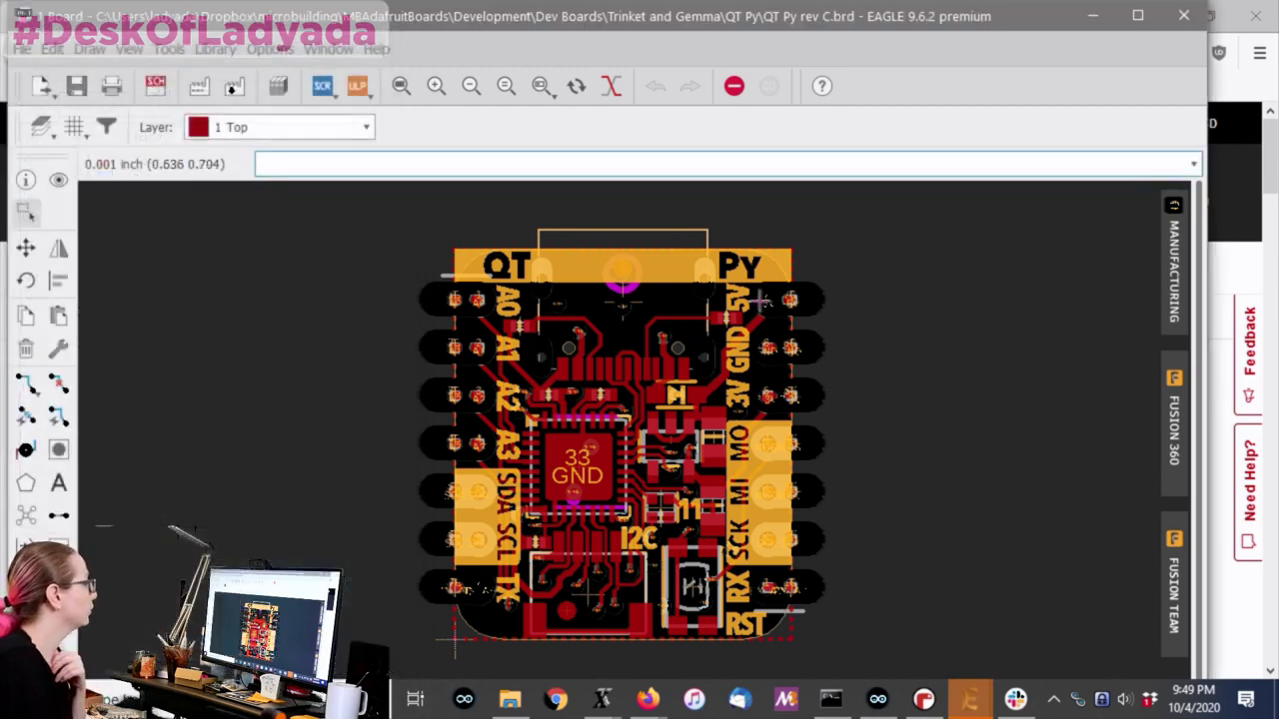
scroll(742, 307, "up", 2)
scroll(731, 290, "up", 1)
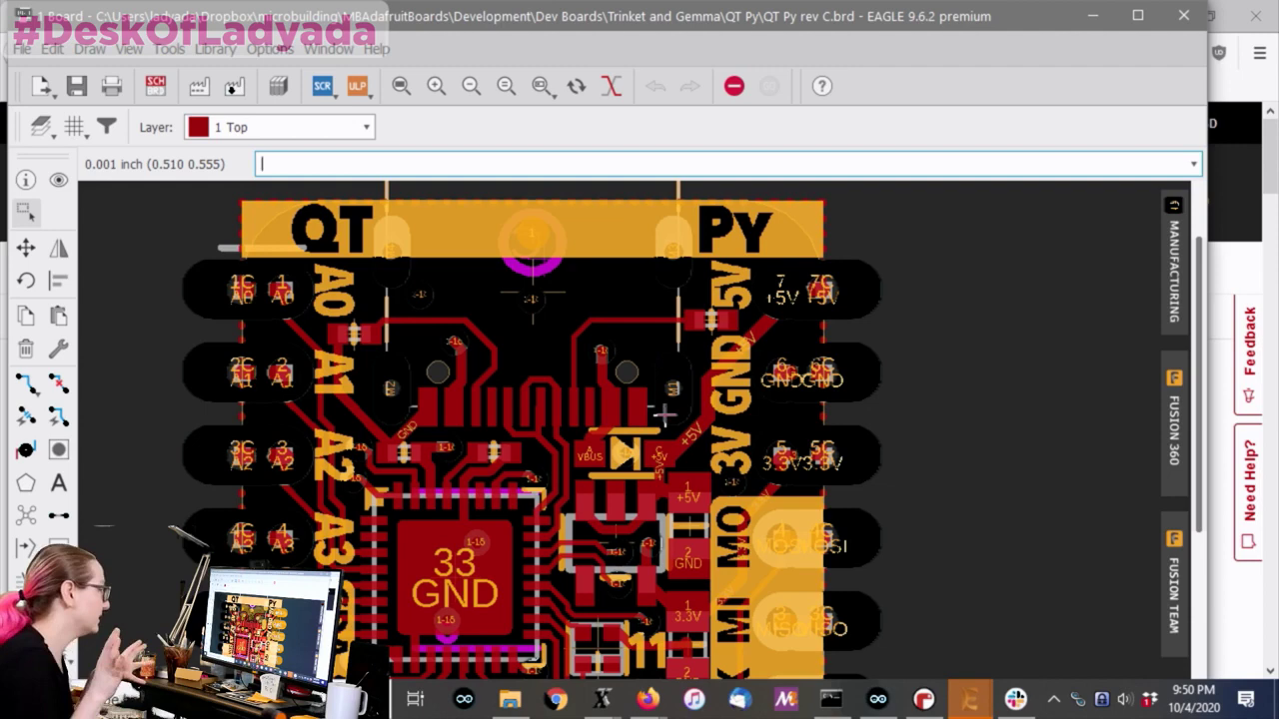
scroll(611, 419, "up", 2)
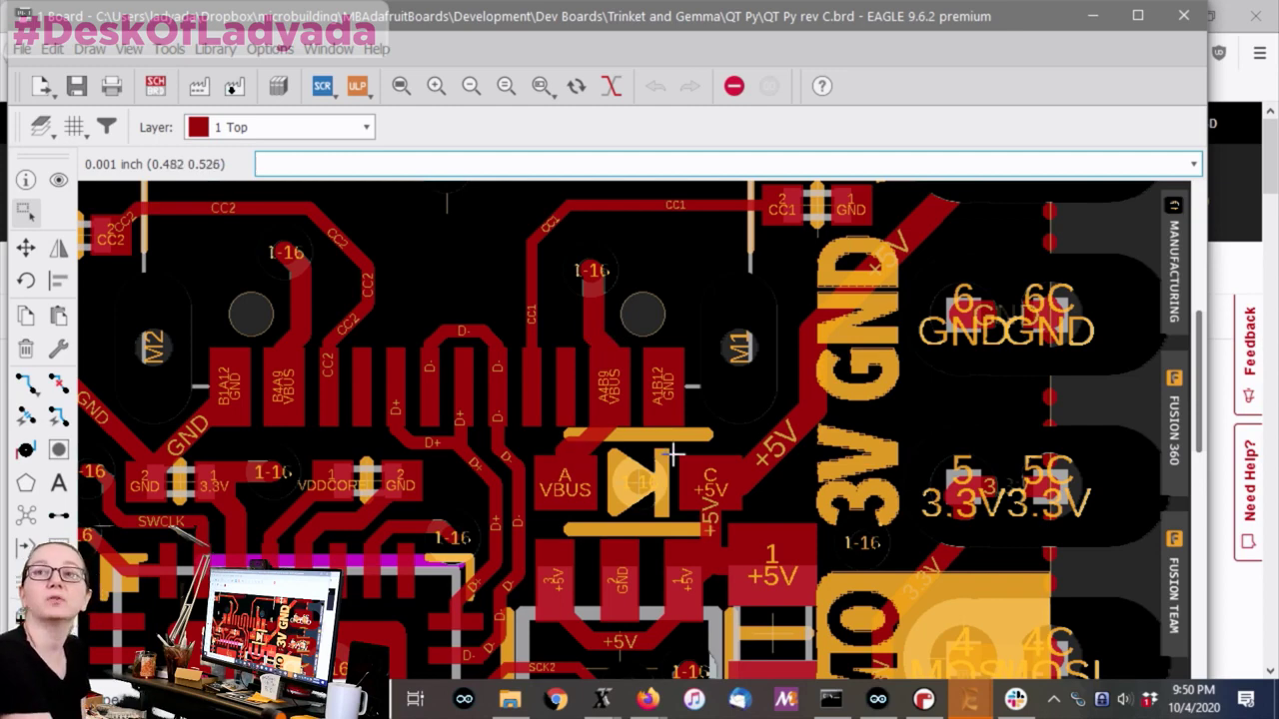
scroll(804, 454, "down", 3)
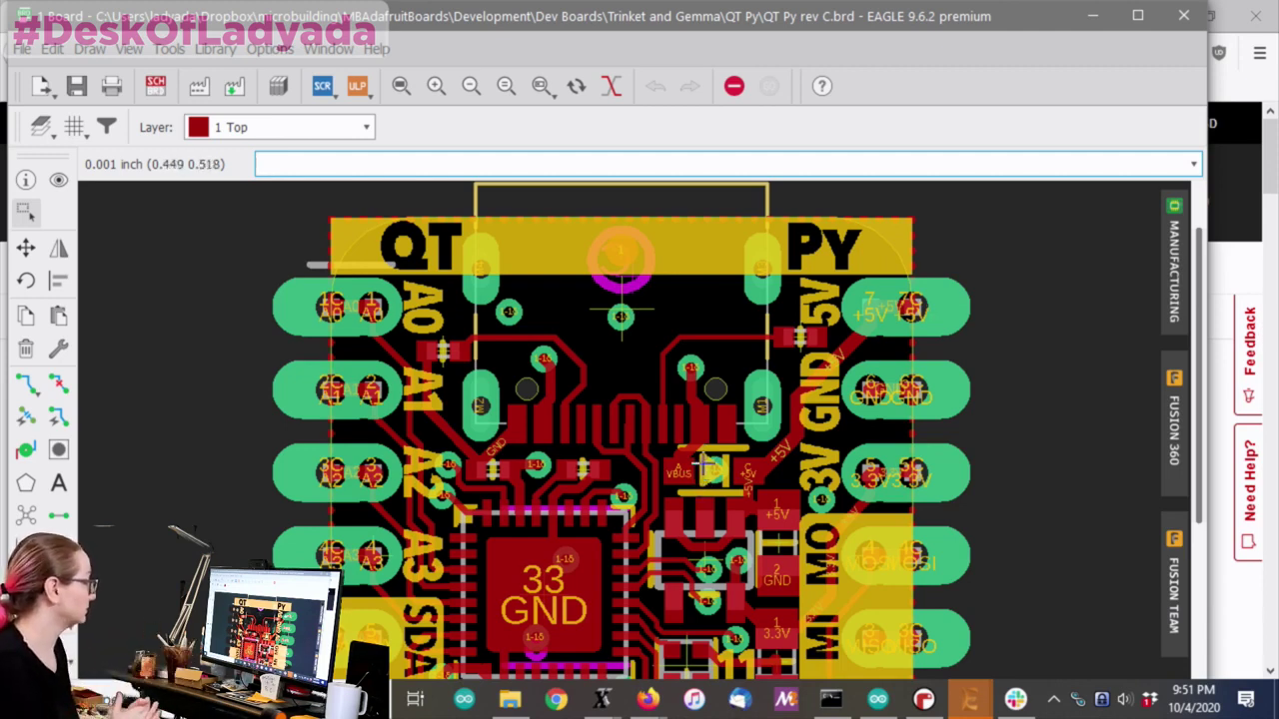
Zoom in and out around the QT Py board layout
scroll(705, 289, "down", 1)
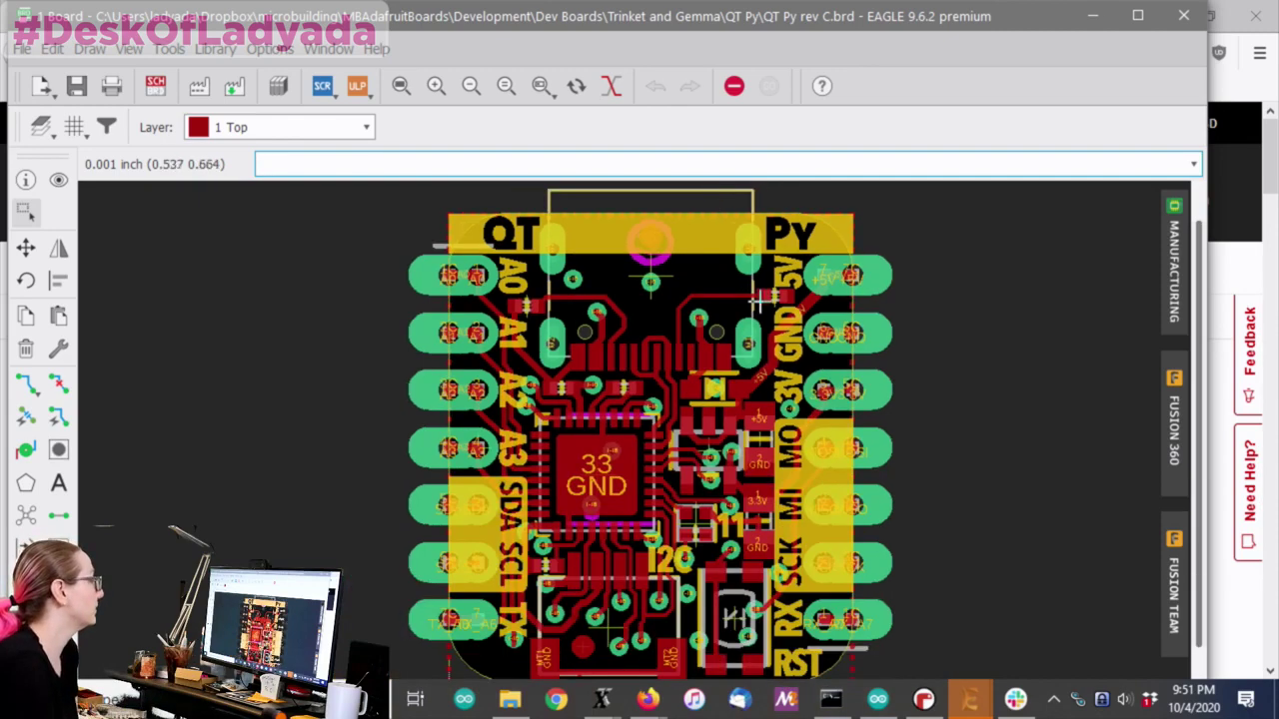
scroll(754, 290, "up", 2)
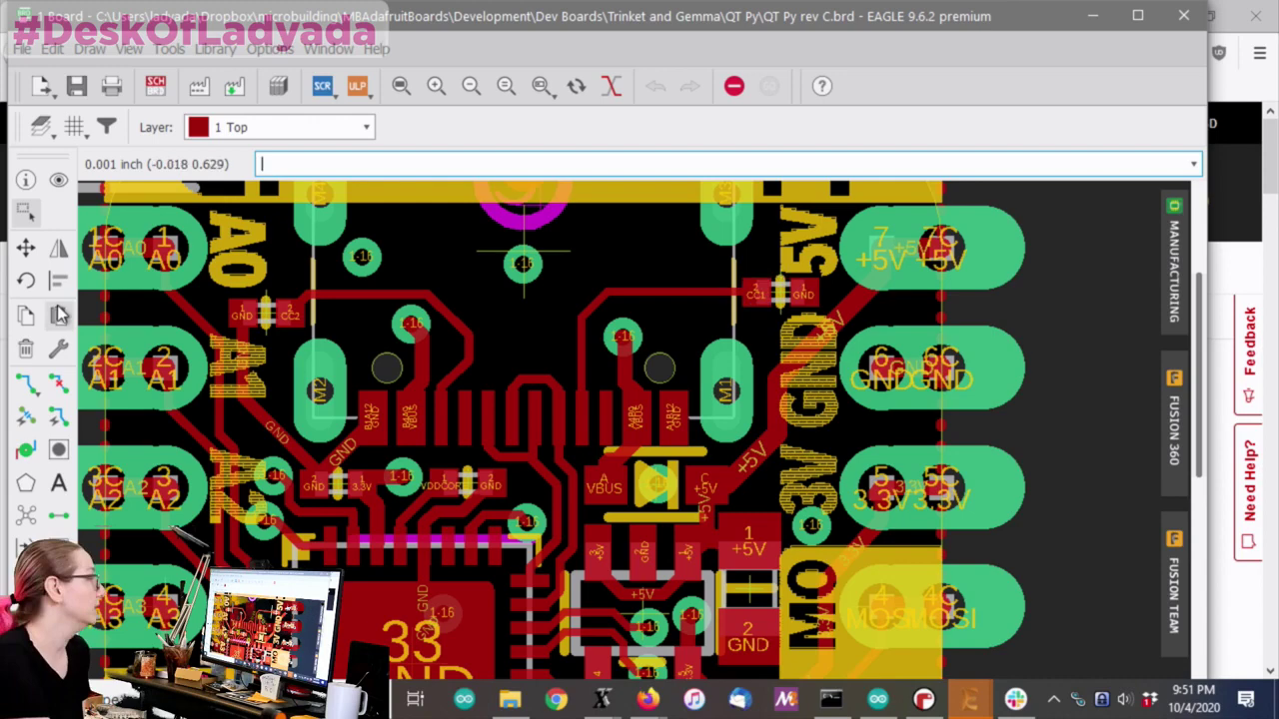
scroll(472, 281, "down", 2)
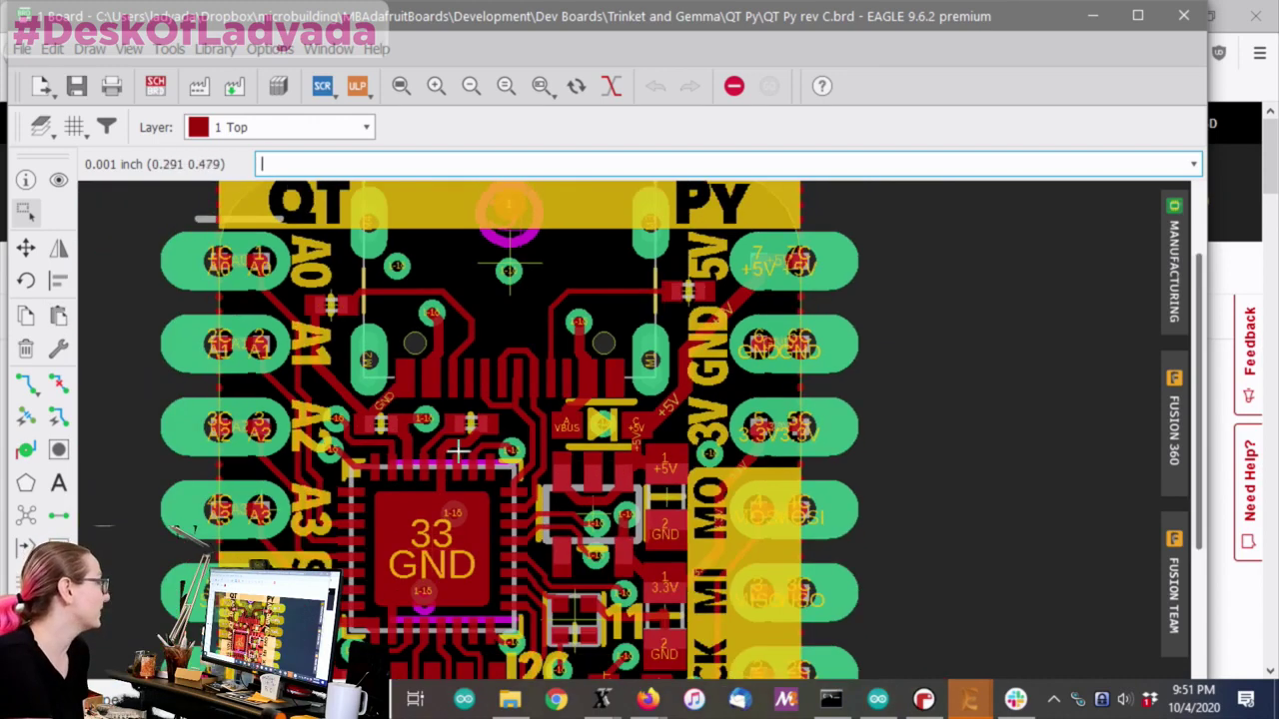
scroll(458, 452, "up", 2)
scroll(507, 454, "down", 1)
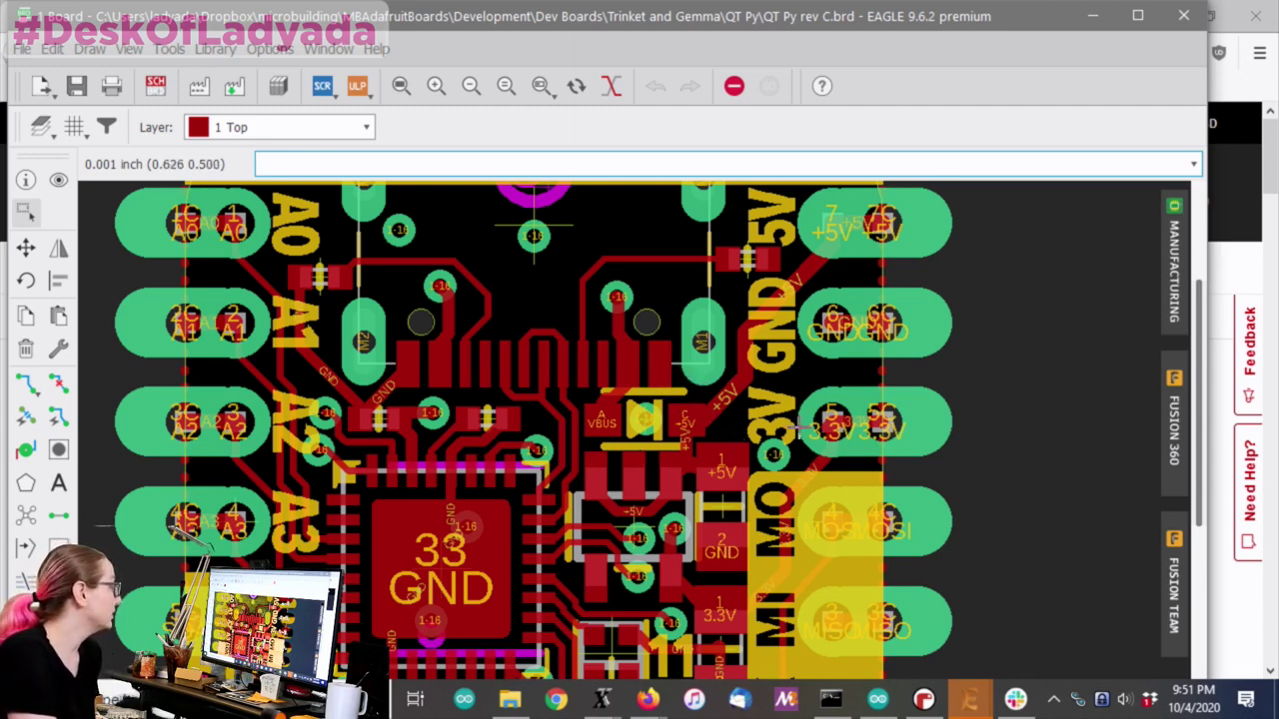
Bring the Trinket M0 rev D board forward and filter Layer Settings to Used Layers
mouse_move(969, 699)
left_click(1134, 613)
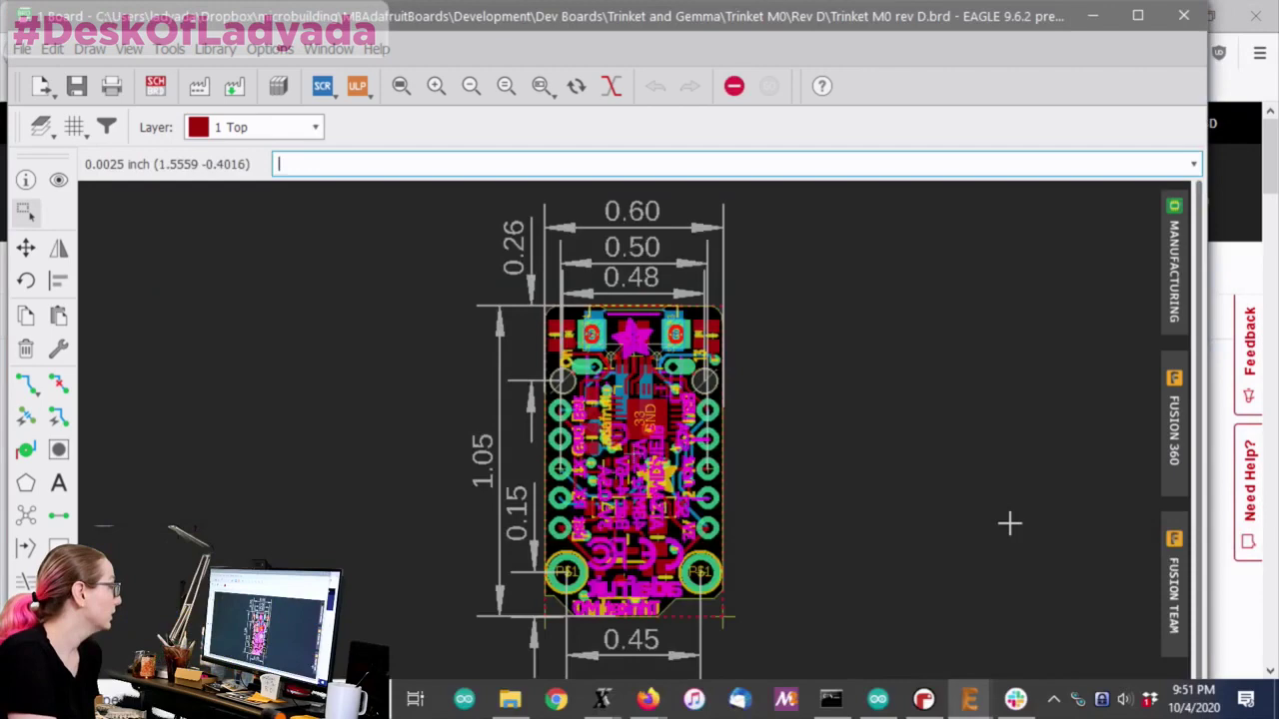
scroll(629, 559, "up", 2)
left_click(40, 127)
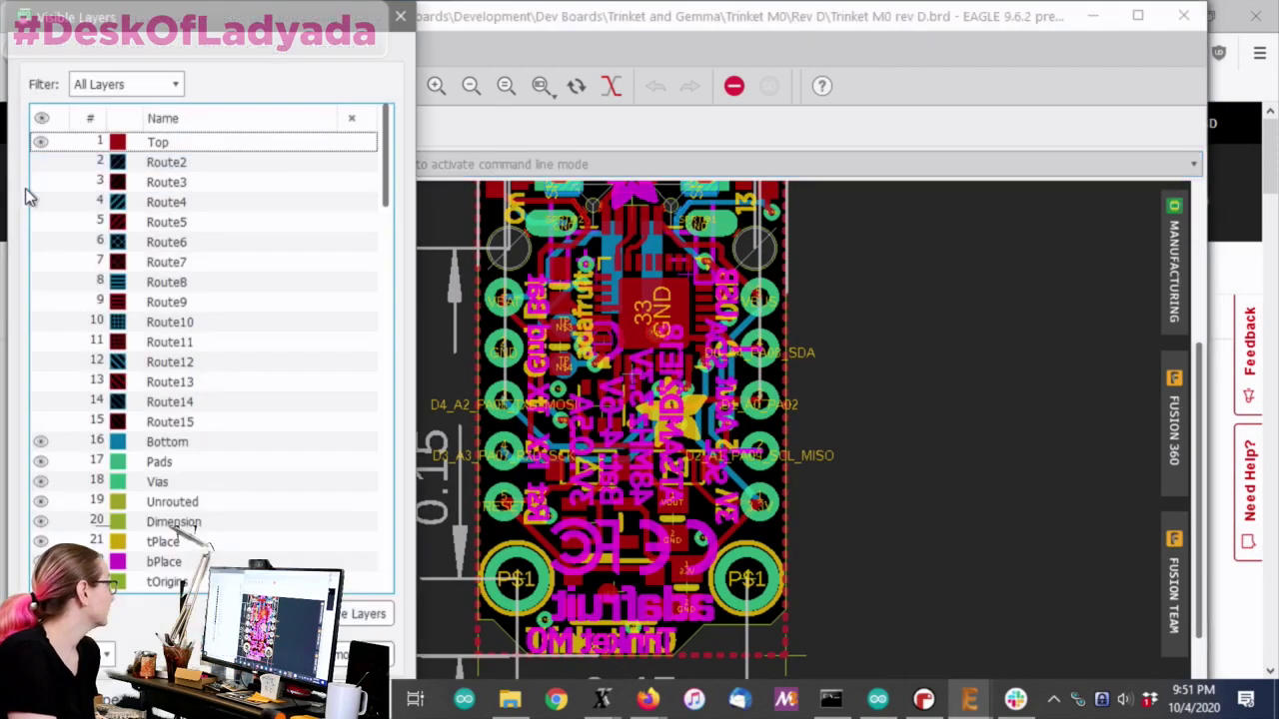
left_click(125, 84)
left_click(95, 113)
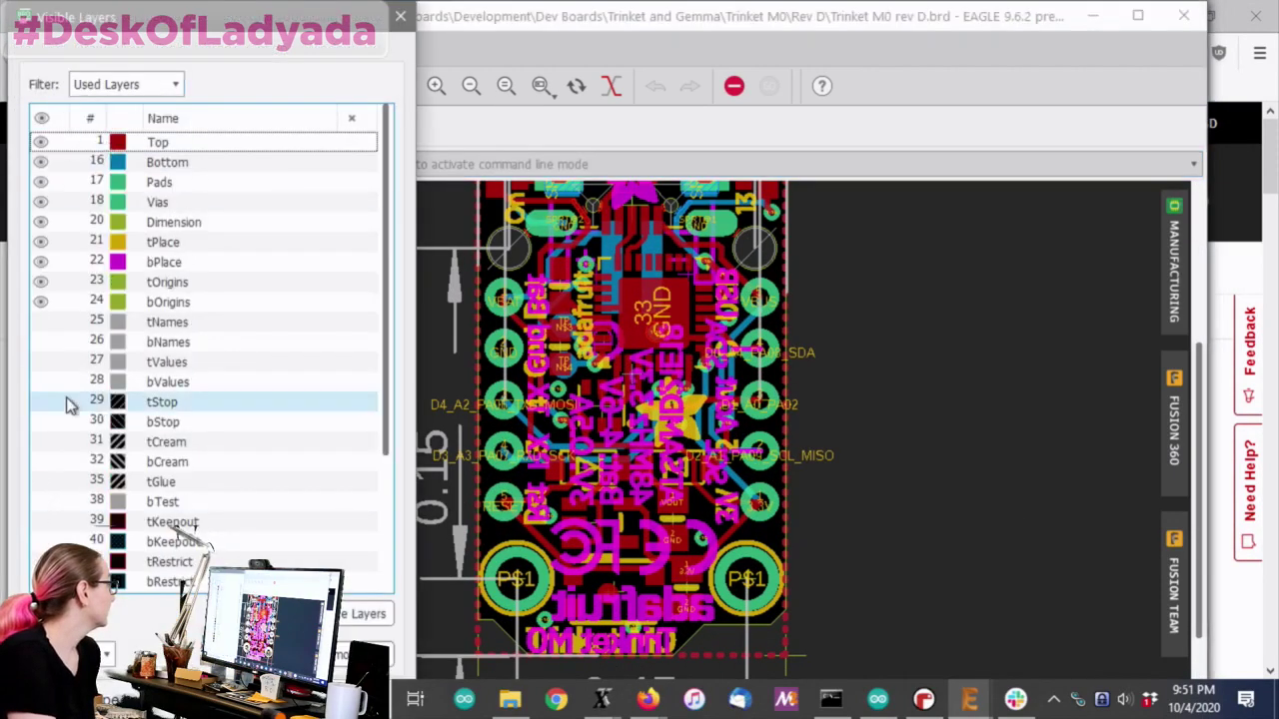
Hide the bPlace, bOrigins and 201bmp layers, then close the layer window
left_click(40, 261)
left_click(40, 301)
scroll(115, 430, "down", 2)
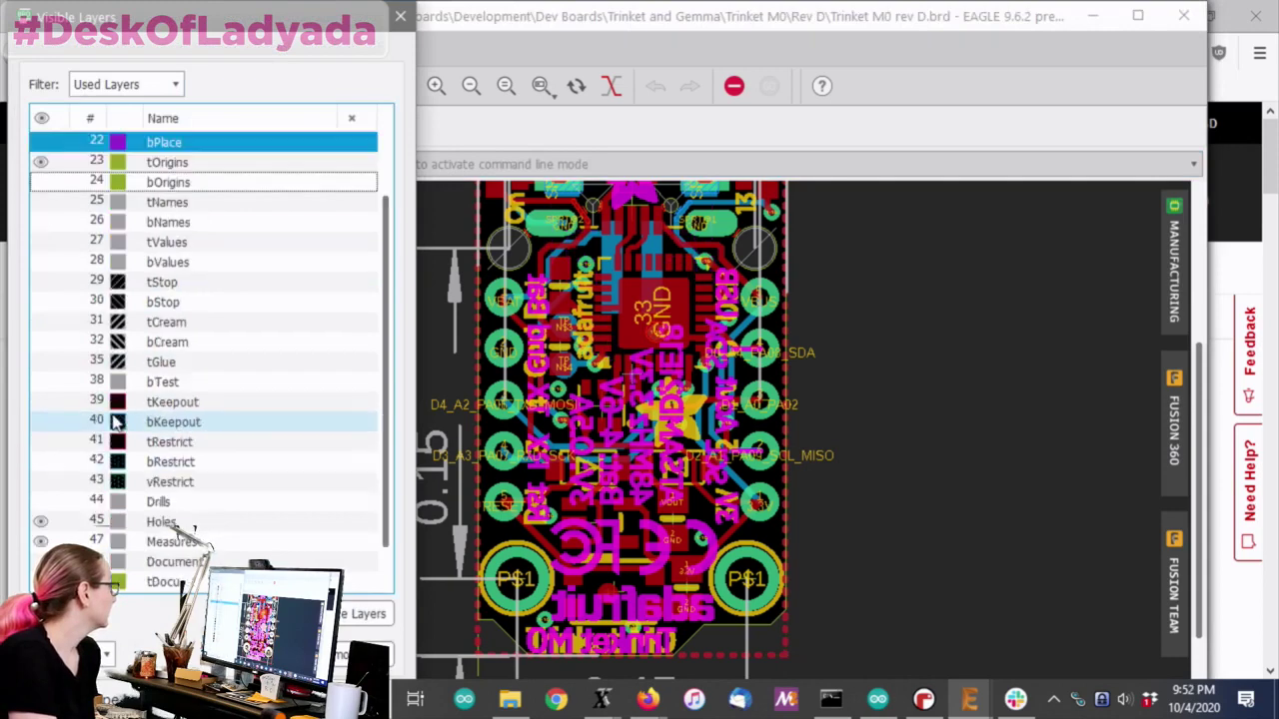
scroll(114, 421, "down", 1)
left_click(40, 581)
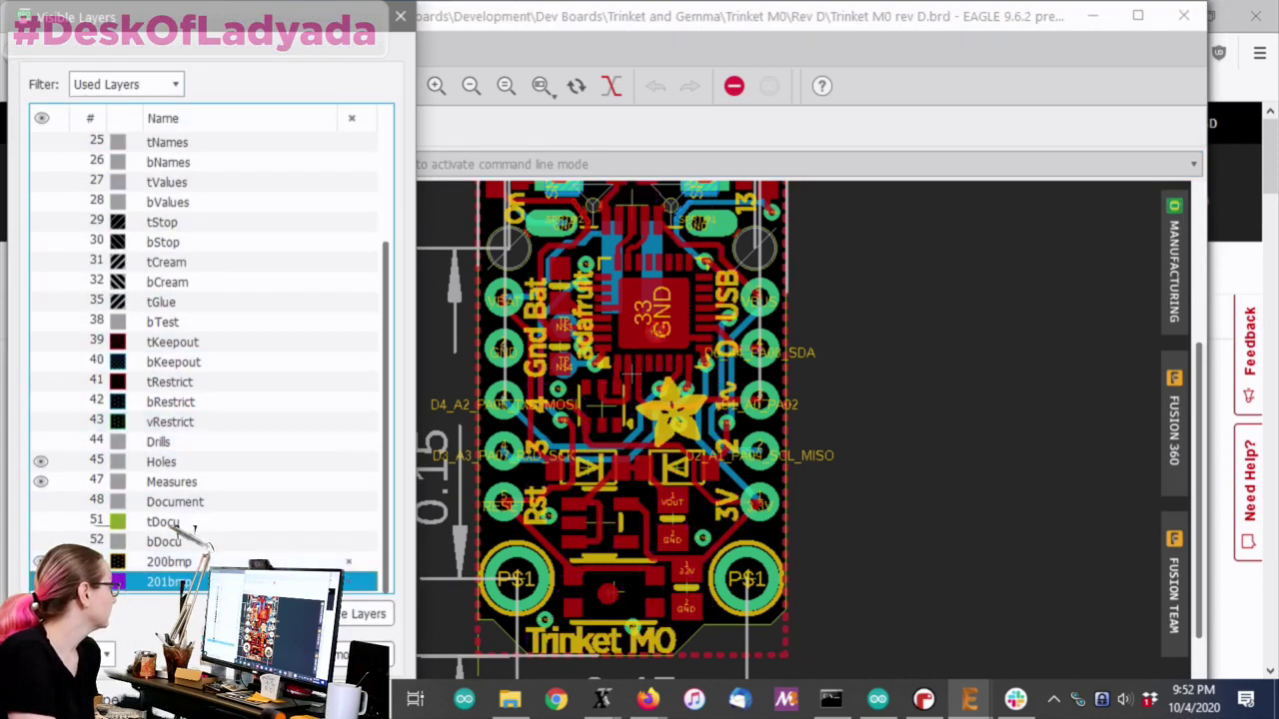
left_click_drag(297, 14, 279, 54)
left_click(360, 647)
Inspect diode D2 with Info to confirm its SOD-123FL footprint, then close Properties
scroll(649, 449, "up", 4)
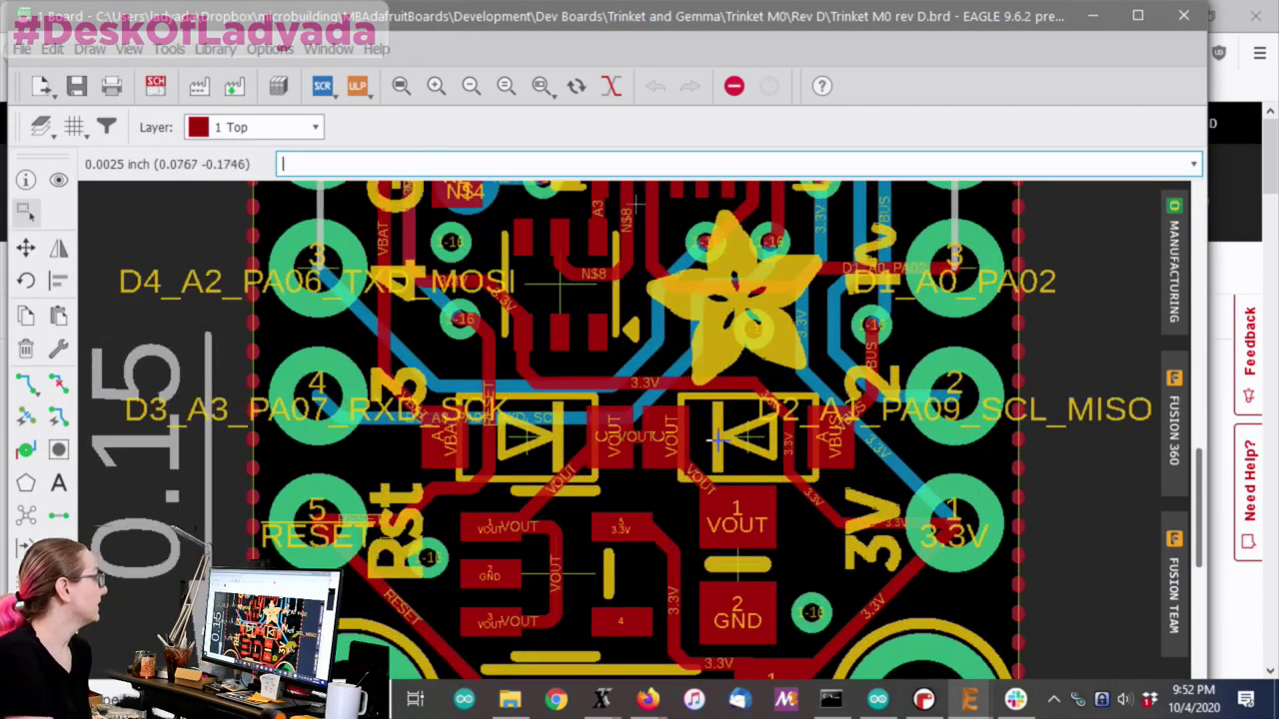
left_click(26, 179)
left_click(749, 450)
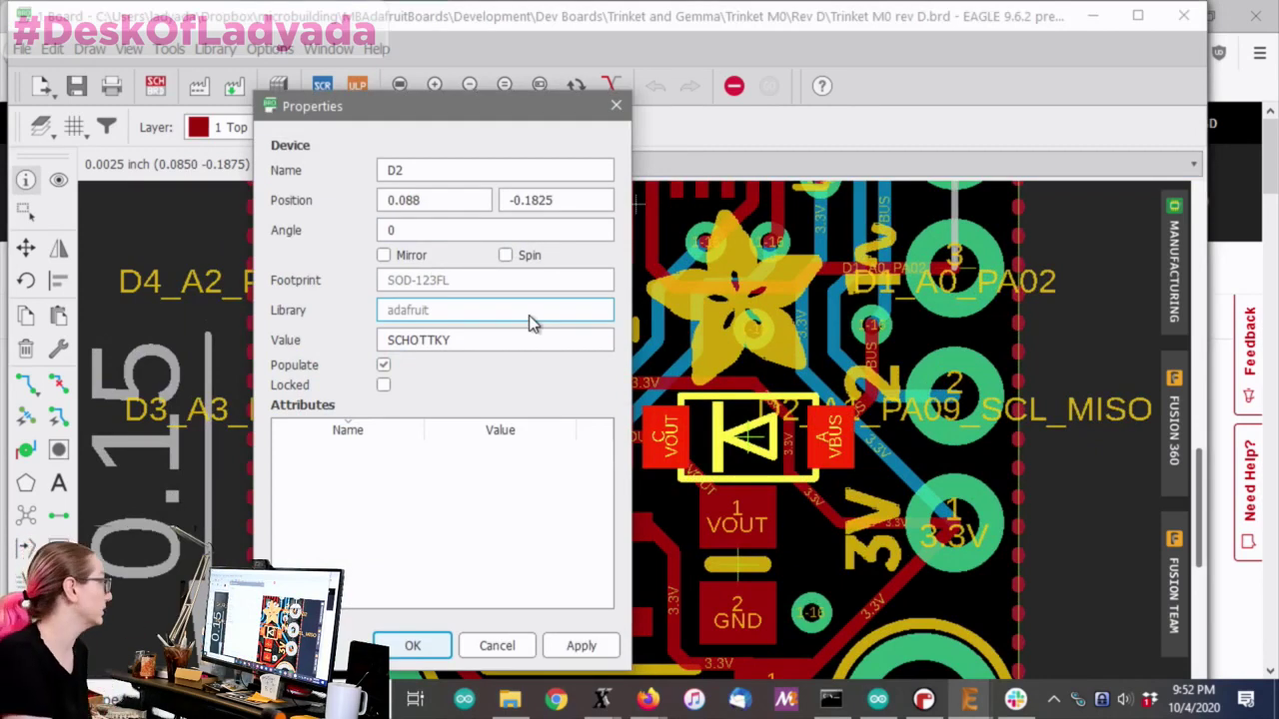
left_click_drag(418, 290, 511, 262)
left_click(615, 105)
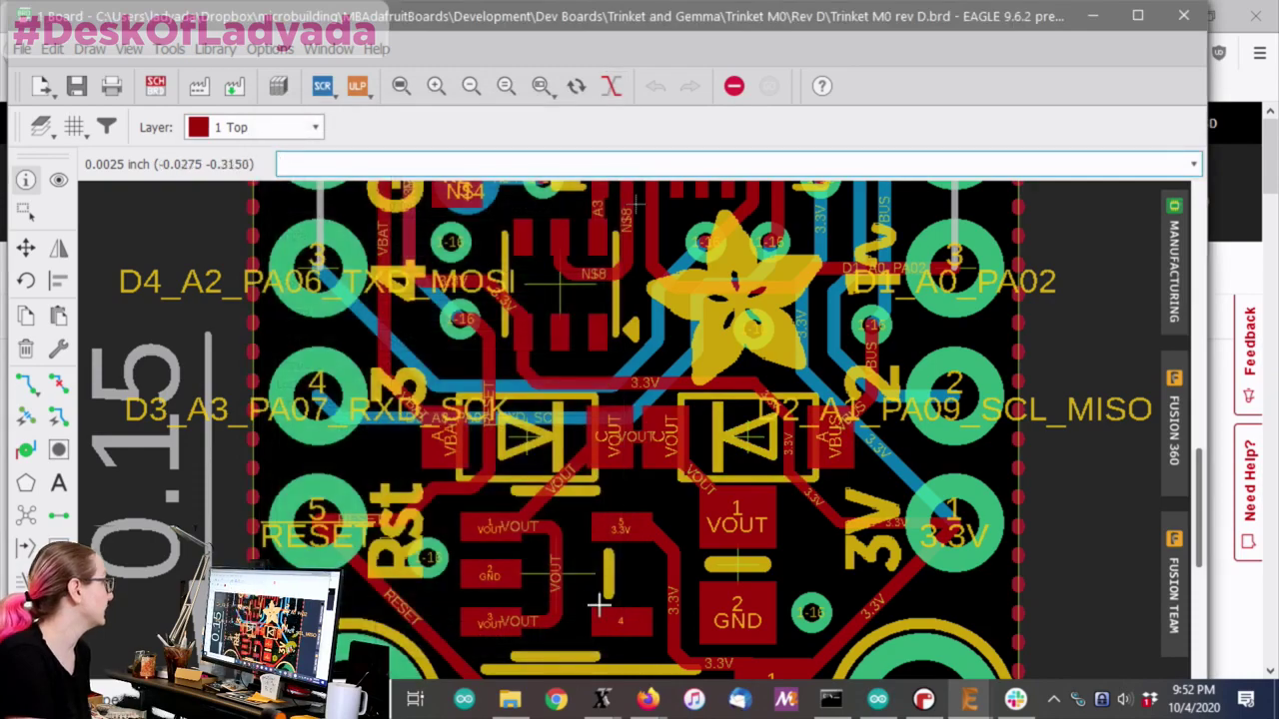
Bring the Firefox window with the NSR0320MW2T1G product page forward
left_click(648, 699)
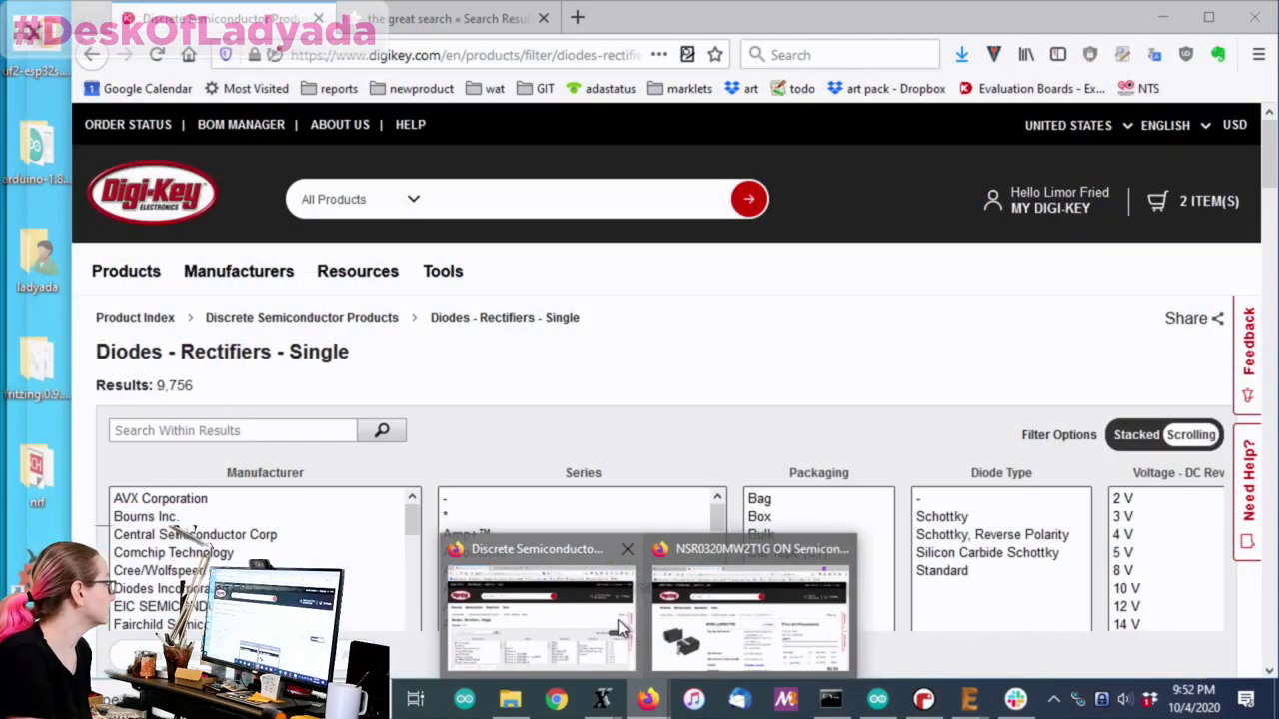
mouse_move(717, 624)
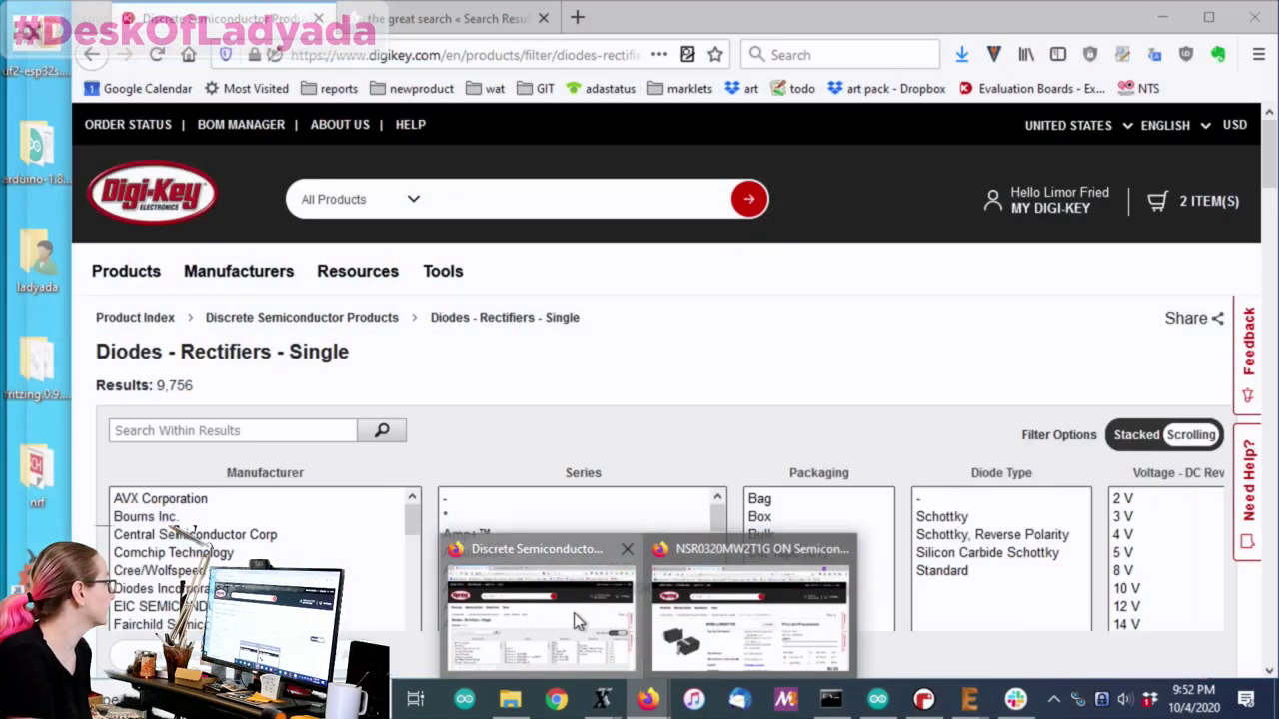
left_click(574, 613)
mouse_move(647, 699)
left_click(705, 651)
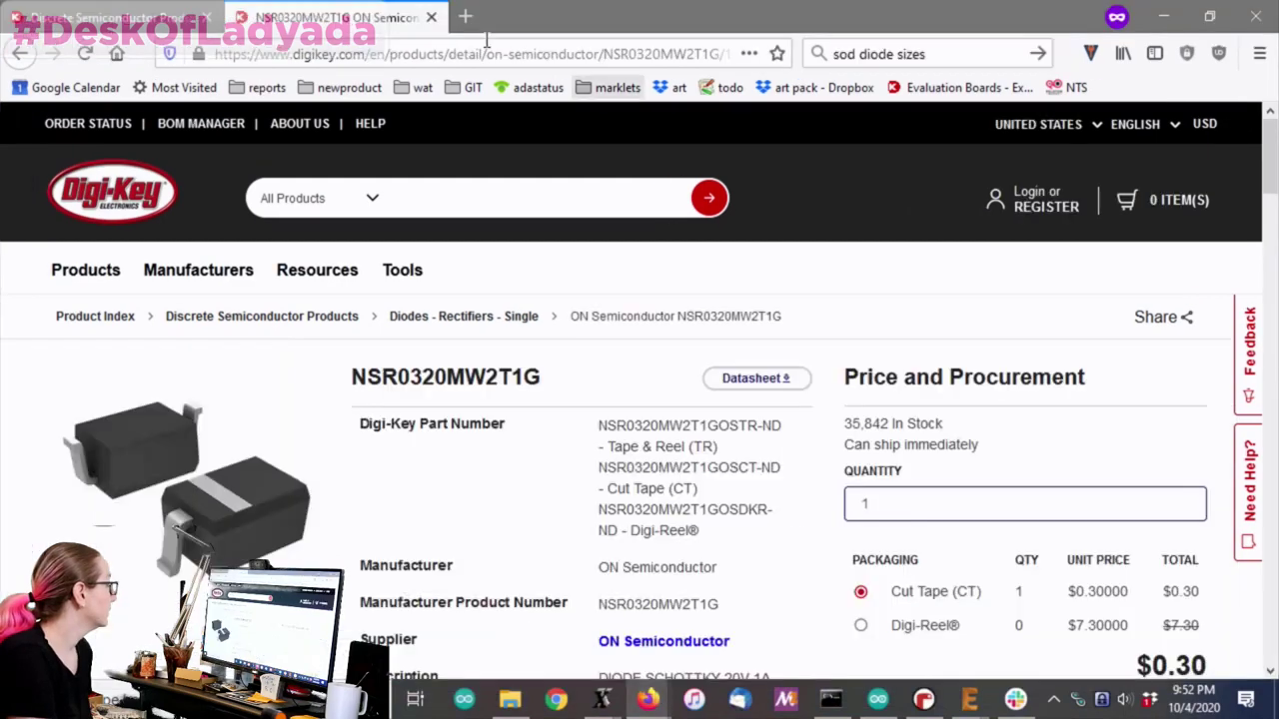
right_click(24, 54)
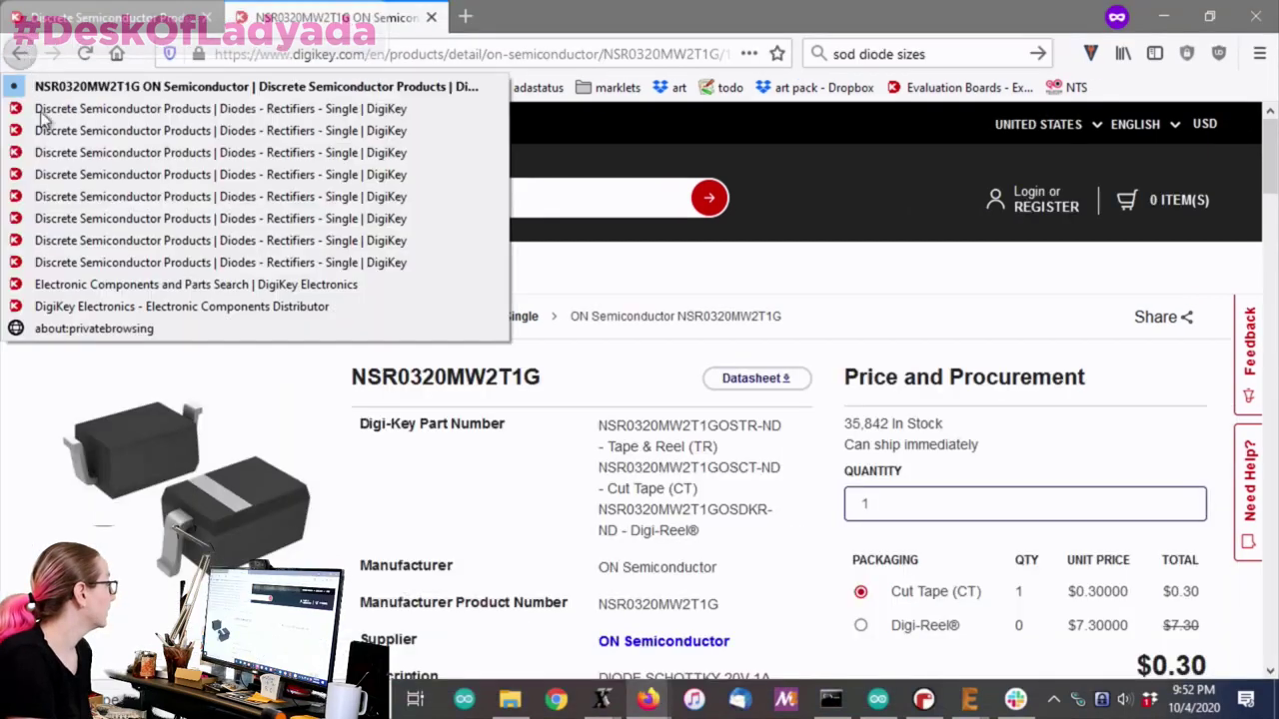
Open the ElectroDragon Diodes-smd-packages.gif page in a new private tab and right-click the chart
left_click(523, 10)
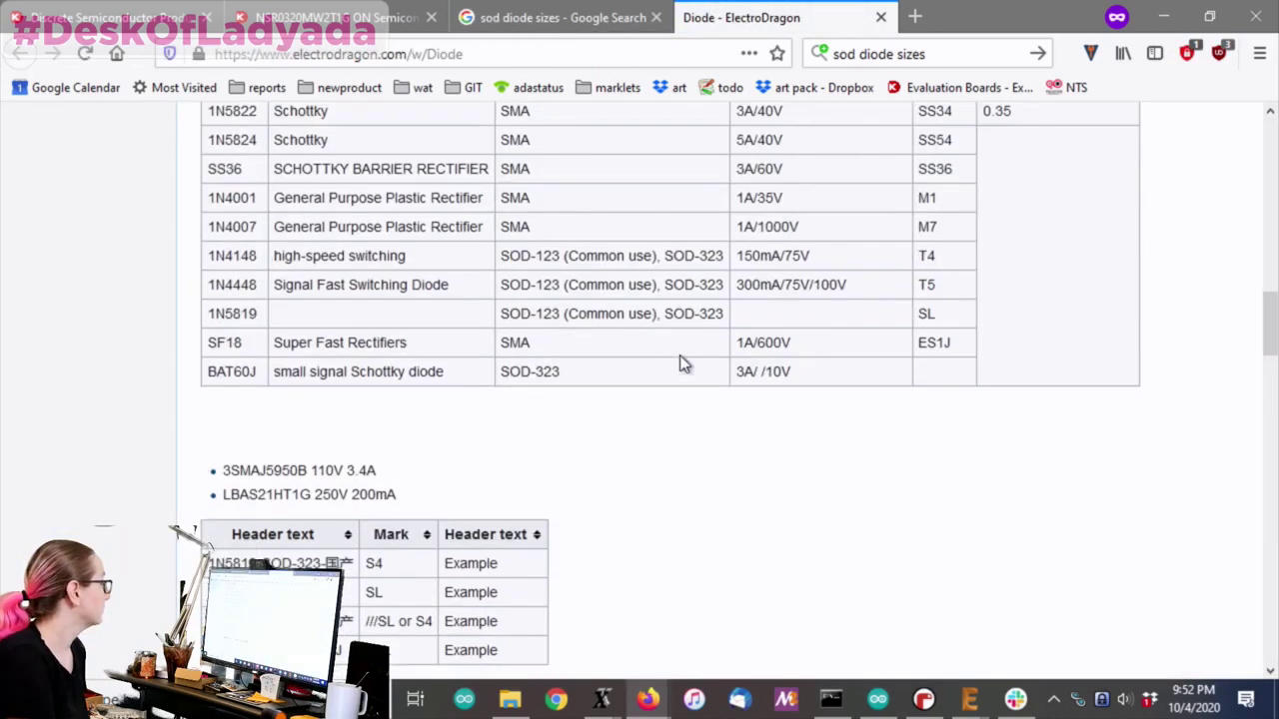
scroll(679, 360, "up", 4)
left_click(486, 442)
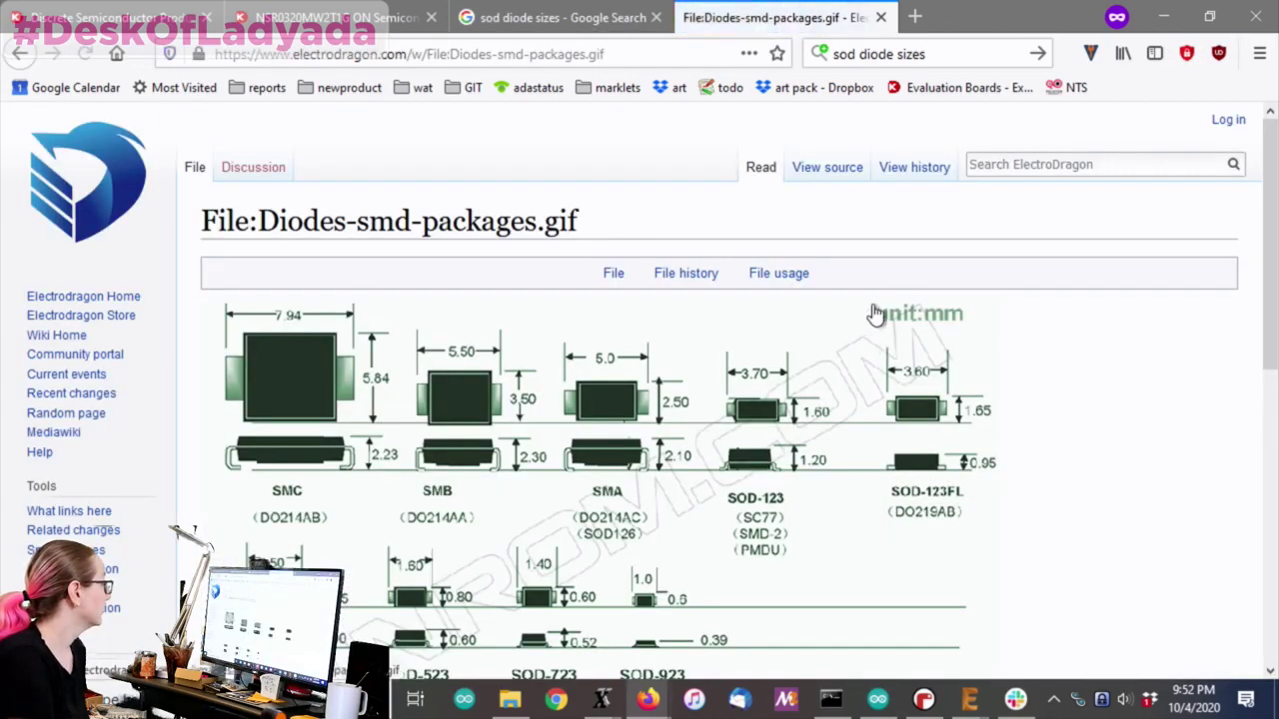
scroll(876, 314, "down", 3)
right_click(651, 304)
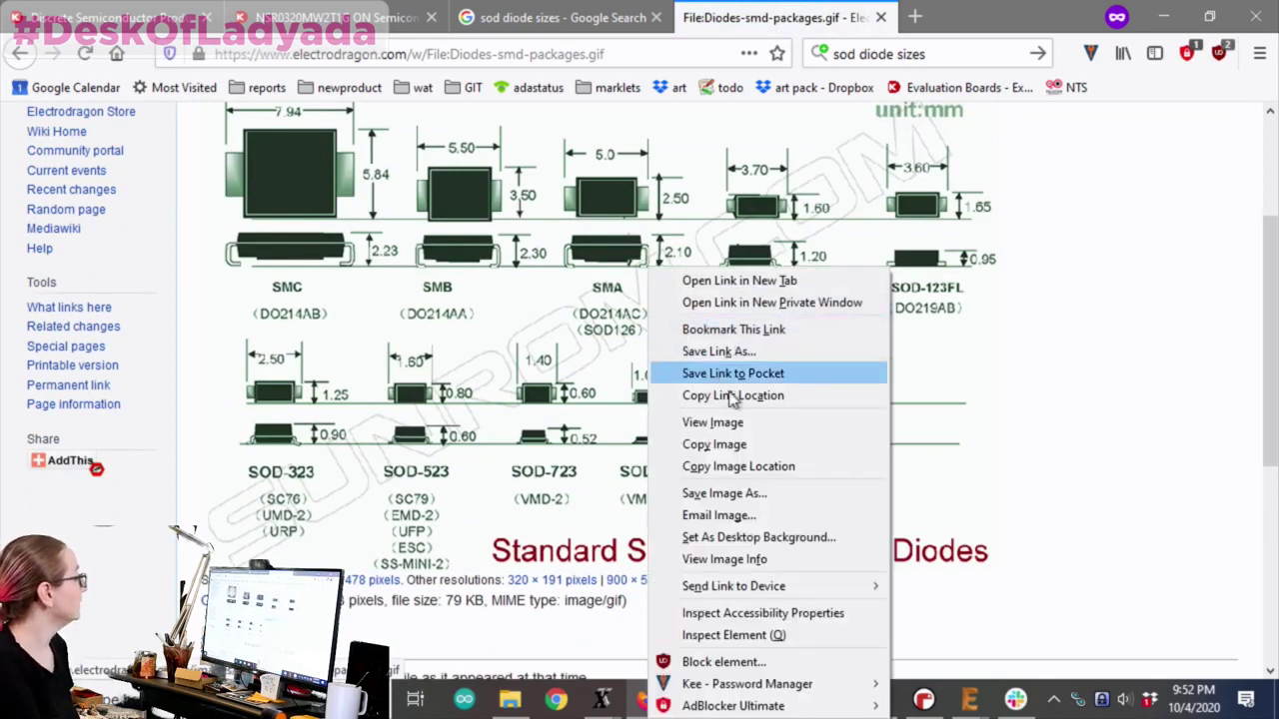
Choose View Image to show the 800px diode package gif alone in the tab
left_click(715, 421)
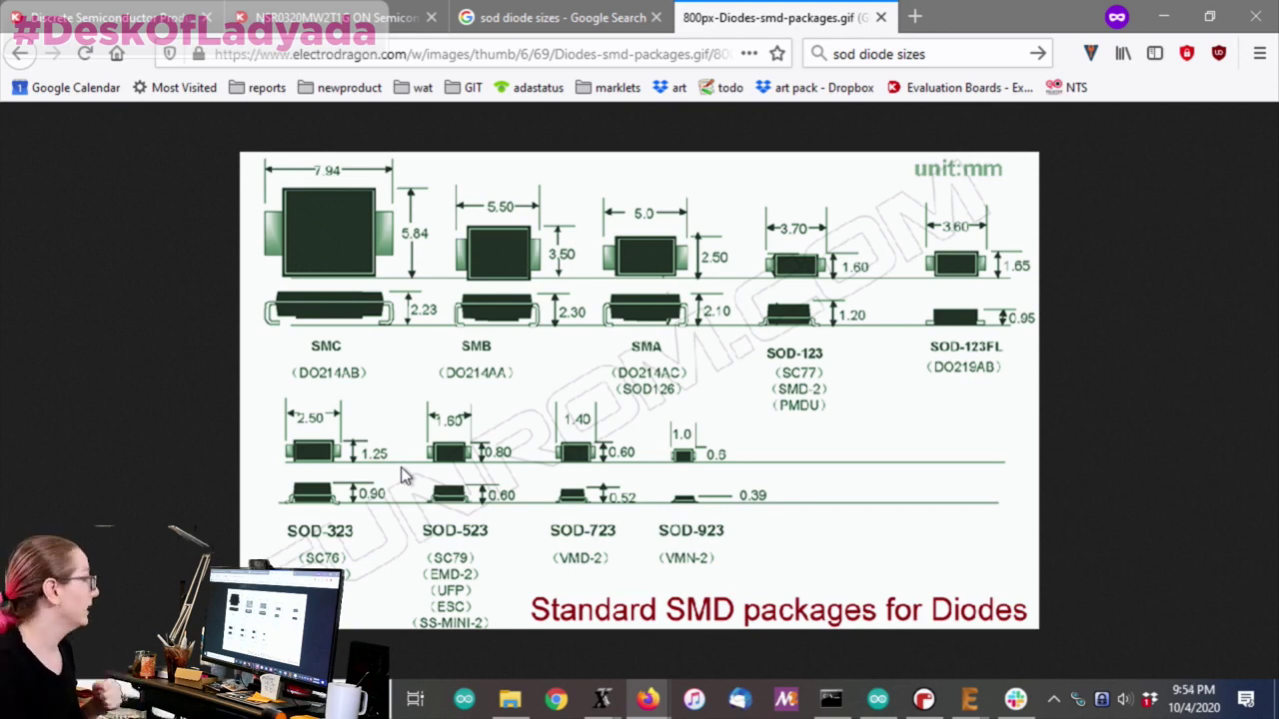
Close the NSR0320 tab and return from the Digi-Key results to the home page via the logo
left_click(430, 17)
left_click(160, 22)
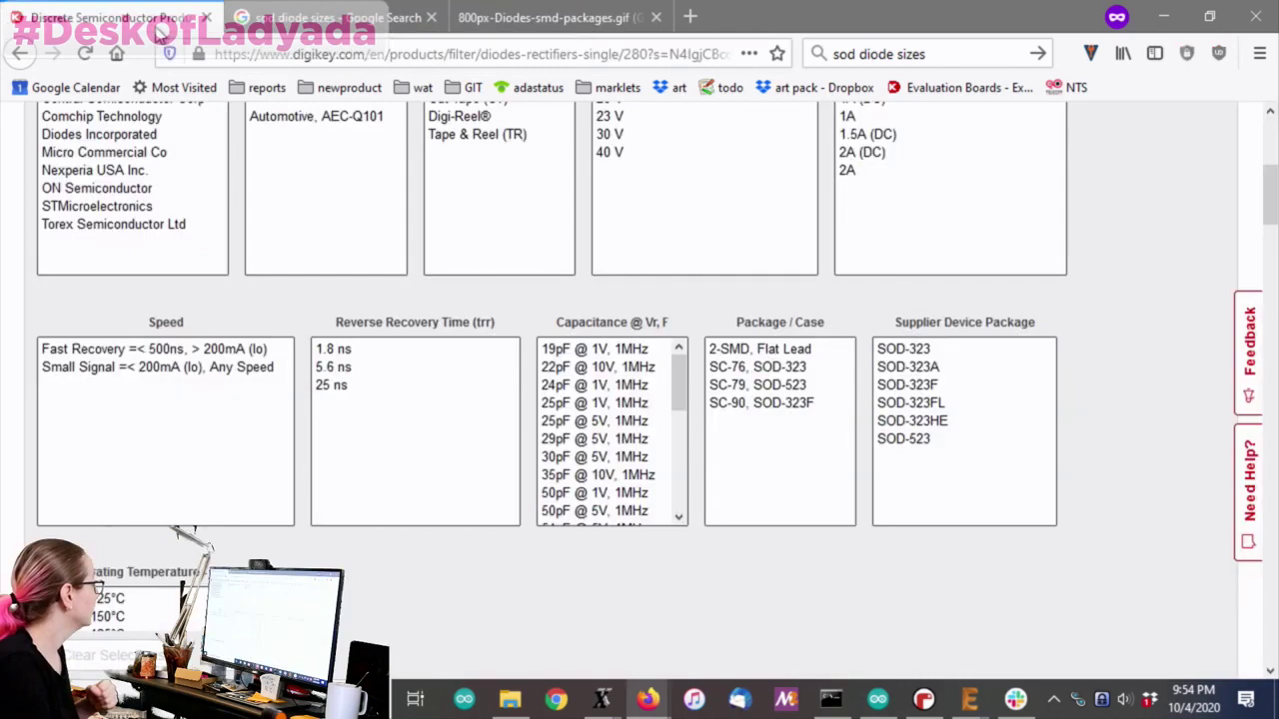
left_click_drag(1270, 195, 1271, 130)
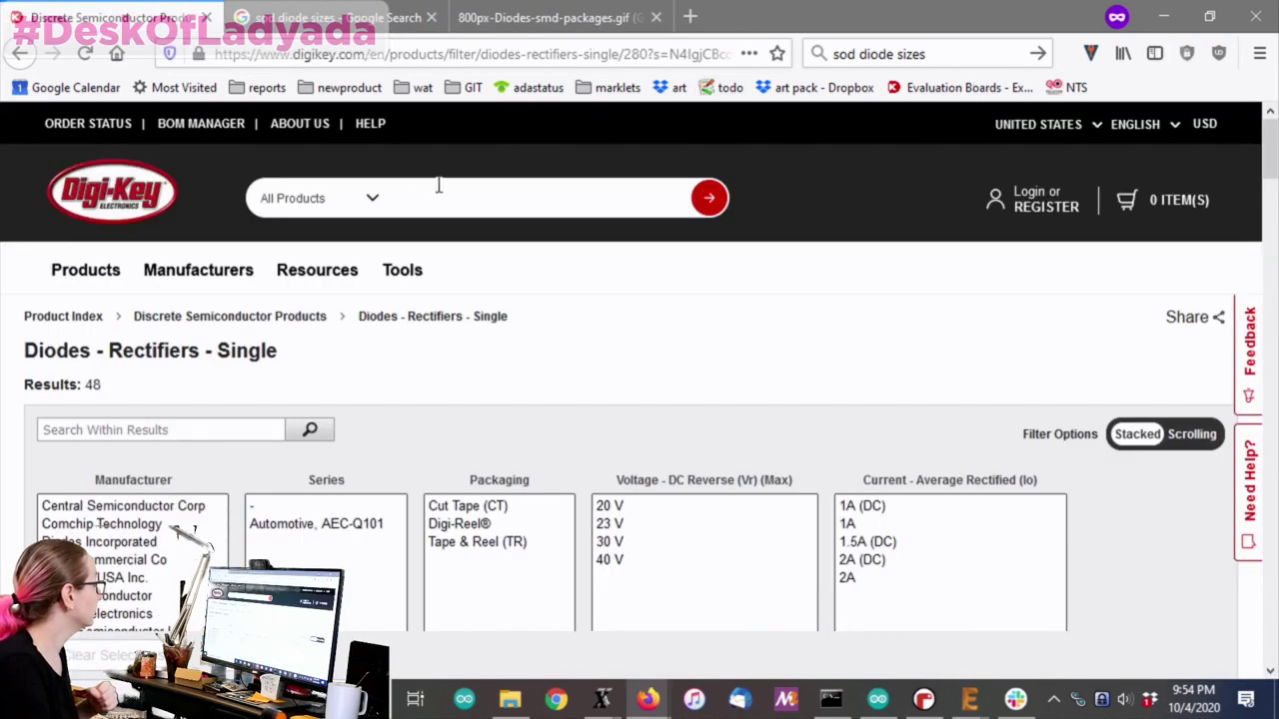
left_click(111, 192)
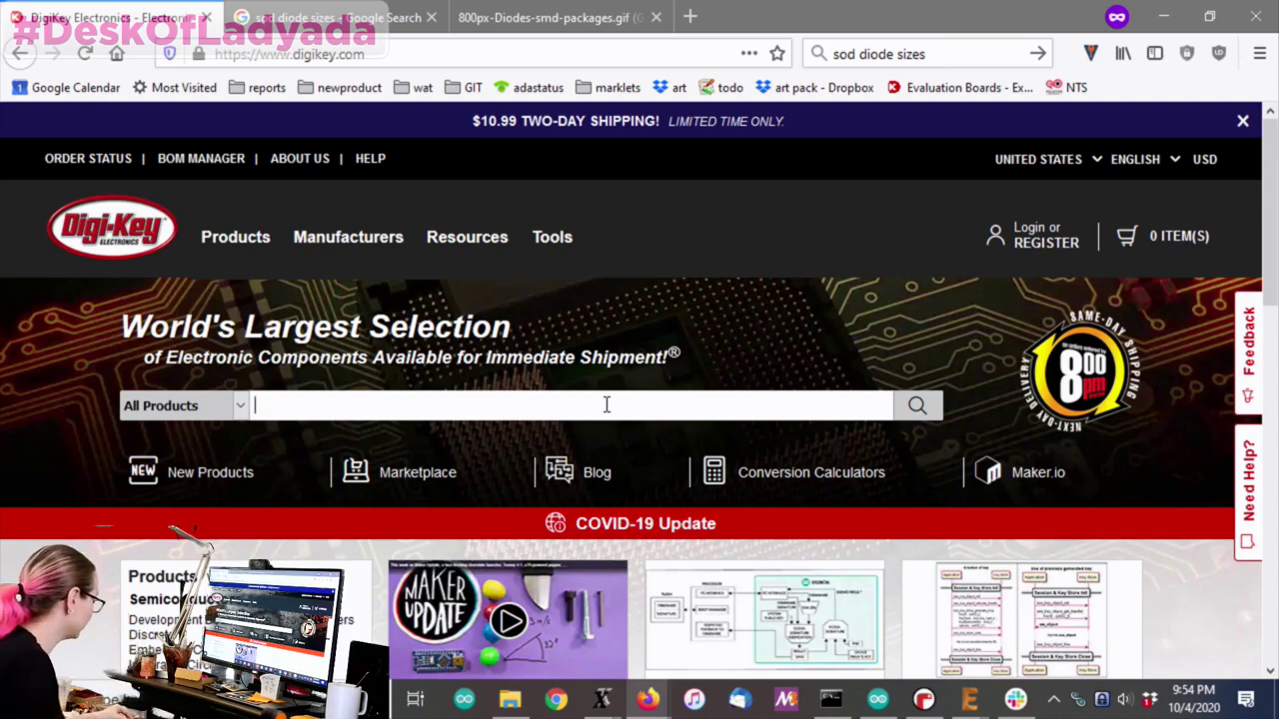
Search Digi-Key for 'schottky'
type("scho")
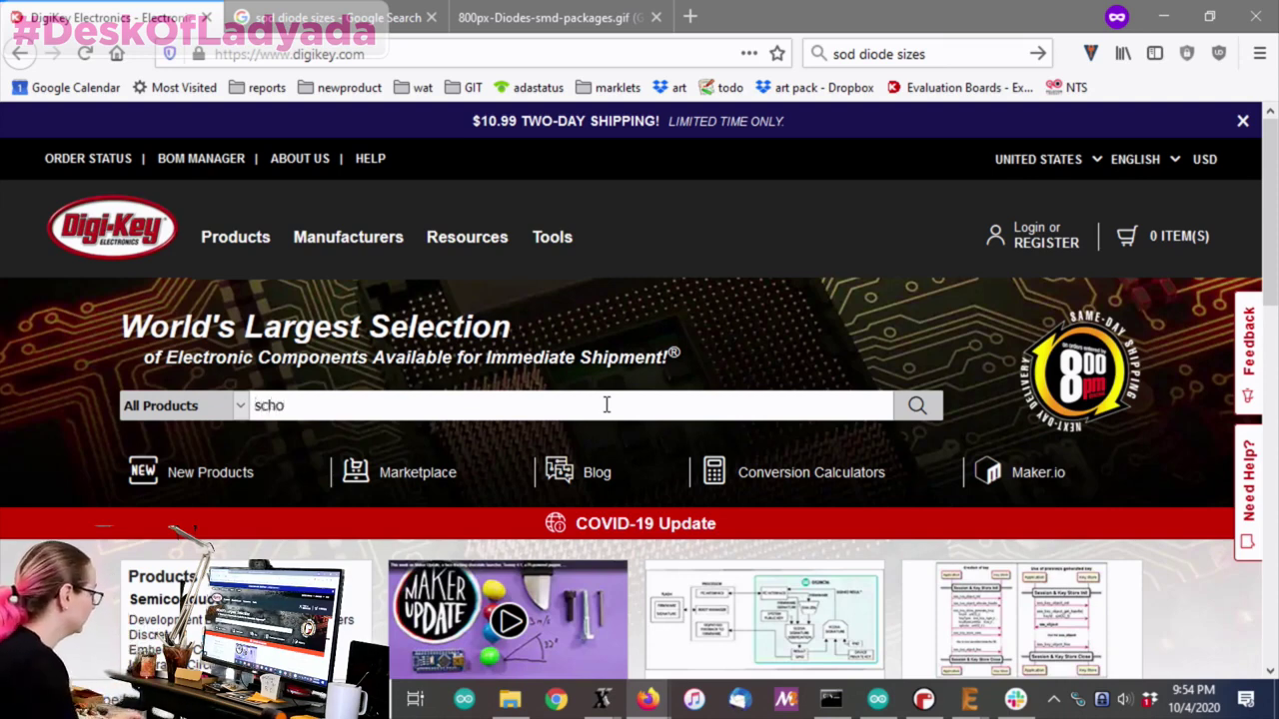
type("ttky")
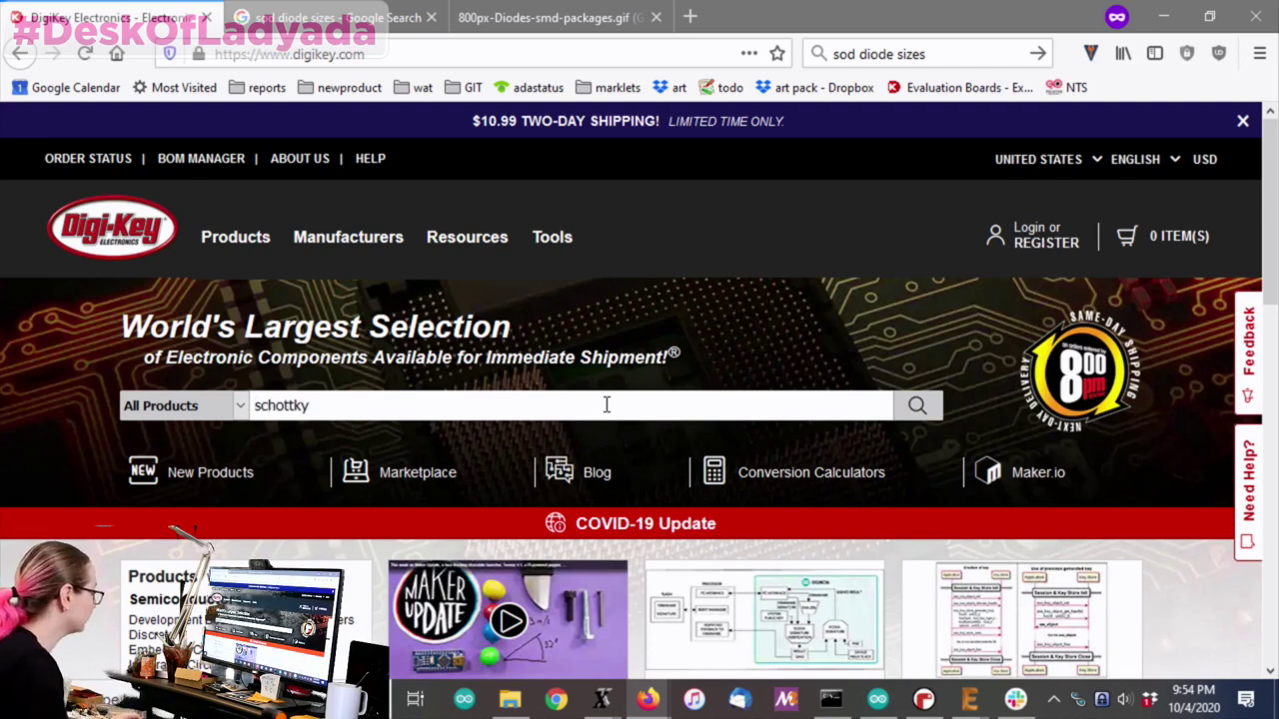
key("BackSpace")
type("ey")
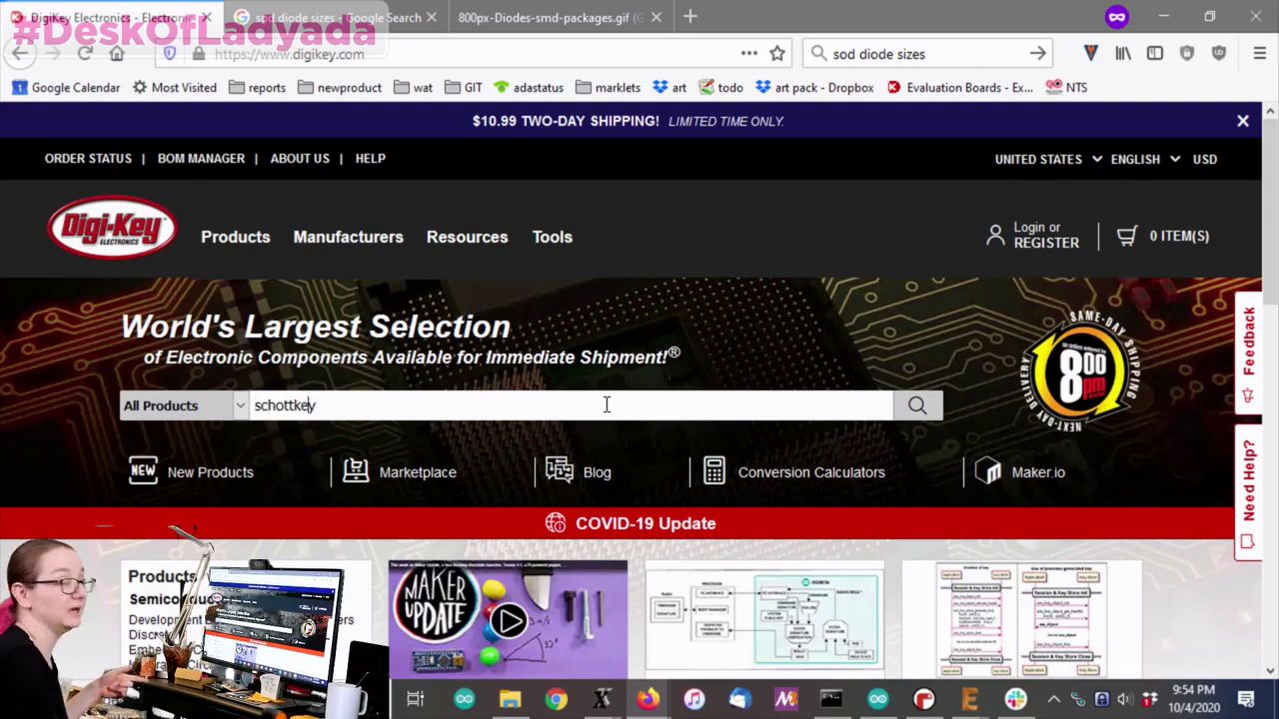
key("BackSpace")
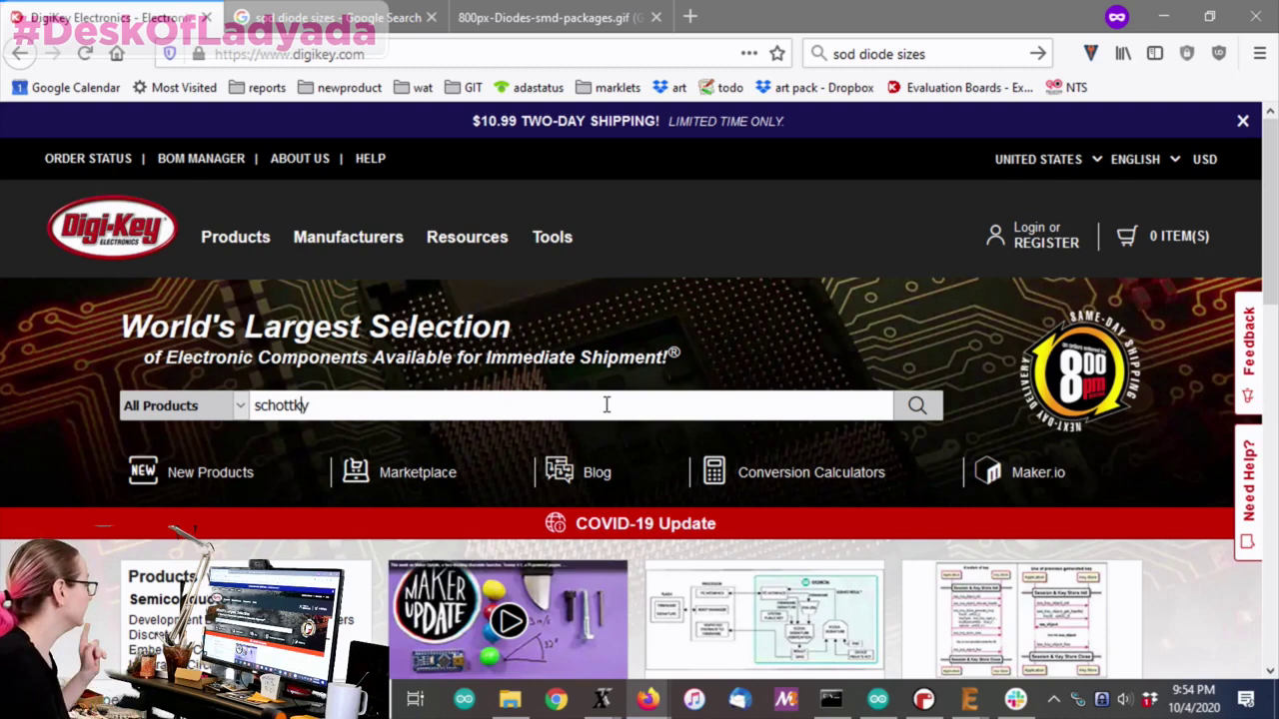
key("Left")
key("Left")
key("Left")
key("Left")
key("Left")
key("Left")
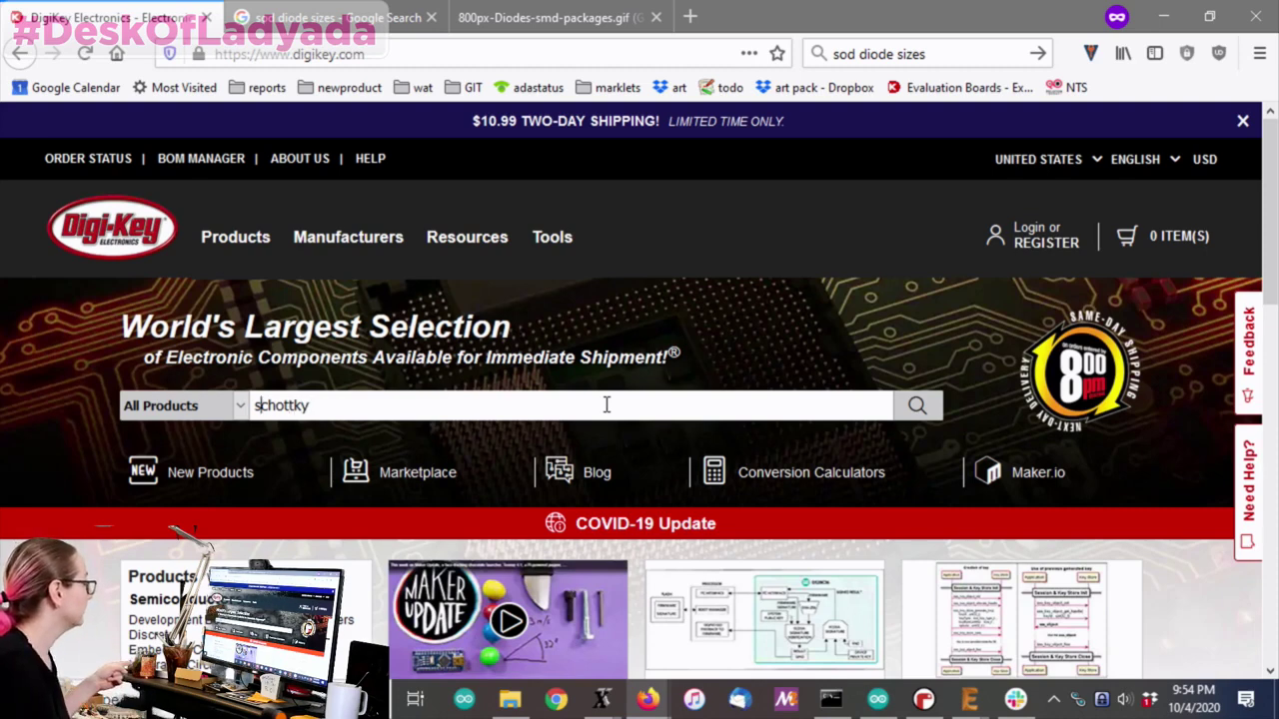
key("Right")
key("Right")
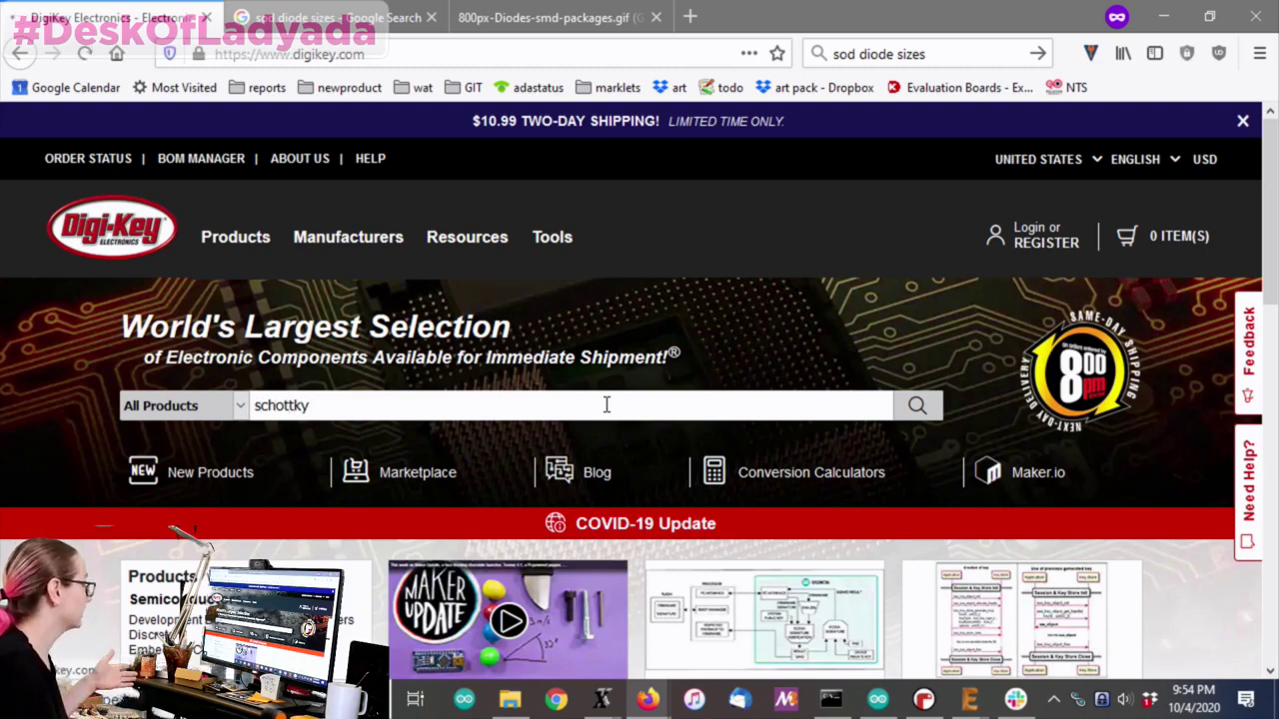
key("Return")
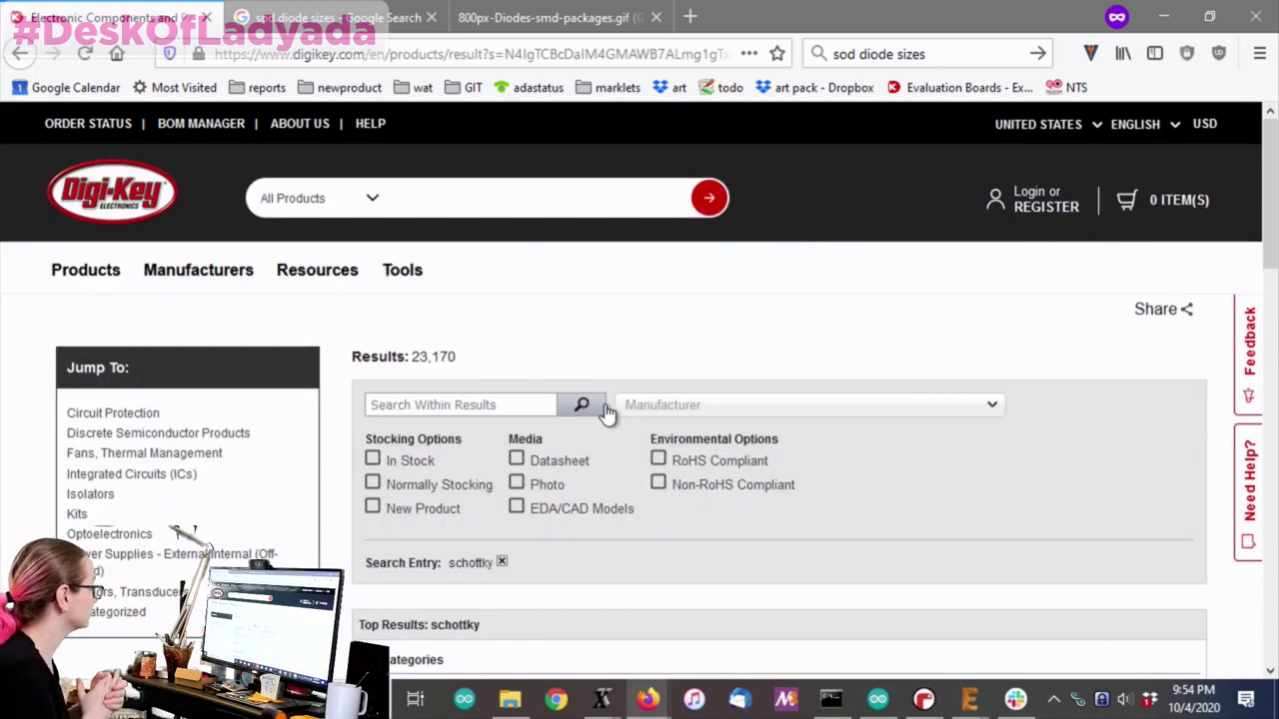
Open the Diodes - Rectifiers - Single category from the search results
scroll(606, 413, "down", 3)
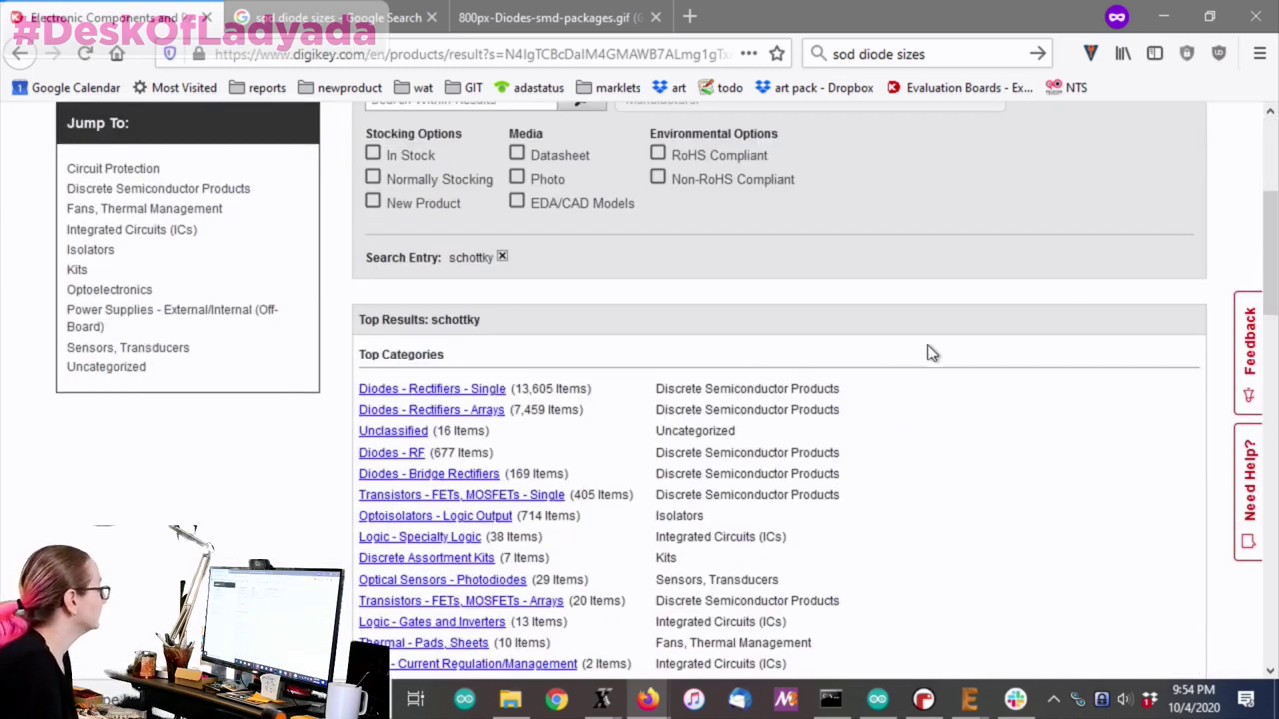
left_click(415, 396)
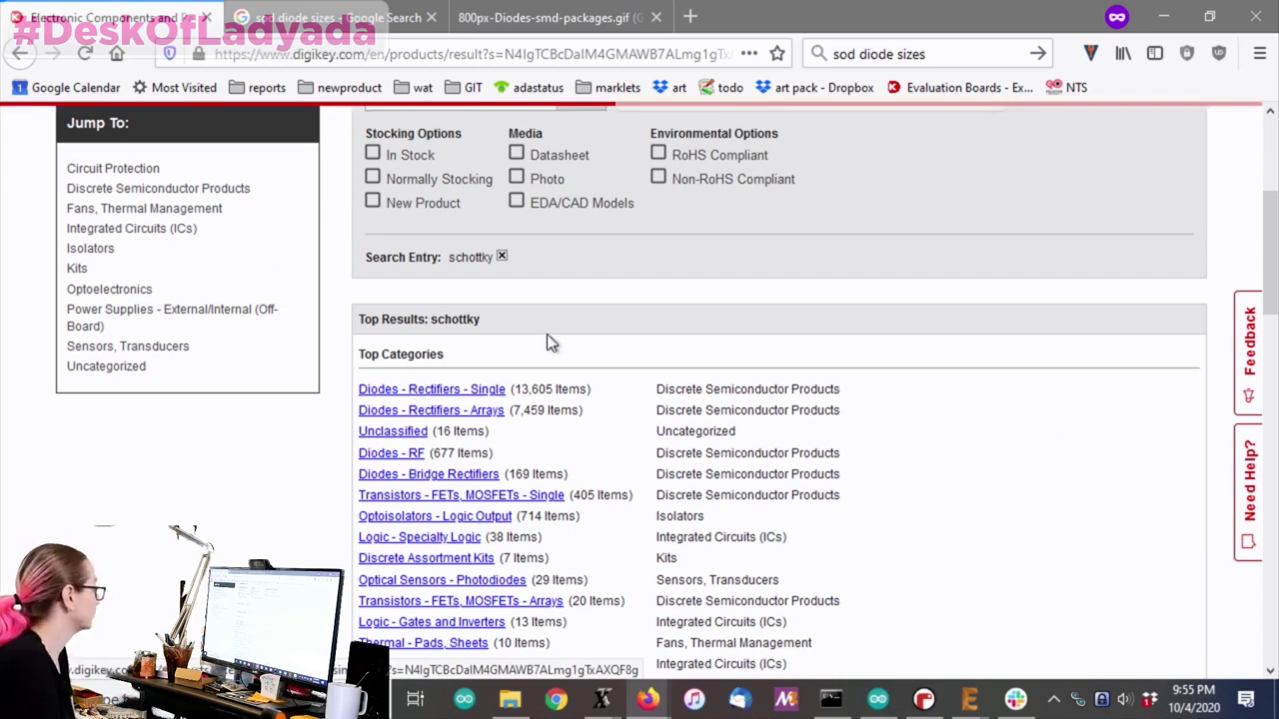
scroll(956, 246, "down", 3)
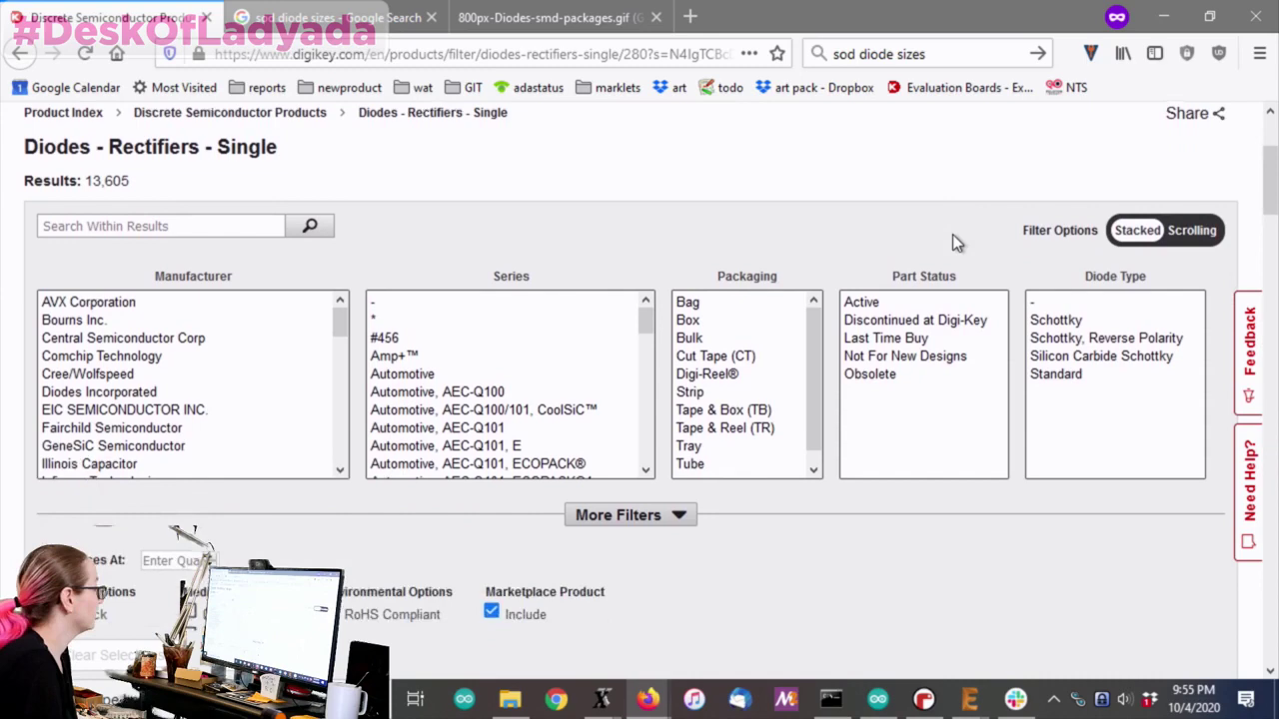
scroll(955, 245, "up", 2)
scroll(956, 246, "down", 2)
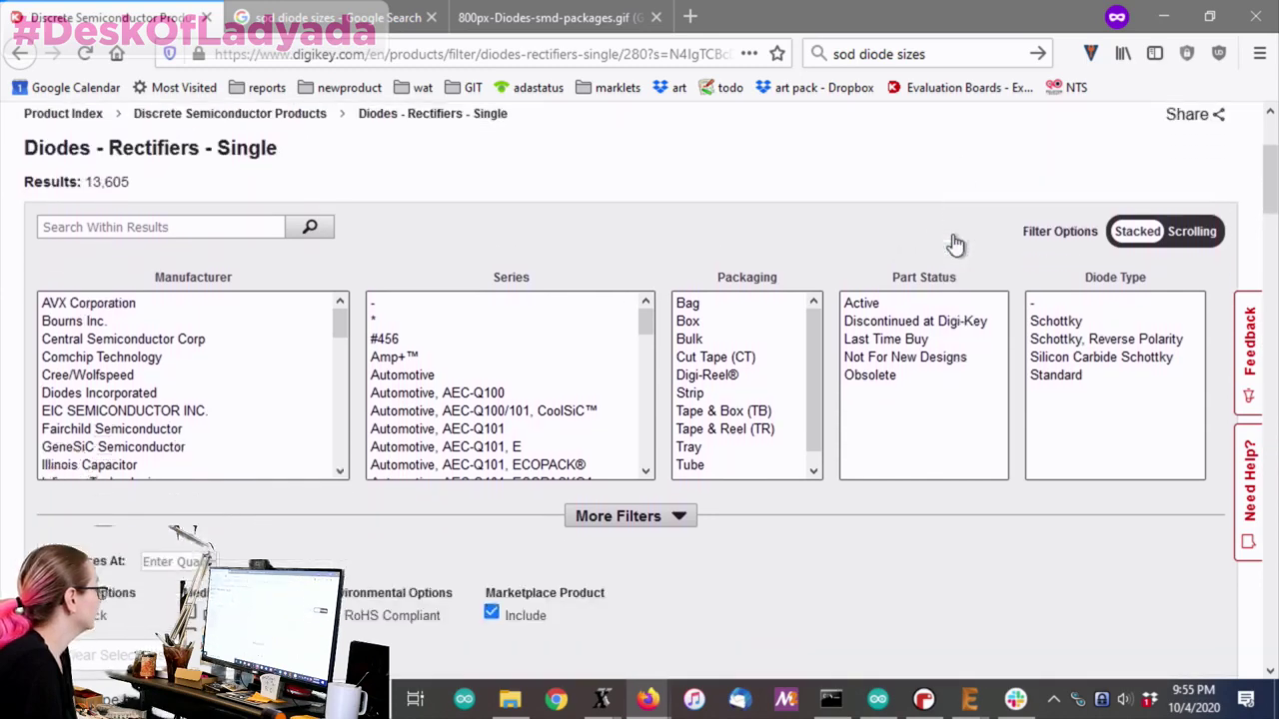
Reveal More Filters and select Active part status and Tape & Reel (TR) packaging
left_click(689, 410)
scroll(1026, 339, "down", 4)
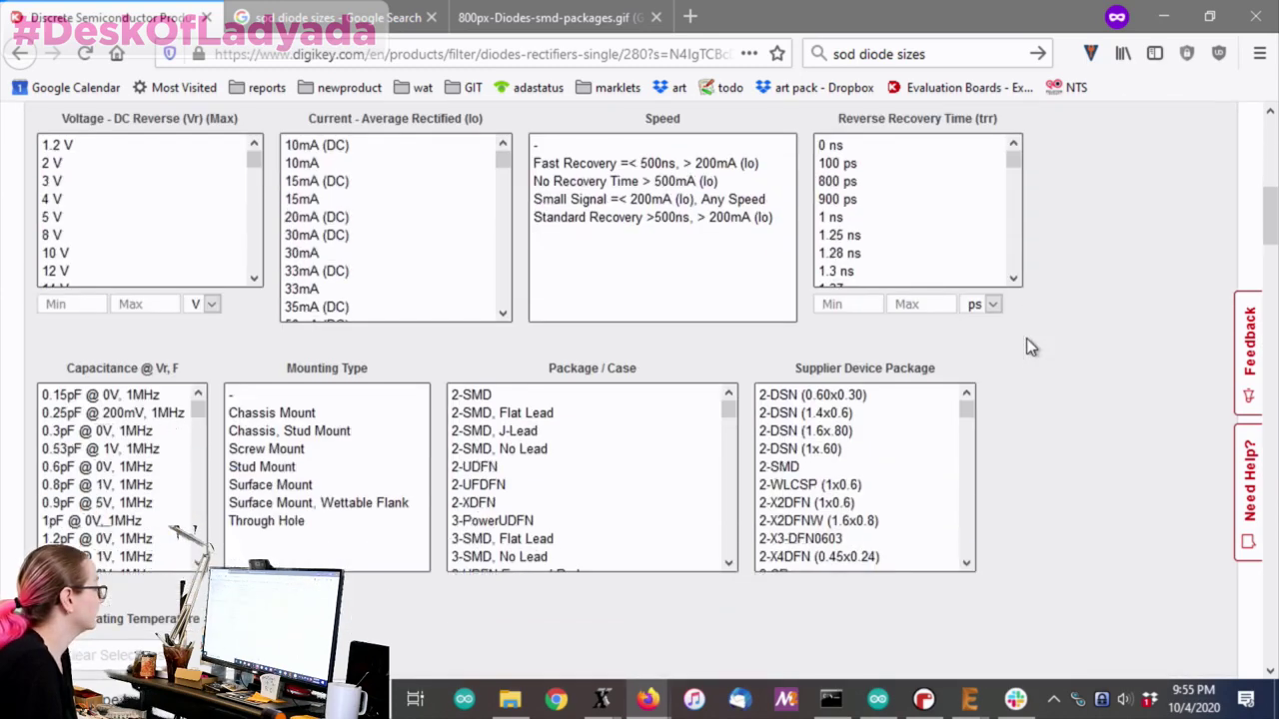
scroll(1043, 341, "down", 2)
scroll(1049, 341, "up", 6)
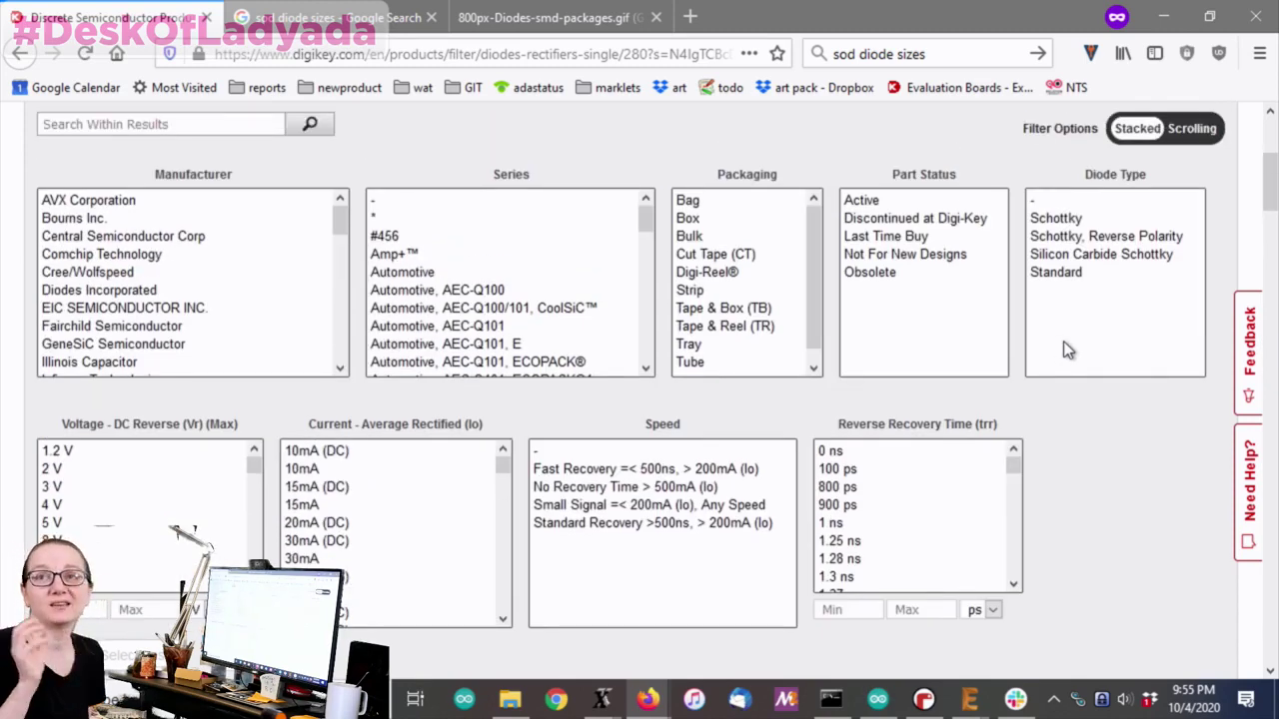
left_click(867, 203)
left_click(759, 330)
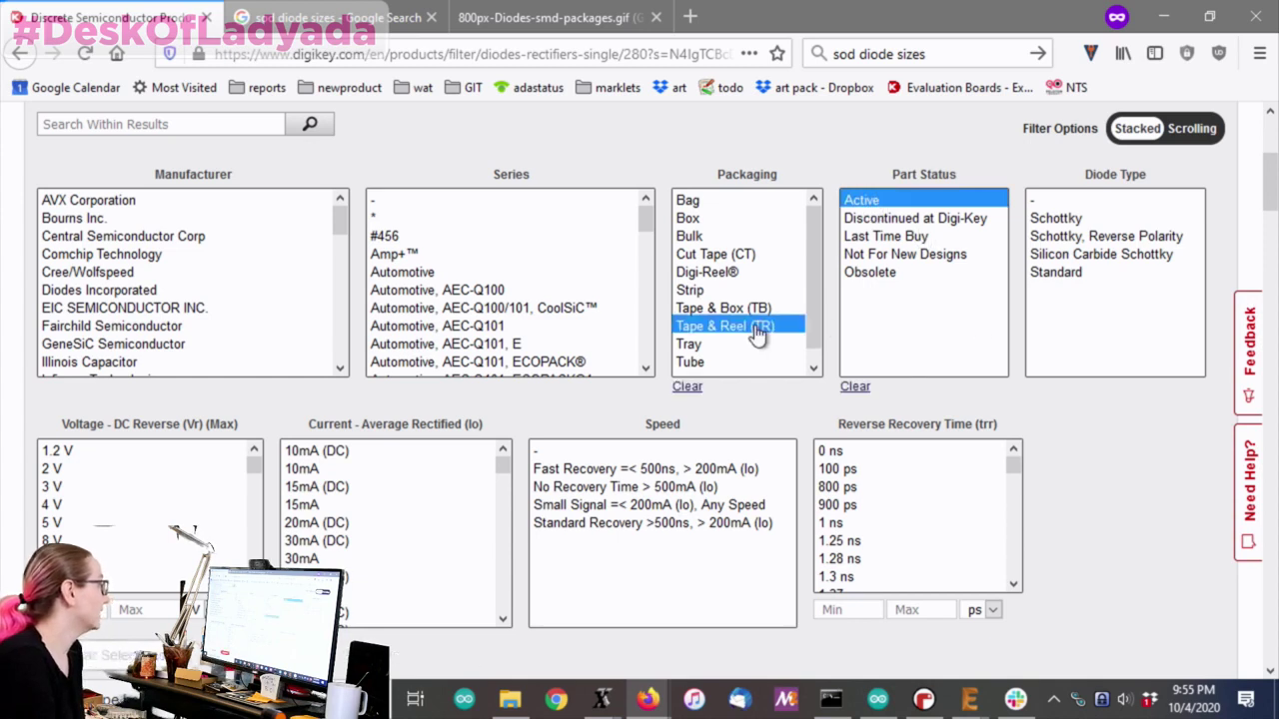
left_click_drag(815, 313, 817, 349)
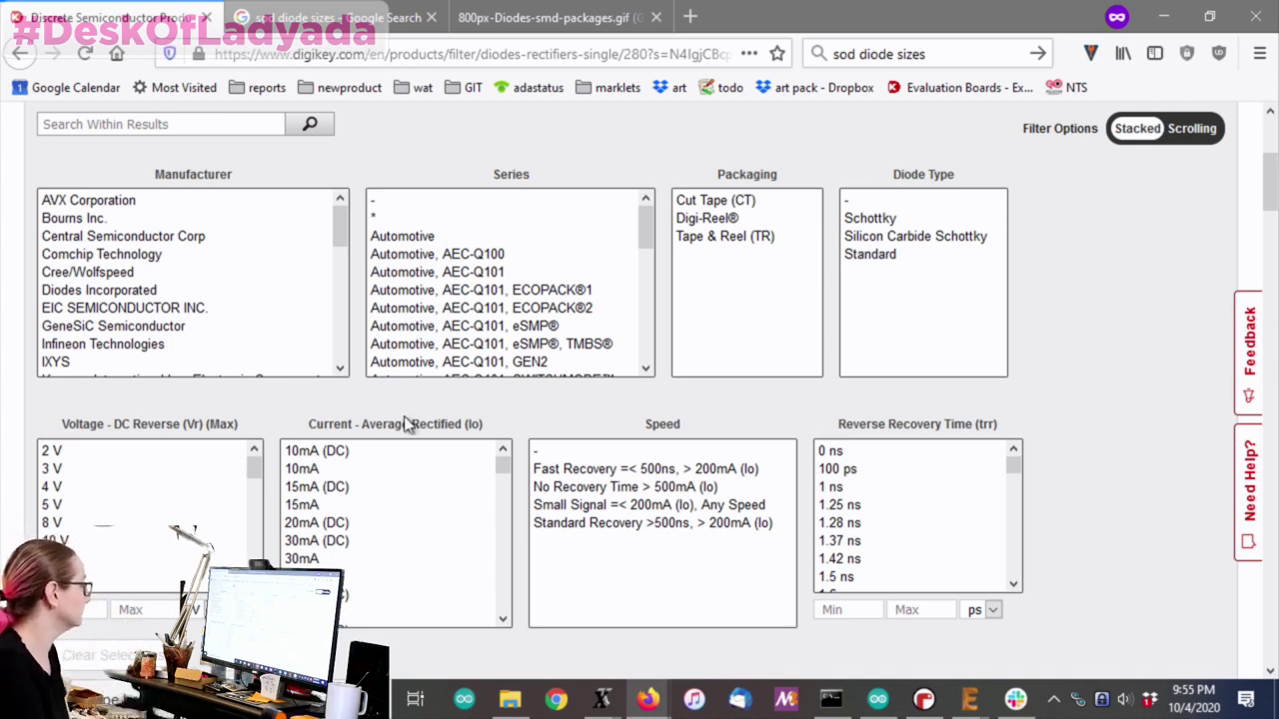
Select Surface Mount and the 1A (DC) and 1A average rectified current values
scroll(597, 288, "down", 3)
scroll(1095, 285, "down", 3)
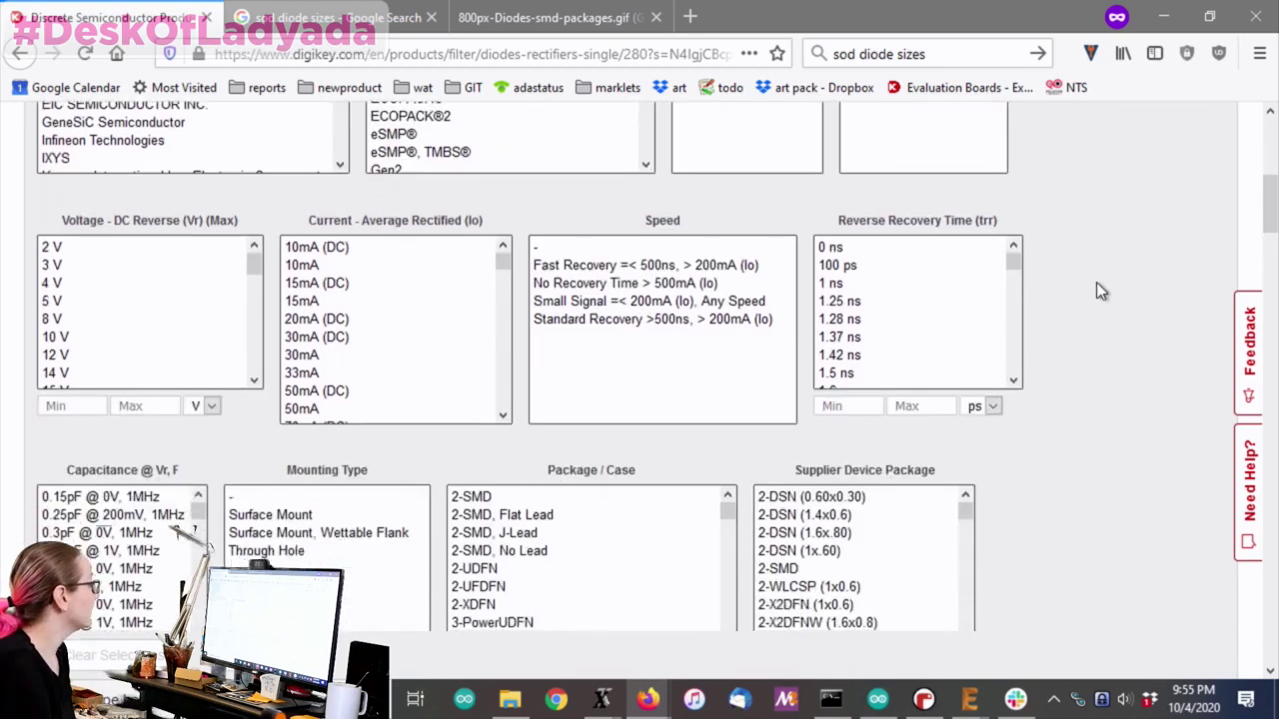
left_click(320, 415)
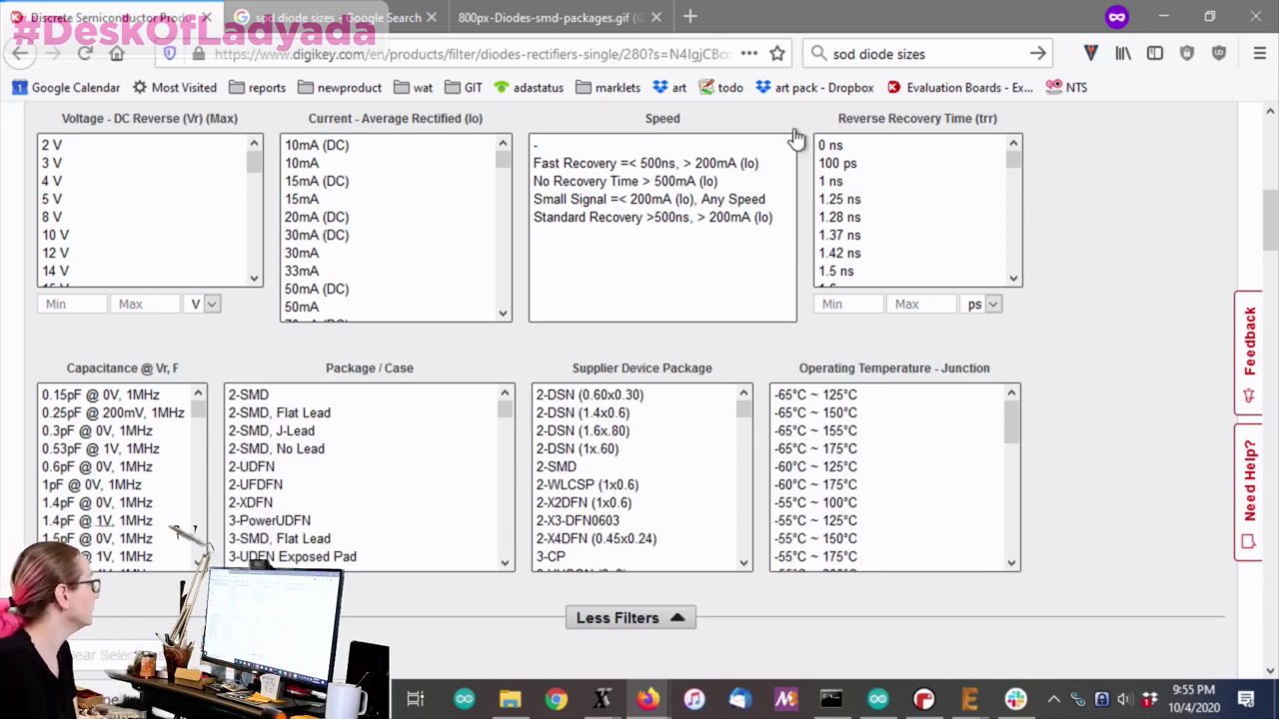
left_click_drag(502, 157, 510, 199)
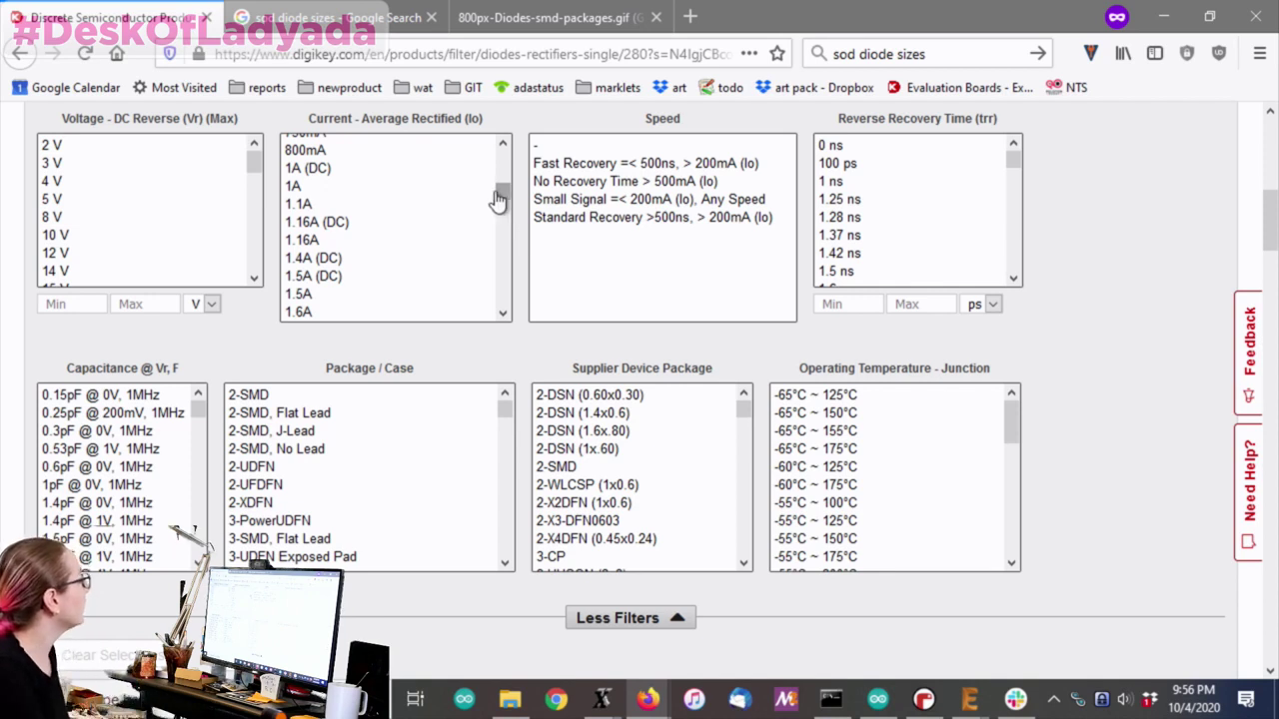
left_click_drag(397, 171, 356, 272)
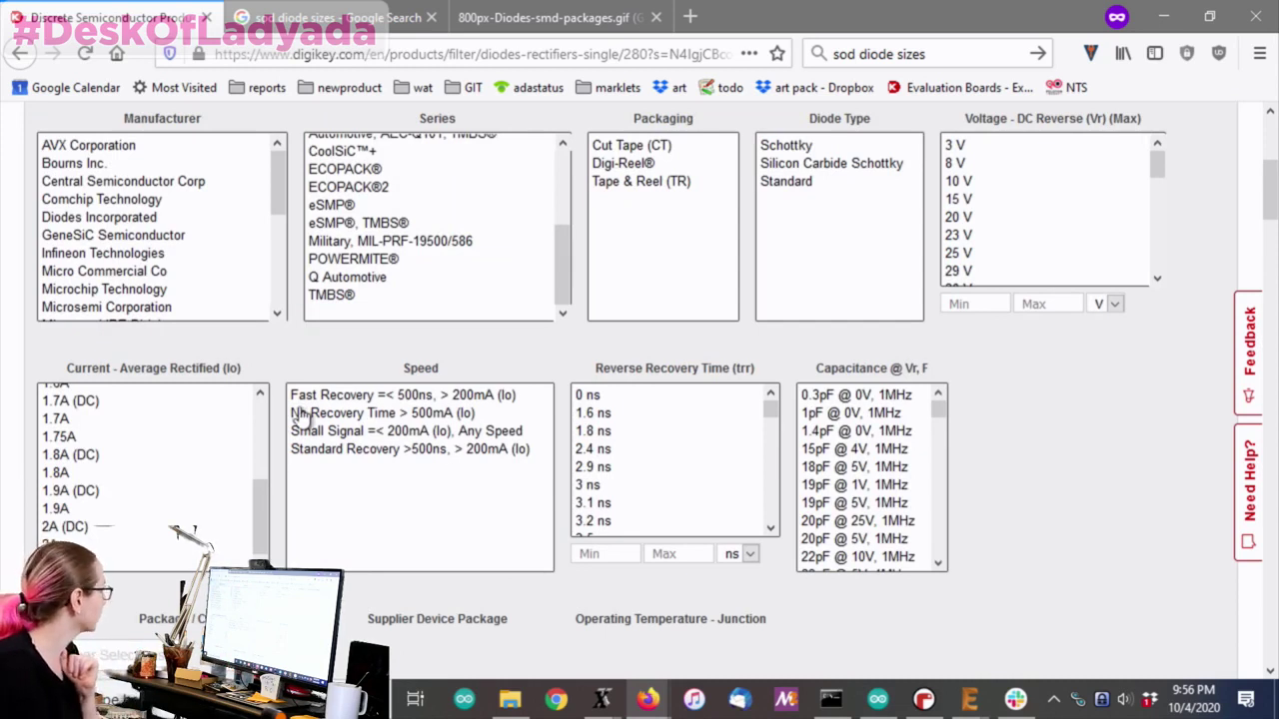
Check package sizes on the SMD diode chart tab, then return to Digi-Key
scroll(1144, 440, "up", 2)
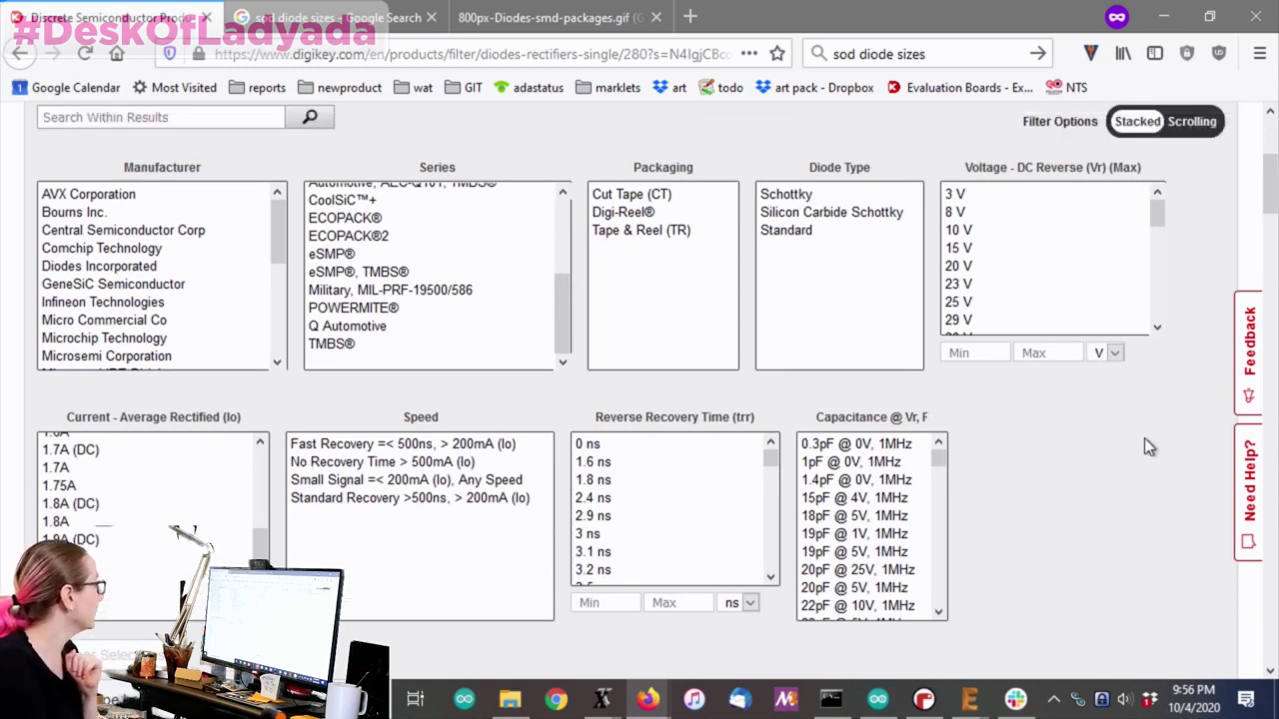
scroll(1105, 465, "down", 4)
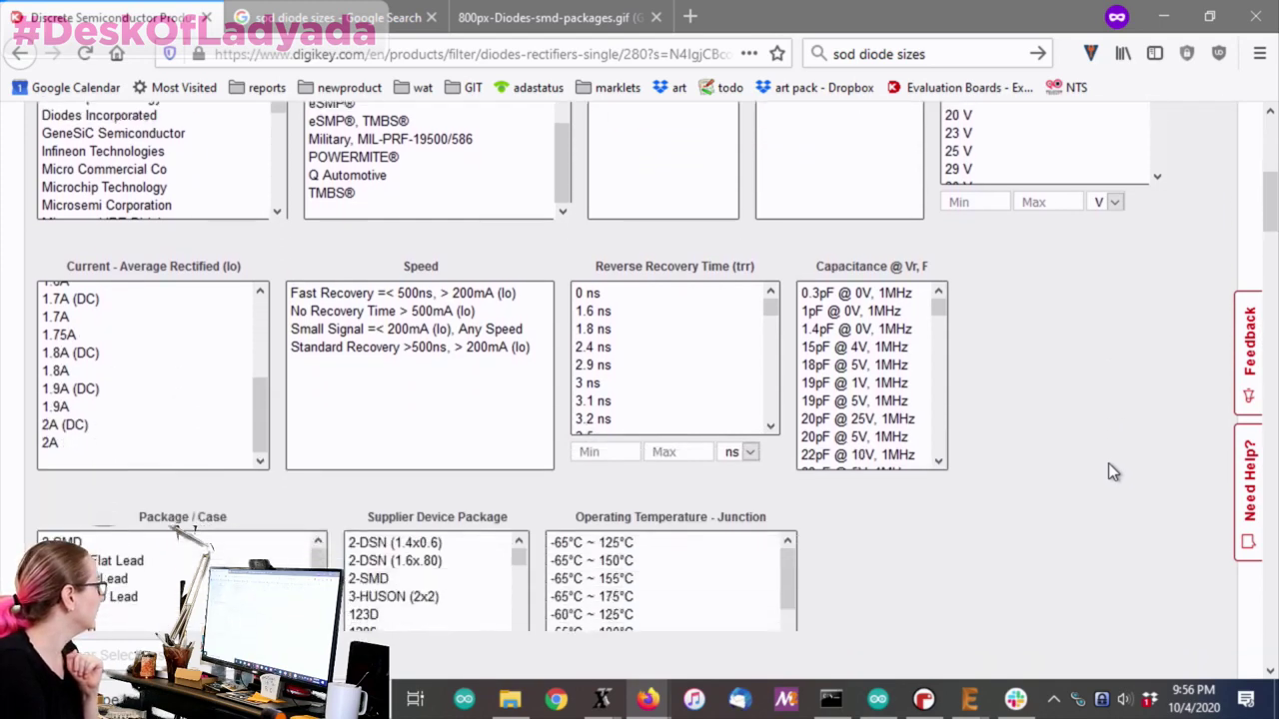
scroll(1108, 469, "down", 4)
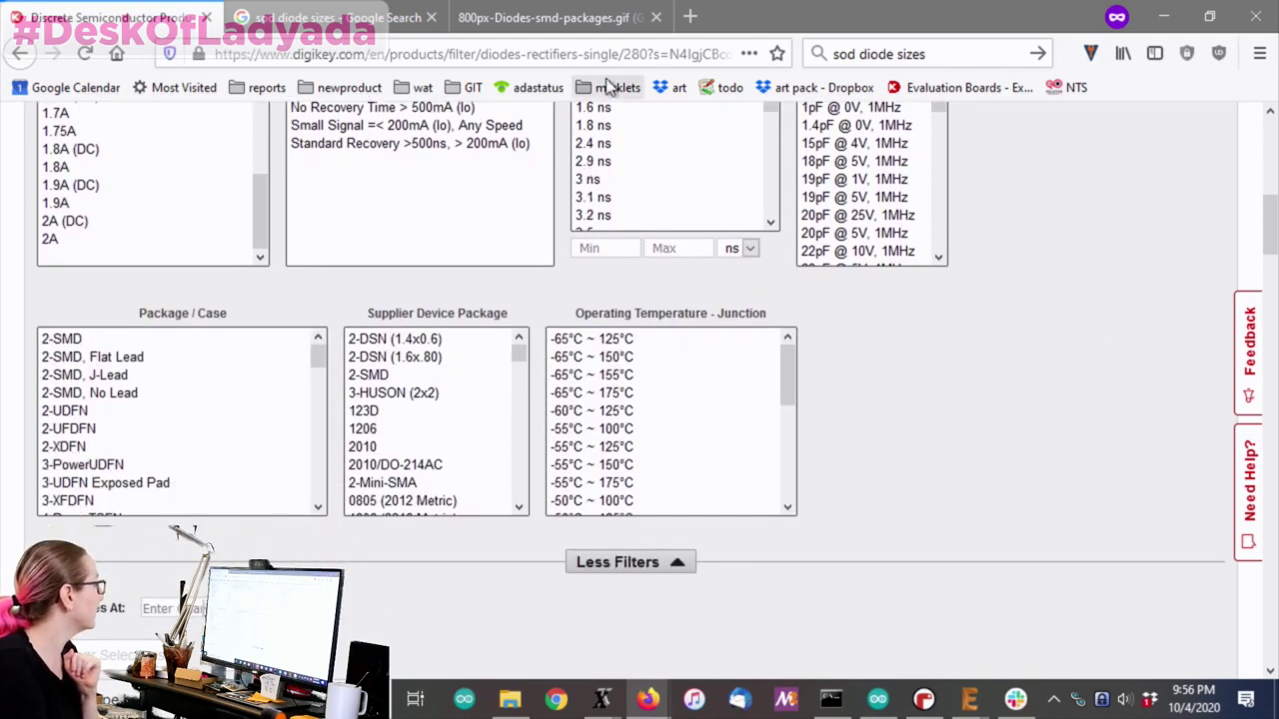
left_click(559, 18)
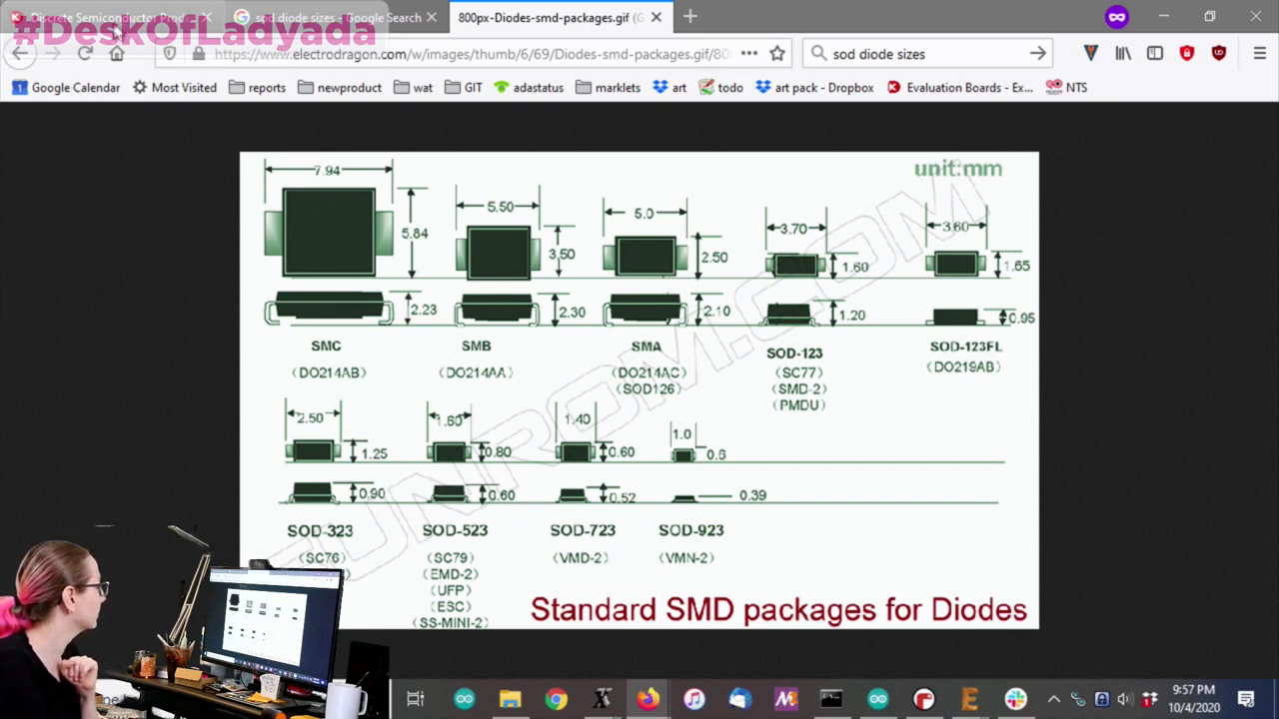
left_click(90, 25)
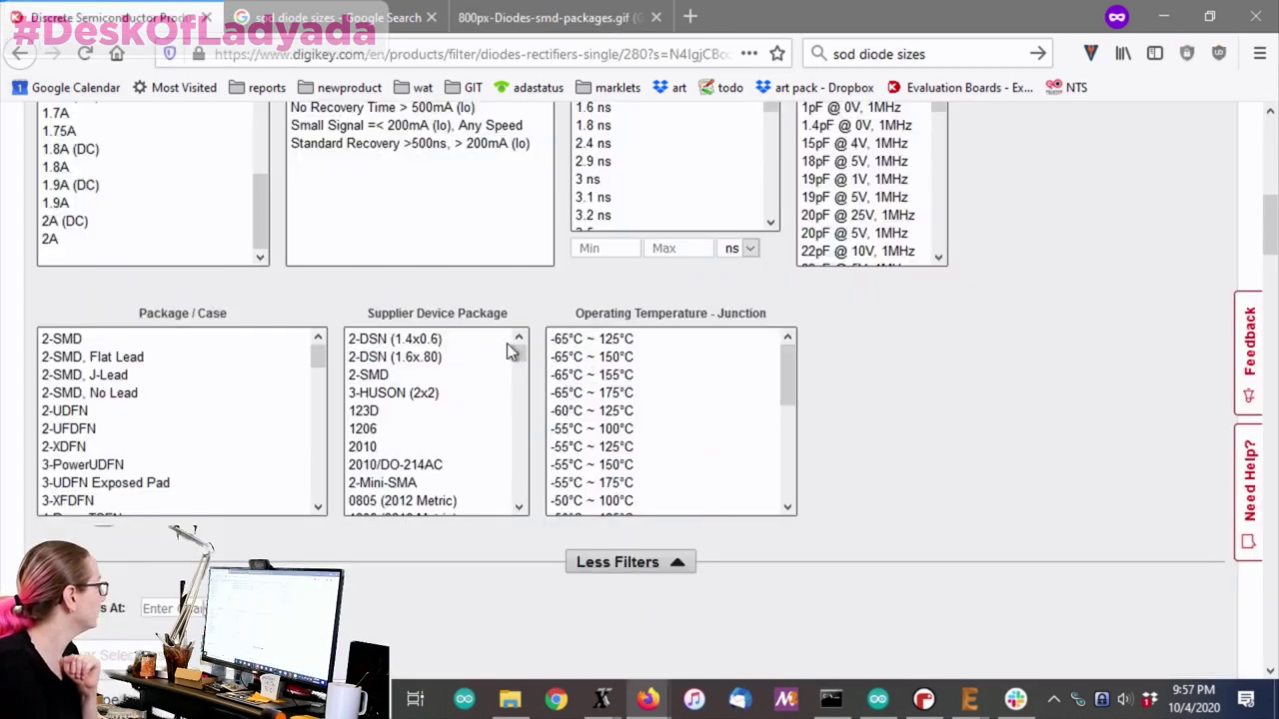
Select SOD-323 through SOD-523 in the Supplier Device Package list
left_click(317, 388)
left_click_drag(330, 390, 342, 477)
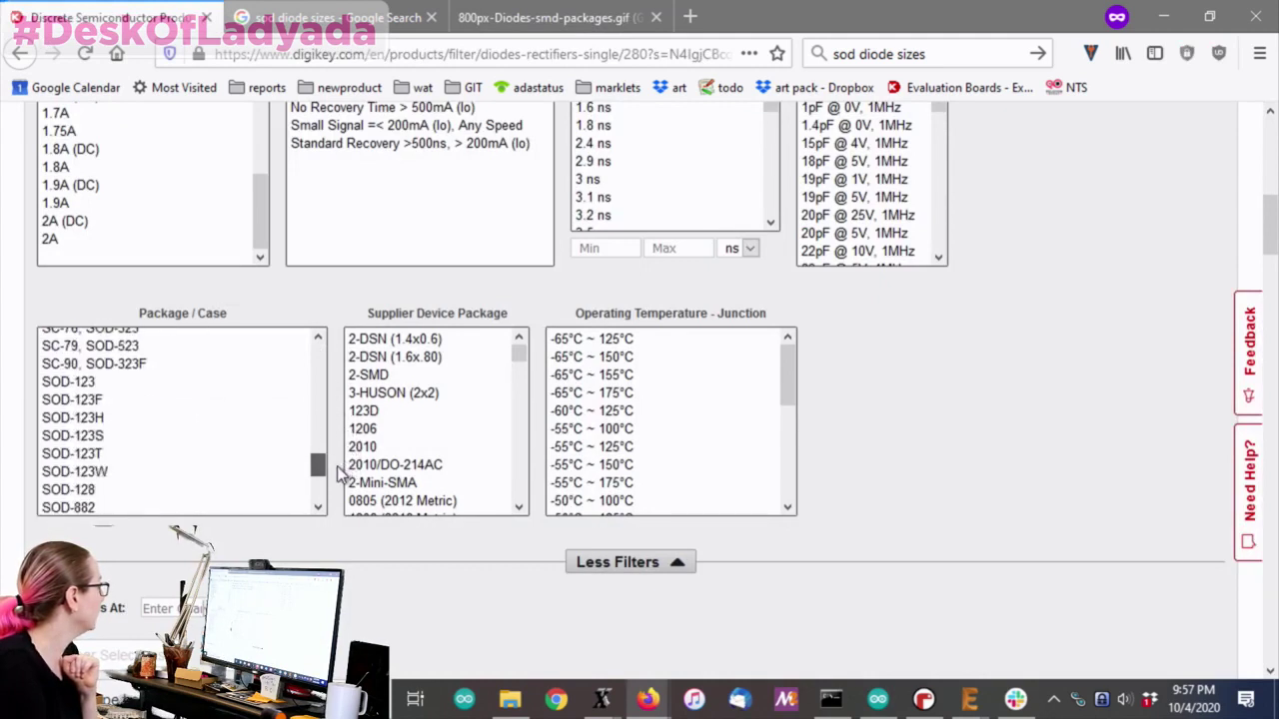
scroll(111, 414, "down", 3)
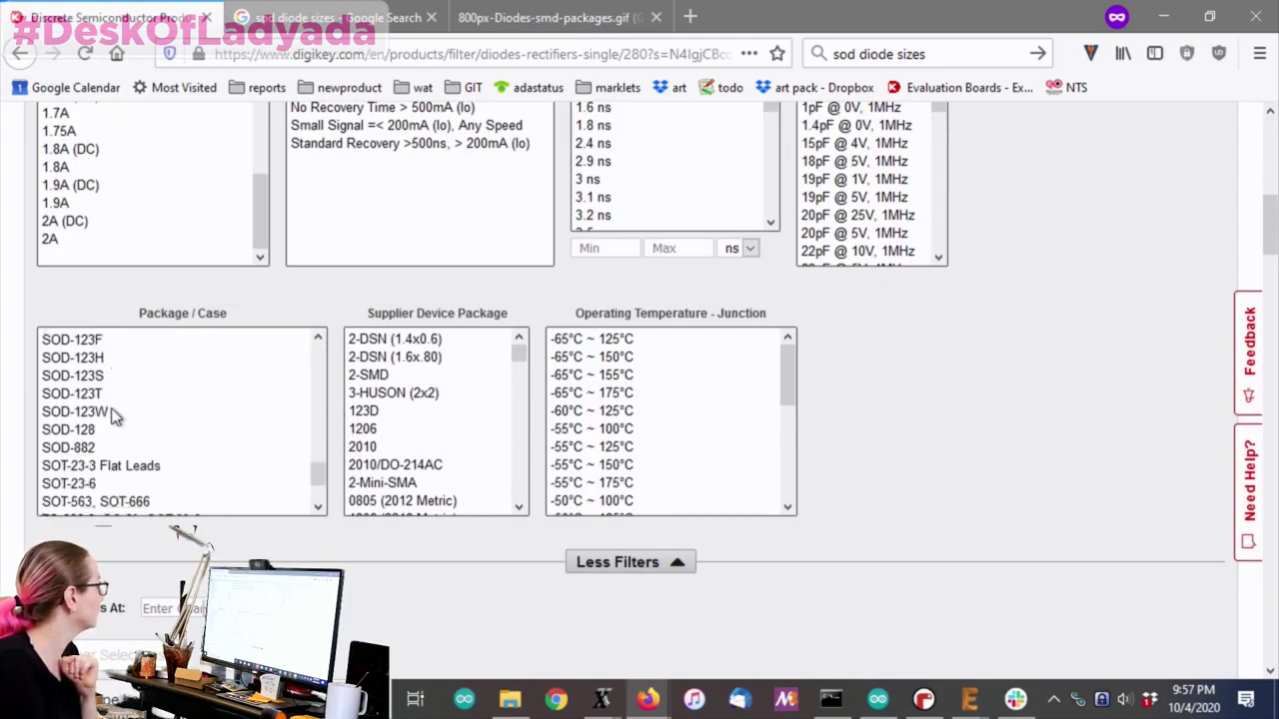
scroll(140, 412, "up", 1)
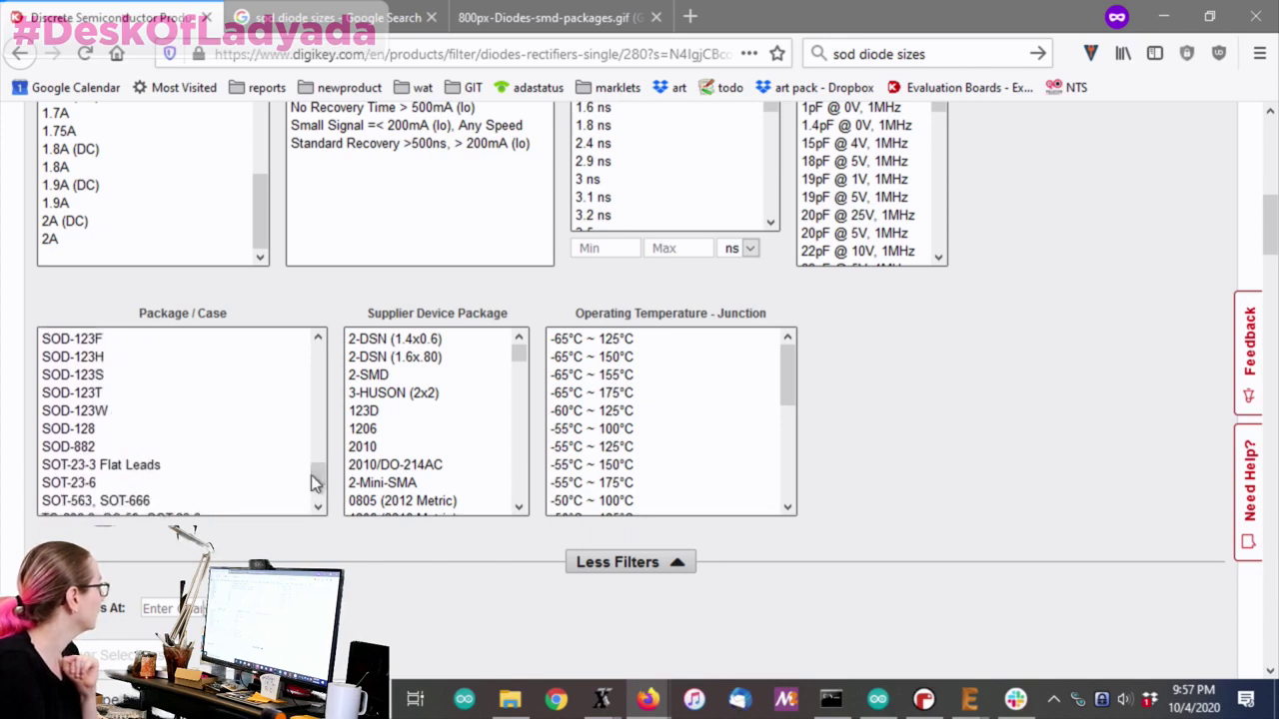
left_click_drag(313, 480, 320, 448)
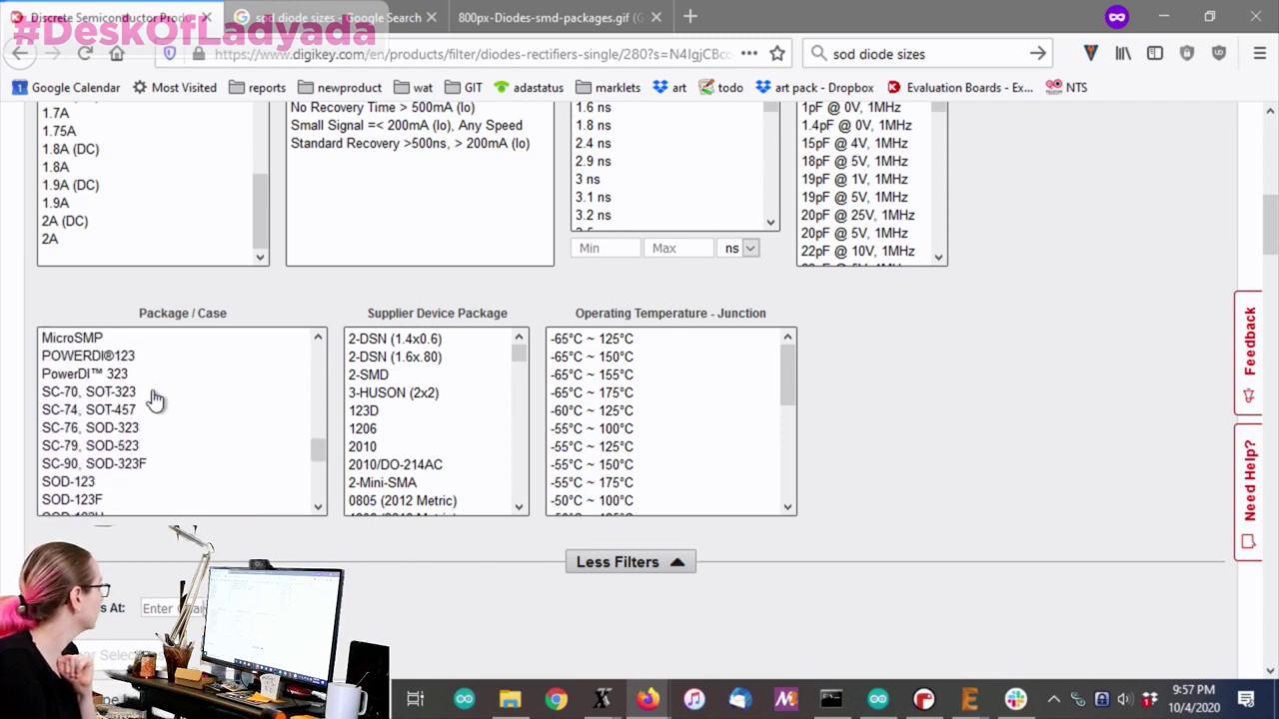
left_click_drag(519, 354, 525, 463)
scroll(471, 440, "down", 2)
left_click_drag(421, 402, 520, 448)
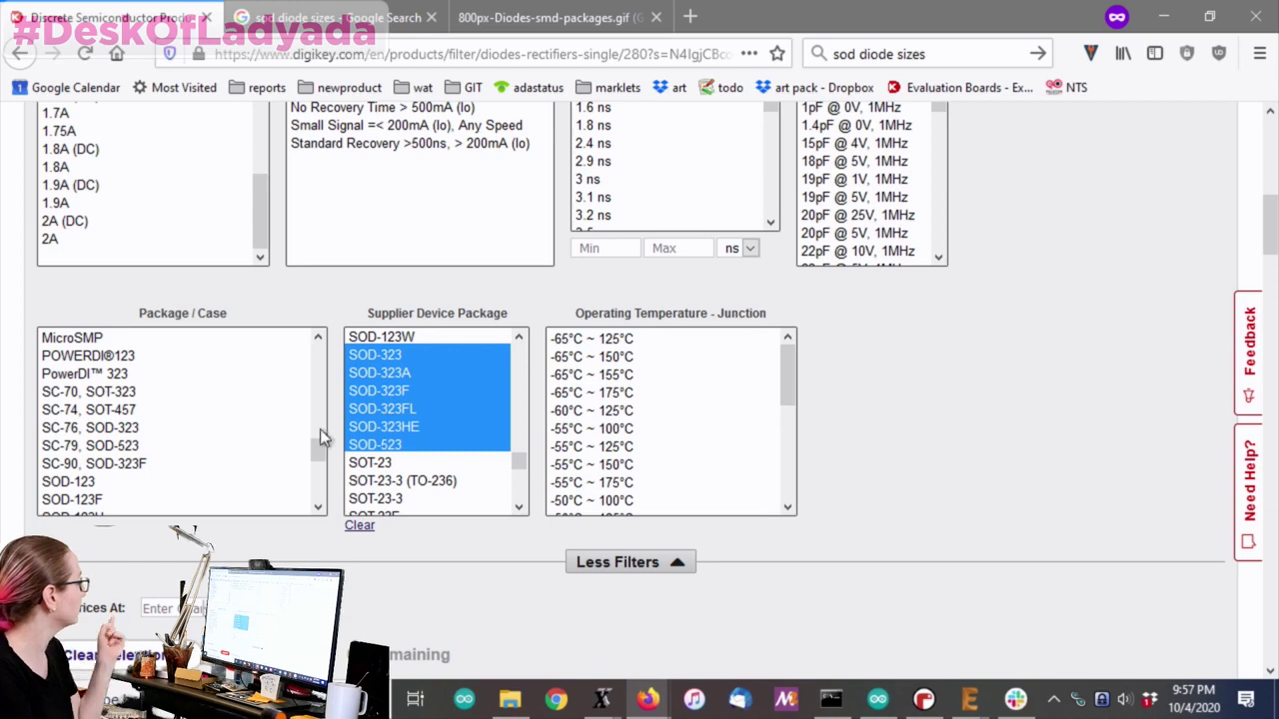
left_click_drag(320, 451, 369, 404)
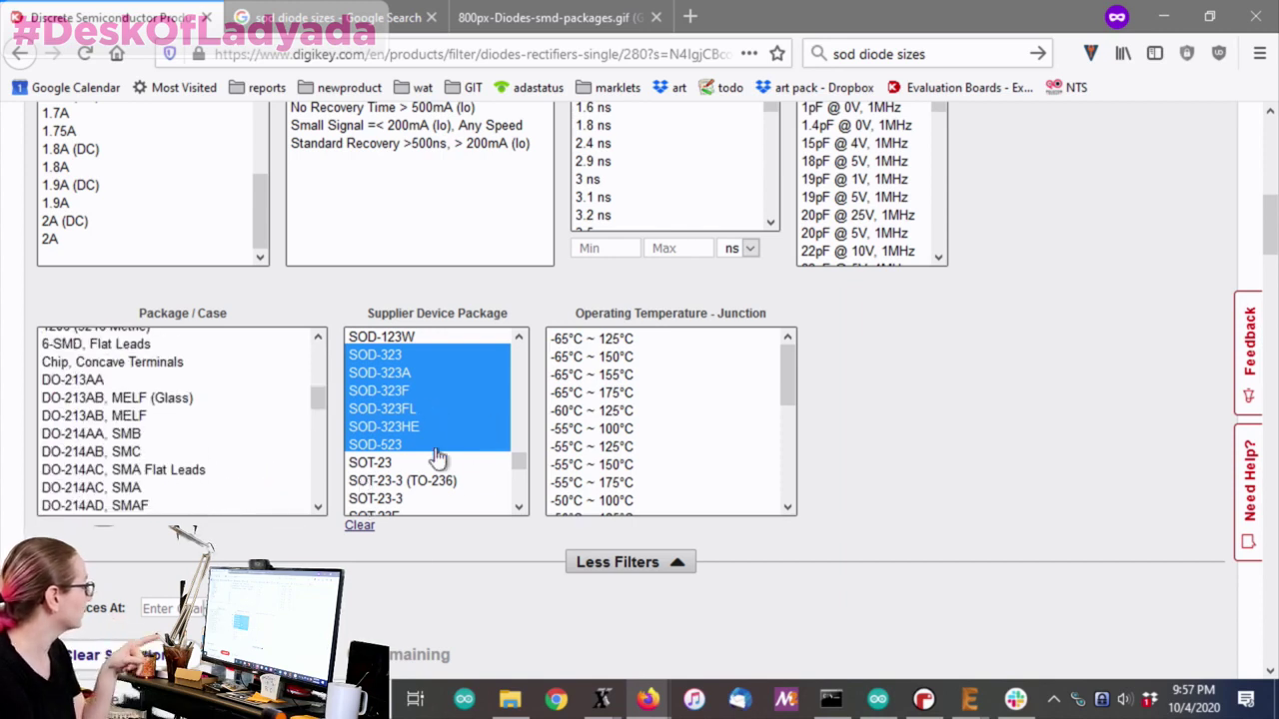
Apply the supplier device package filter to the results
left_click(340, 664)
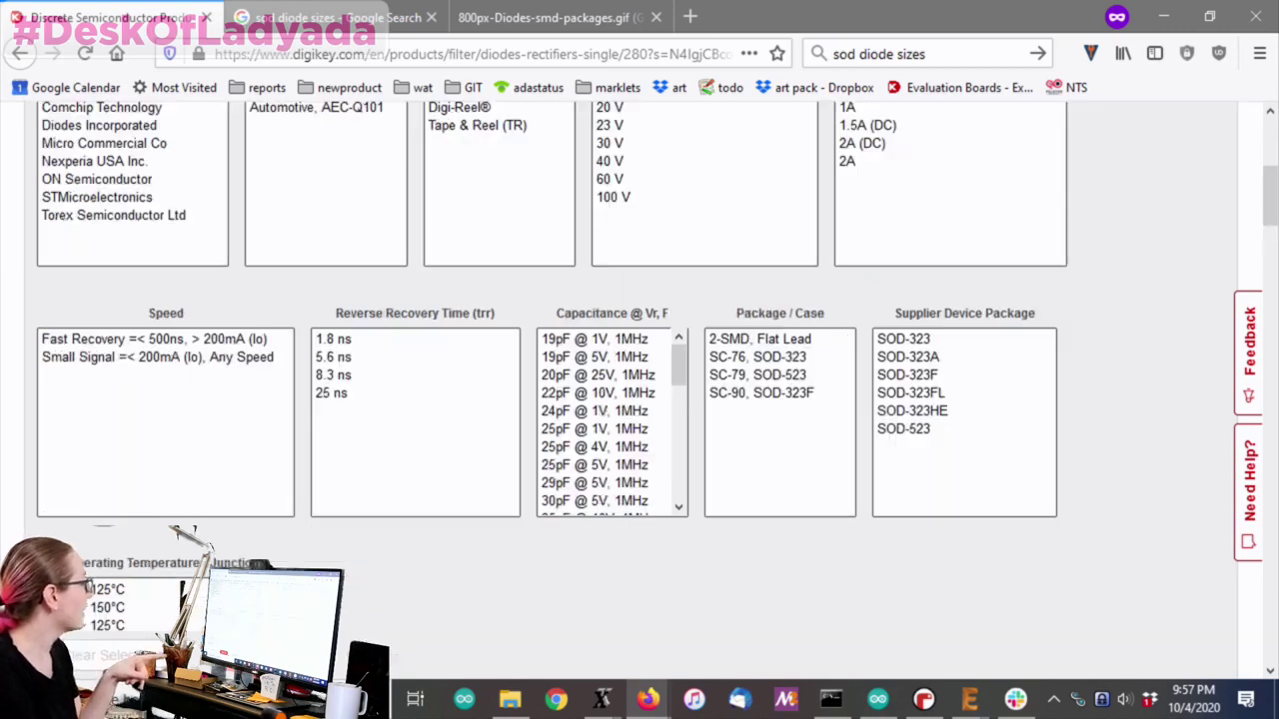
scroll(422, 587, "down", 2)
scroll(604, 535, "up", 5)
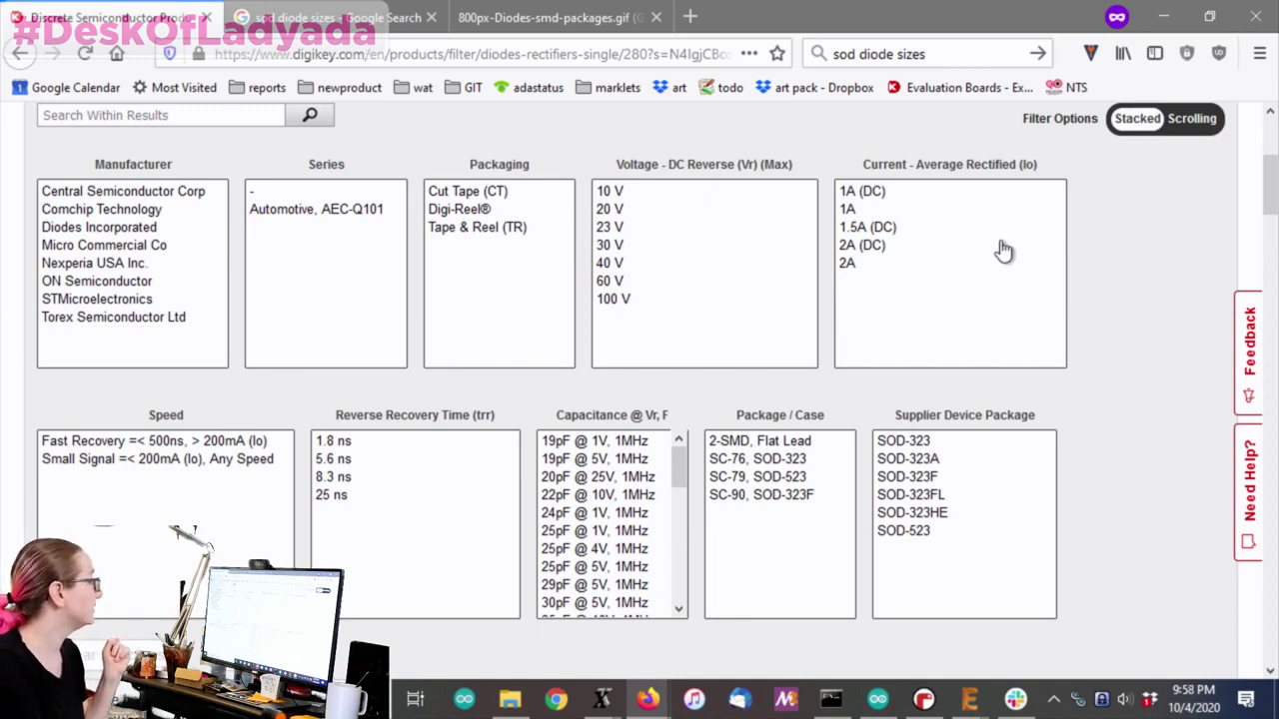
Select reverse voltages 20 V through 100 V in the Voltage - DC Reverse (Vr) list
left_click(639, 212)
left_click_drag(639, 217, 641, 307)
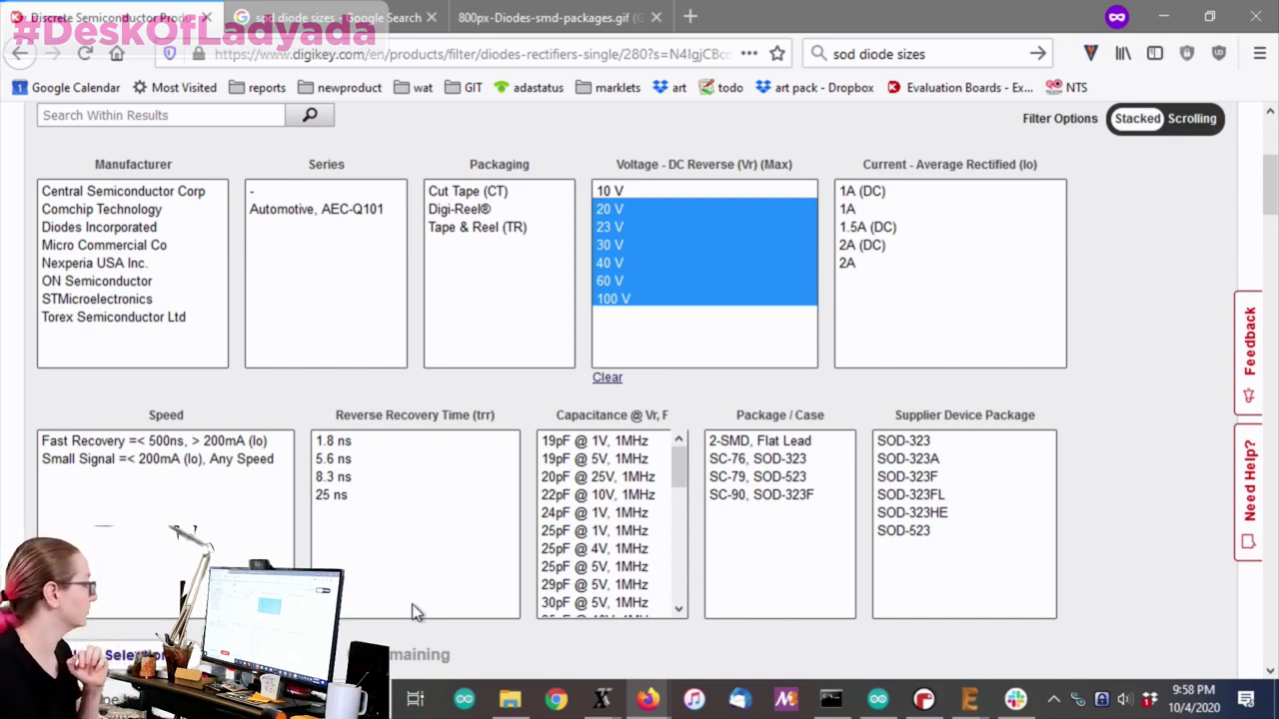
scroll(429, 457, "down", 2)
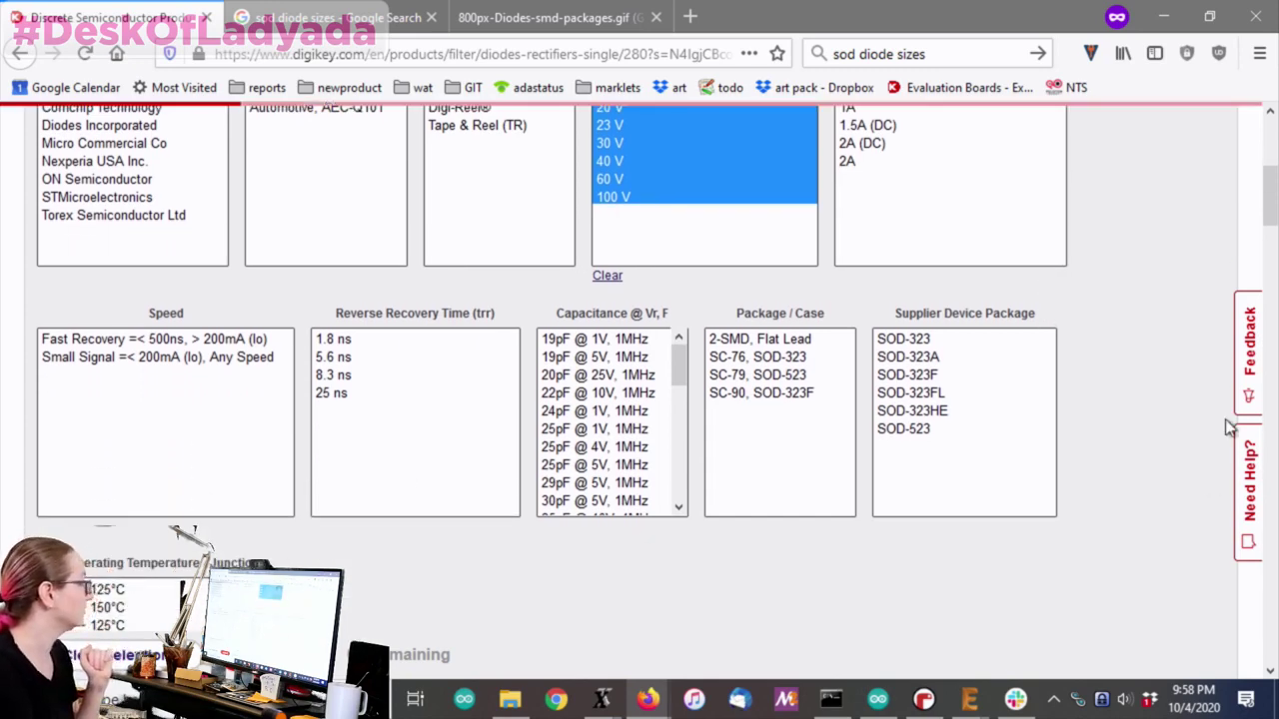
scroll(1118, 372, "down", 2)
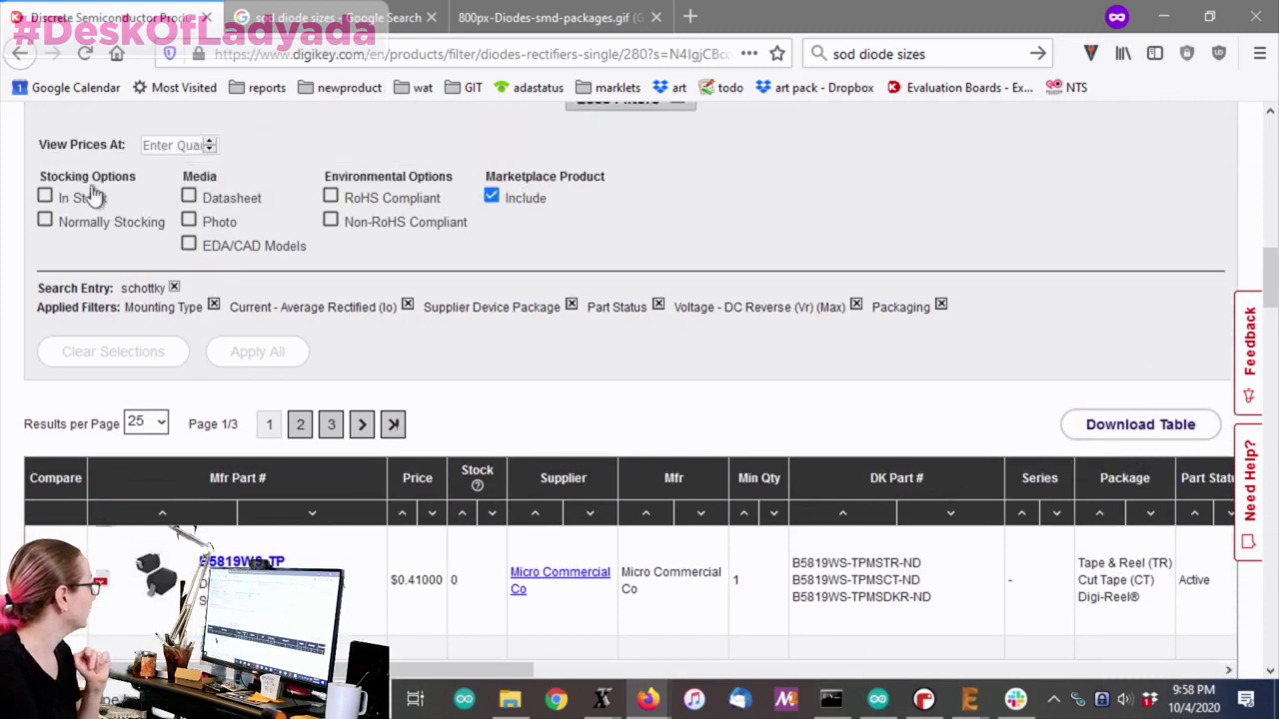
Filter the Schottky results to Normally Stocking instead of In Stock, and exclude Marketplace products
left_click(71, 197)
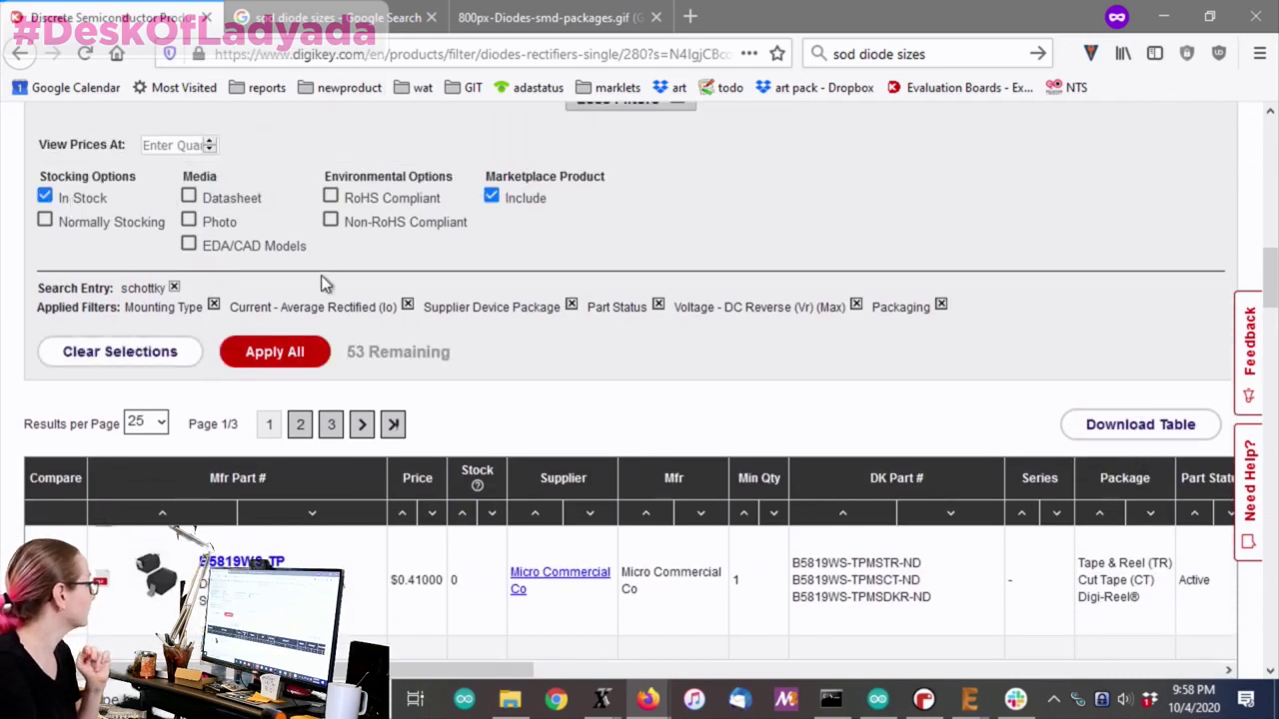
left_click(46, 219)
left_click(53, 199)
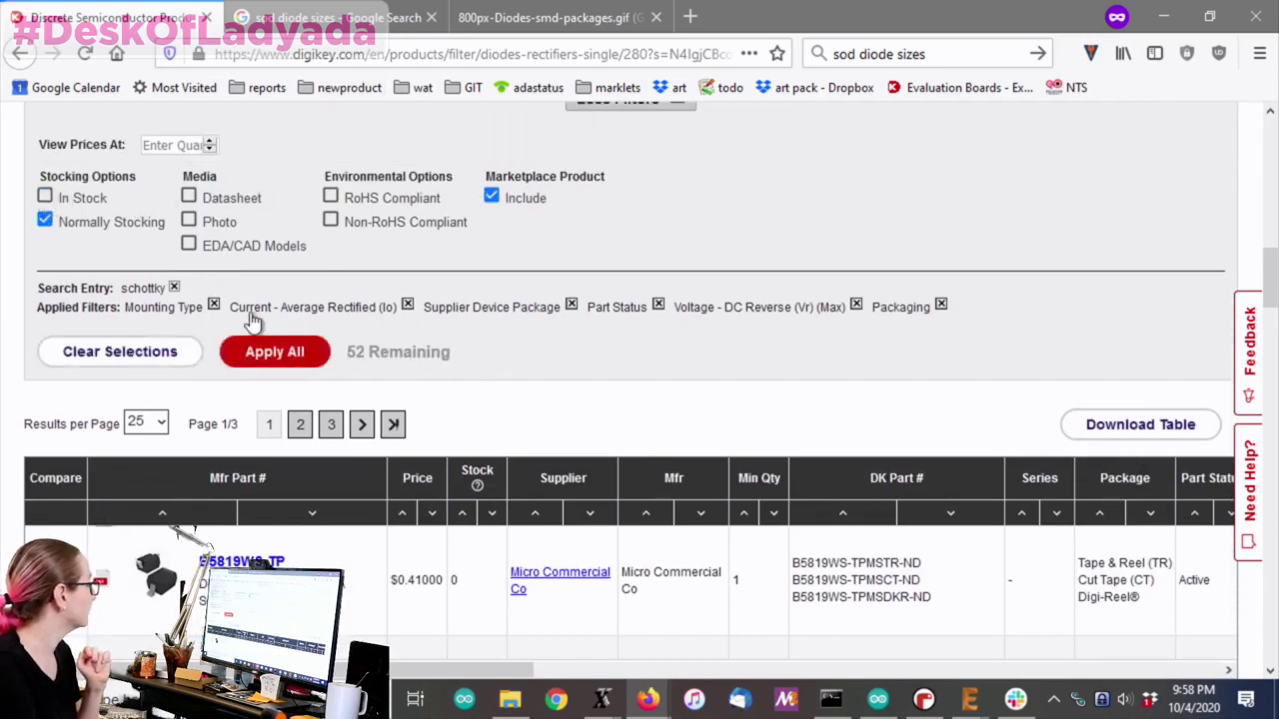
left_click(311, 363)
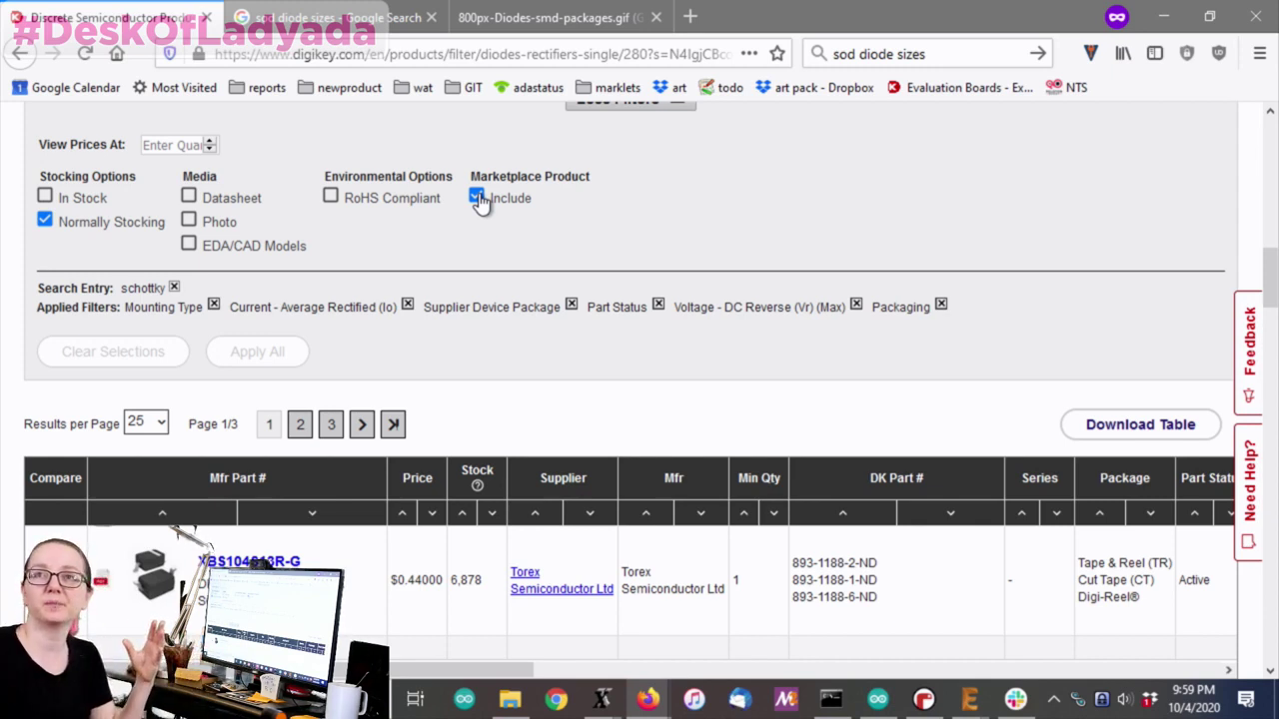
left_click(477, 198)
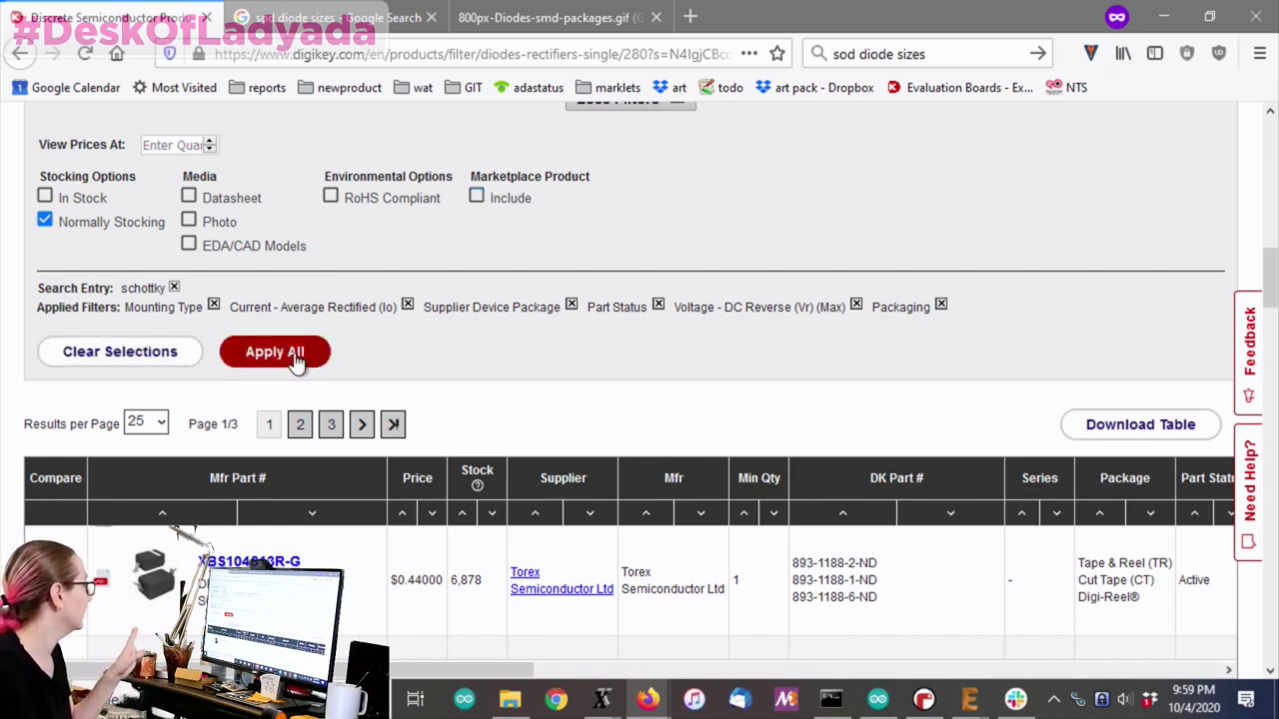
left_click(295, 358)
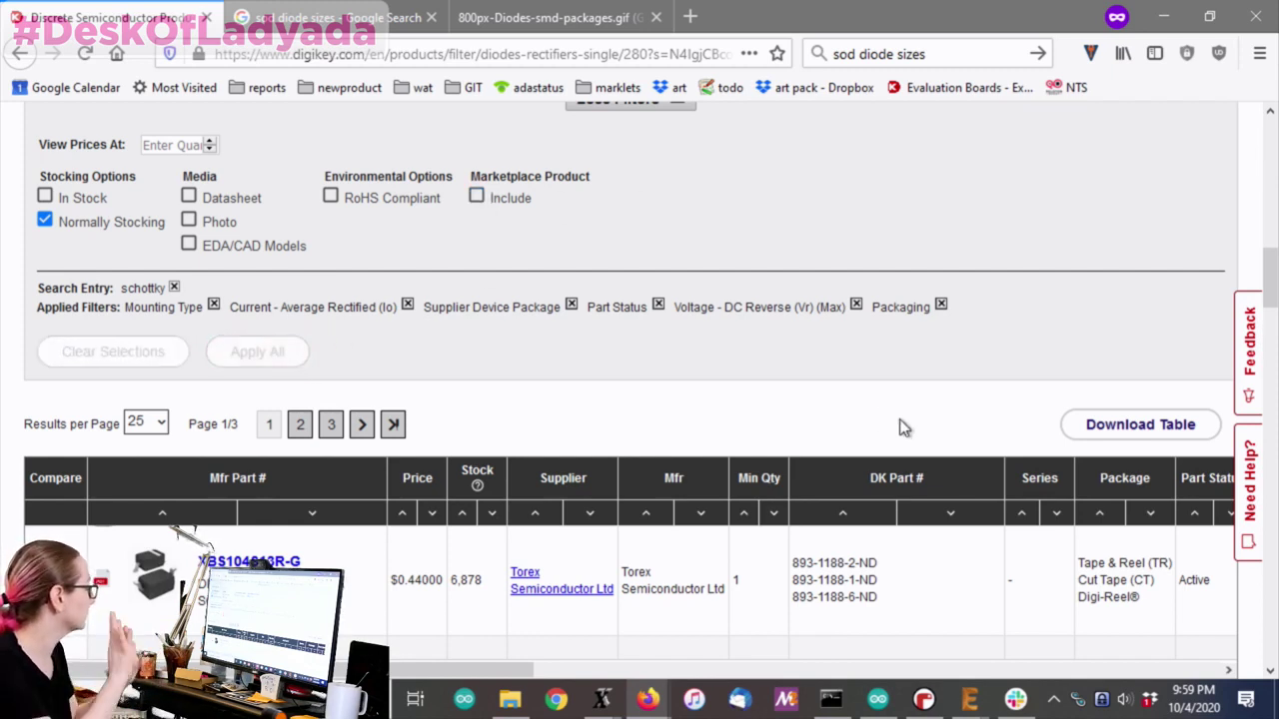
Scan the results table's columns and sort the filtered diodes by stock quantity, highest first
scroll(876, 379, "down", 2)
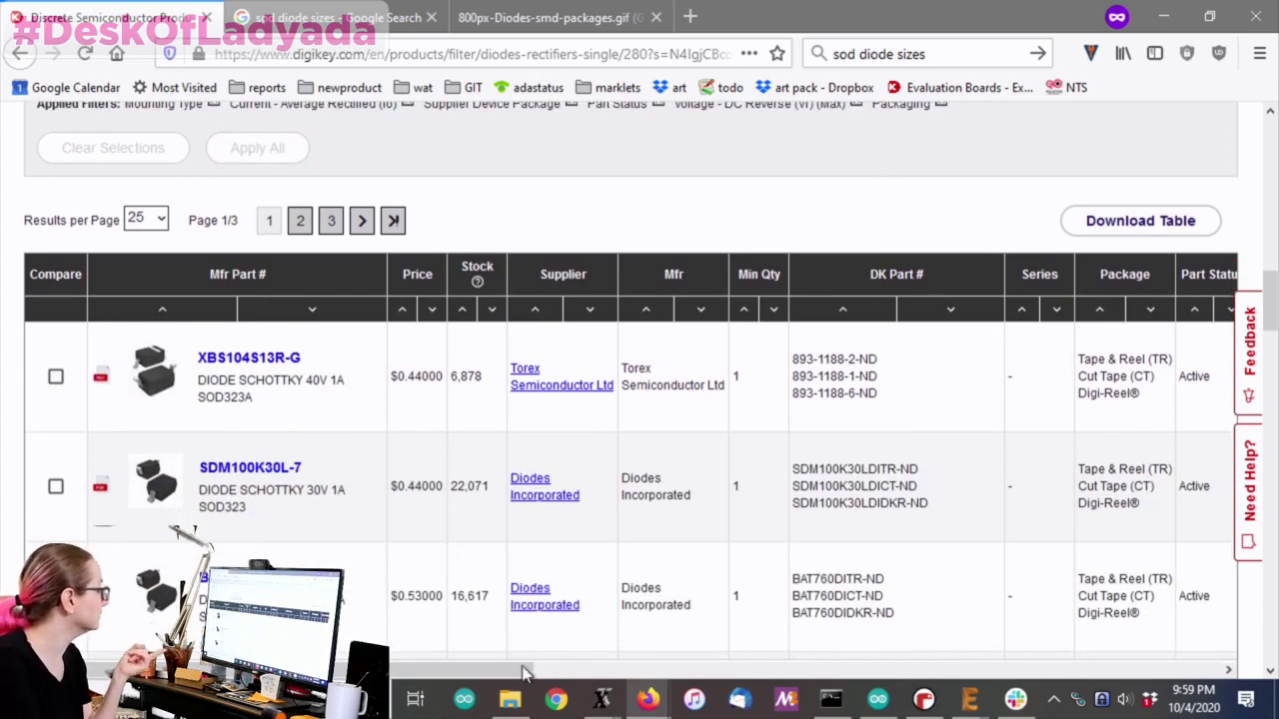
left_click_drag(521, 672, 558, 666)
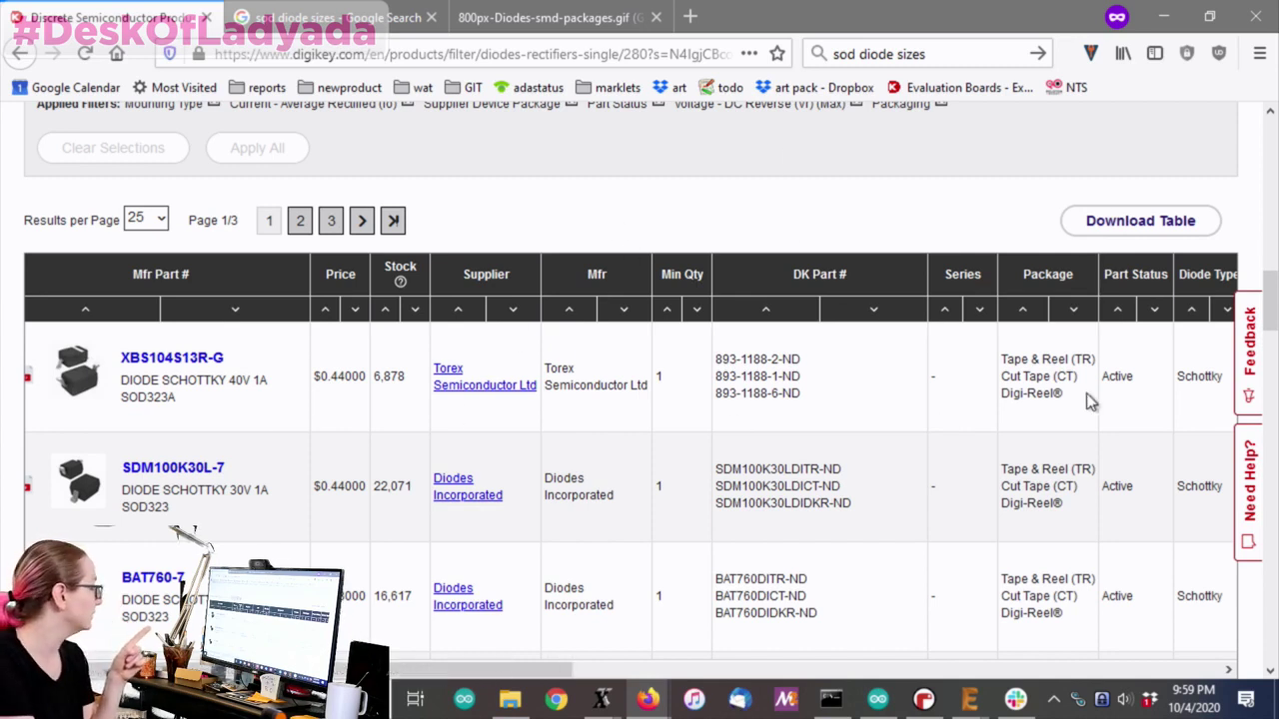
left_click_drag(549, 670, 598, 654)
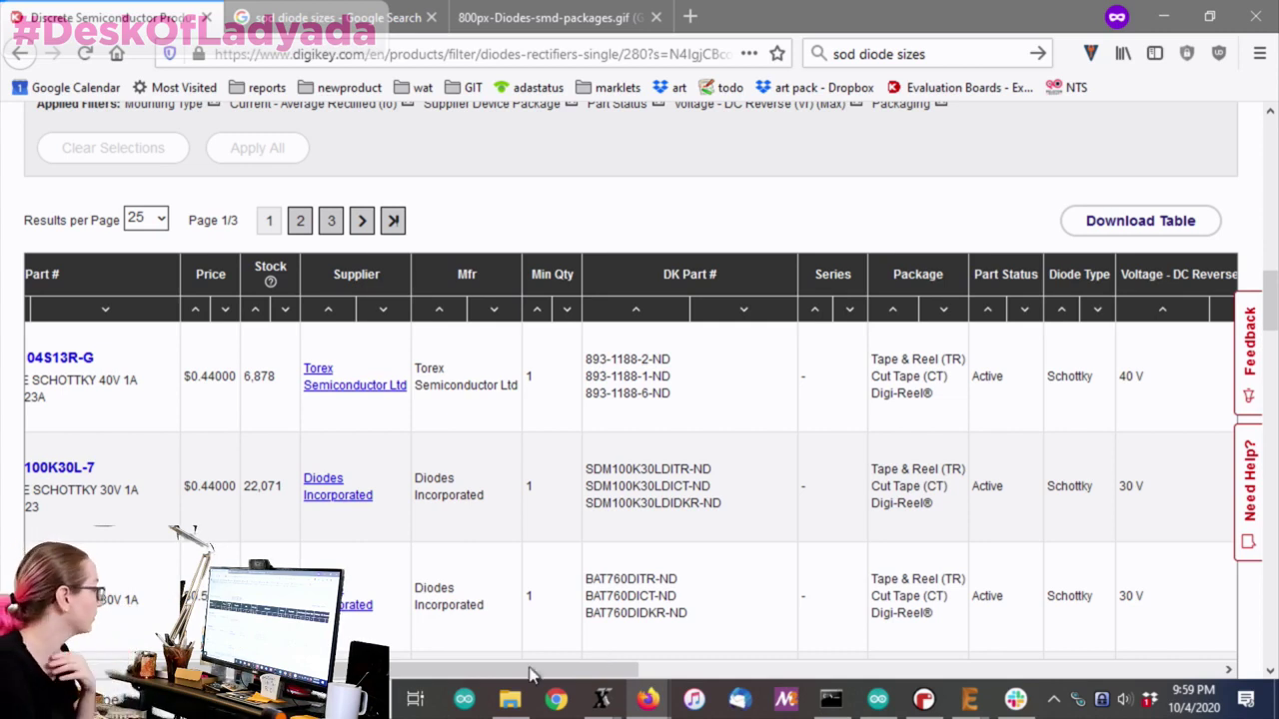
left_click_drag(535, 677, 370, 679)
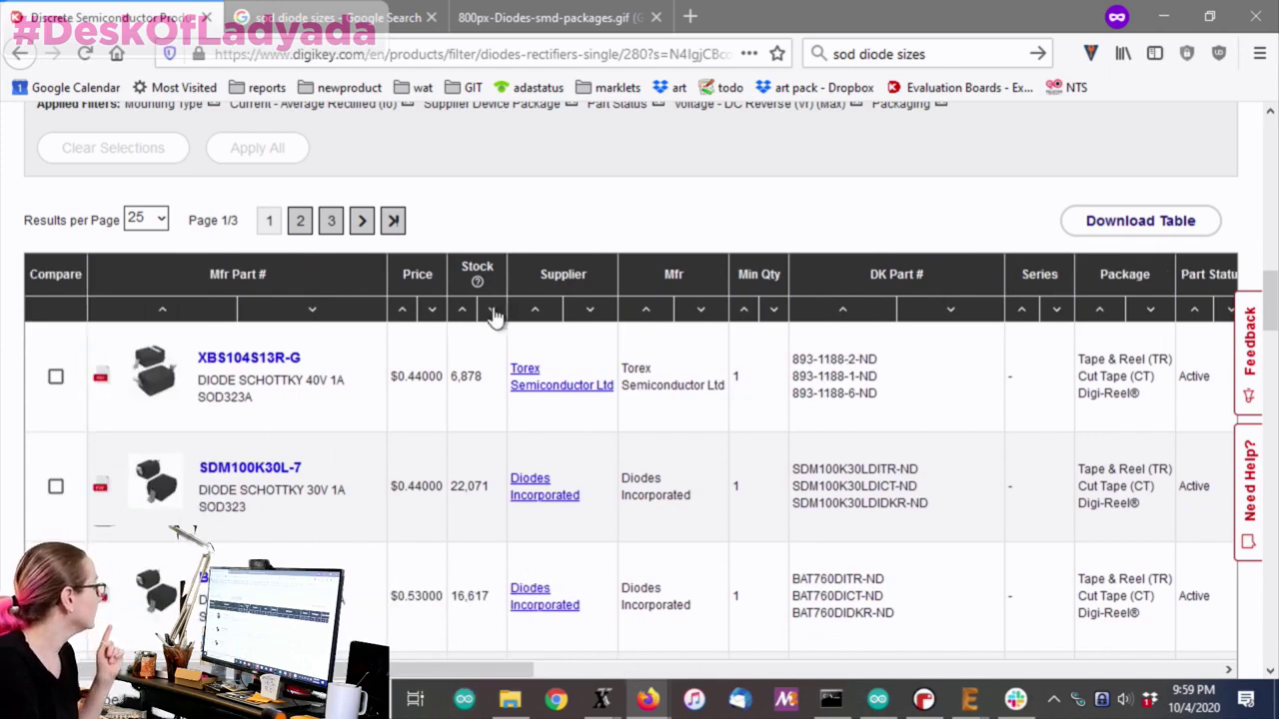
left_click(583, 316)
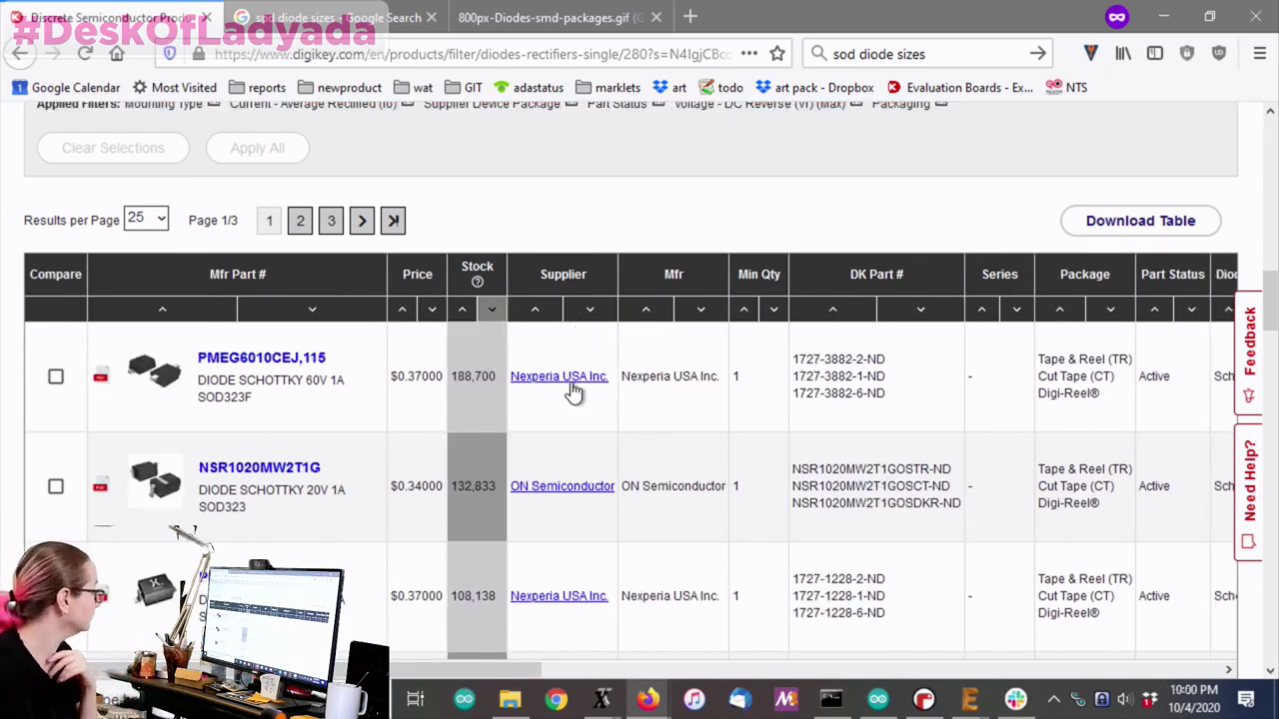
scroll(574, 394, "down", 5)
scroll(583, 395, "down", 3)
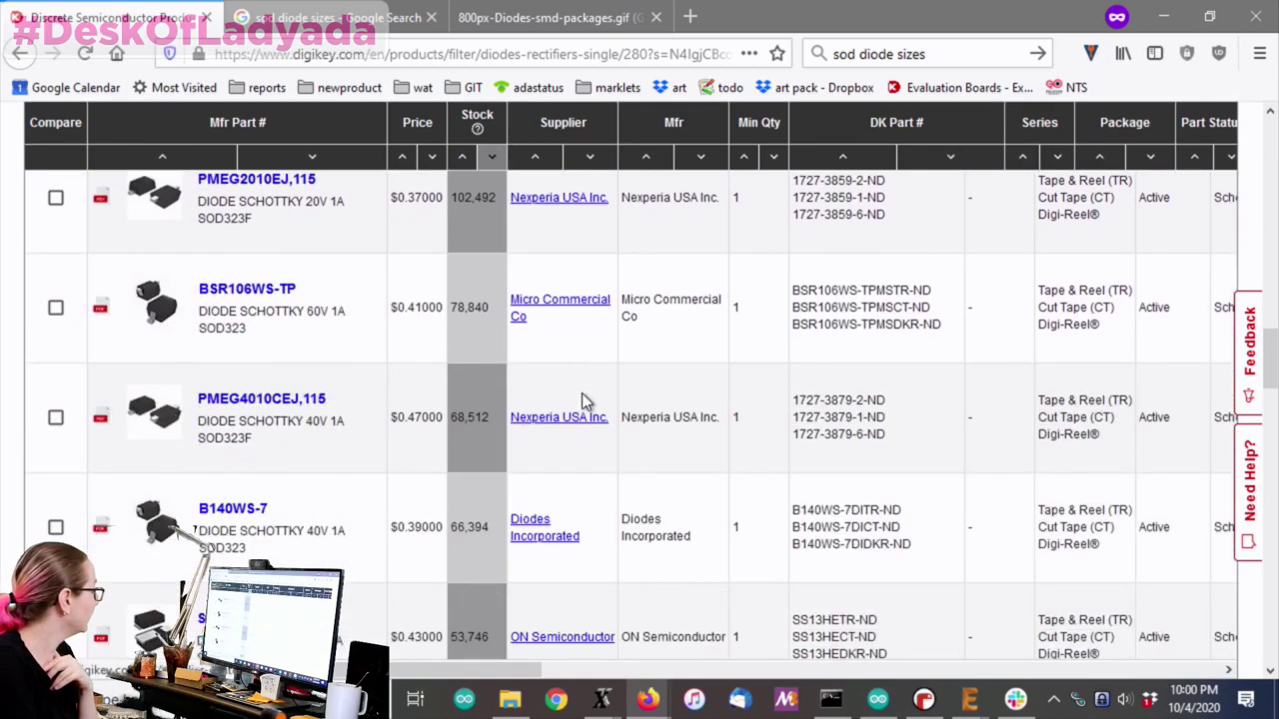
scroll(584, 397, "up", 6)
scroll(586, 397, "up", 2)
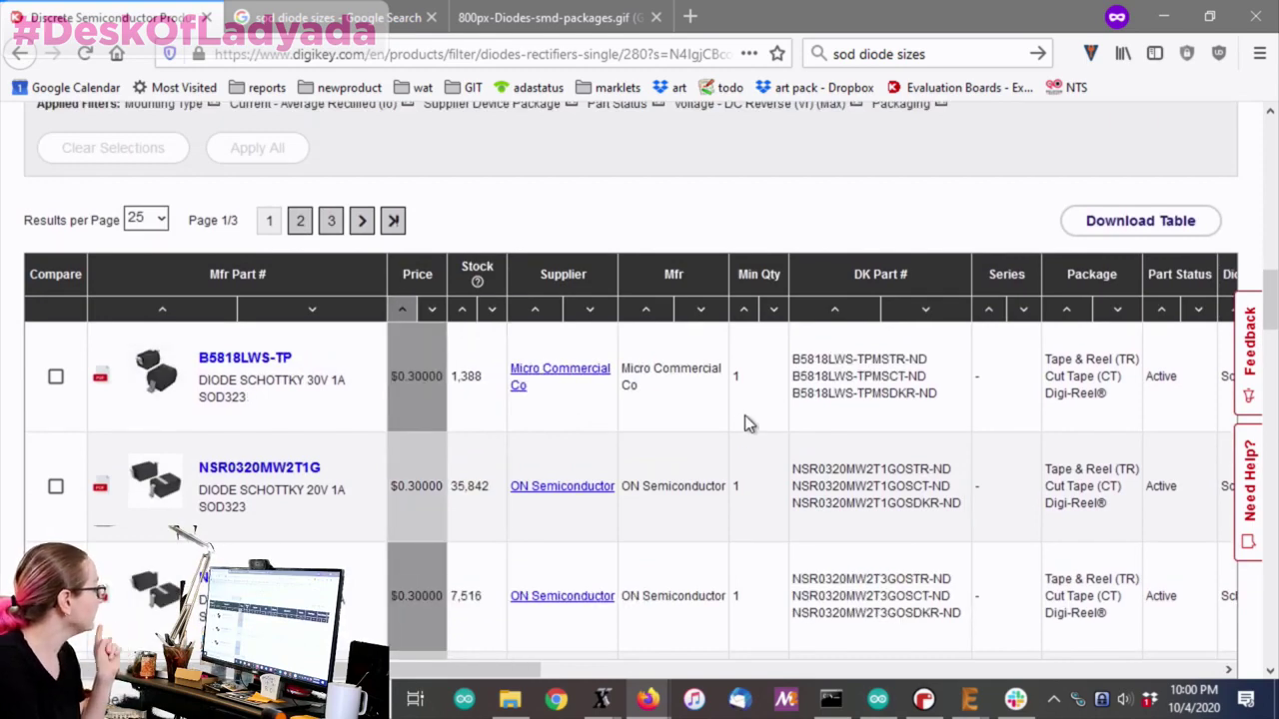
scroll(764, 413, "up", 4)
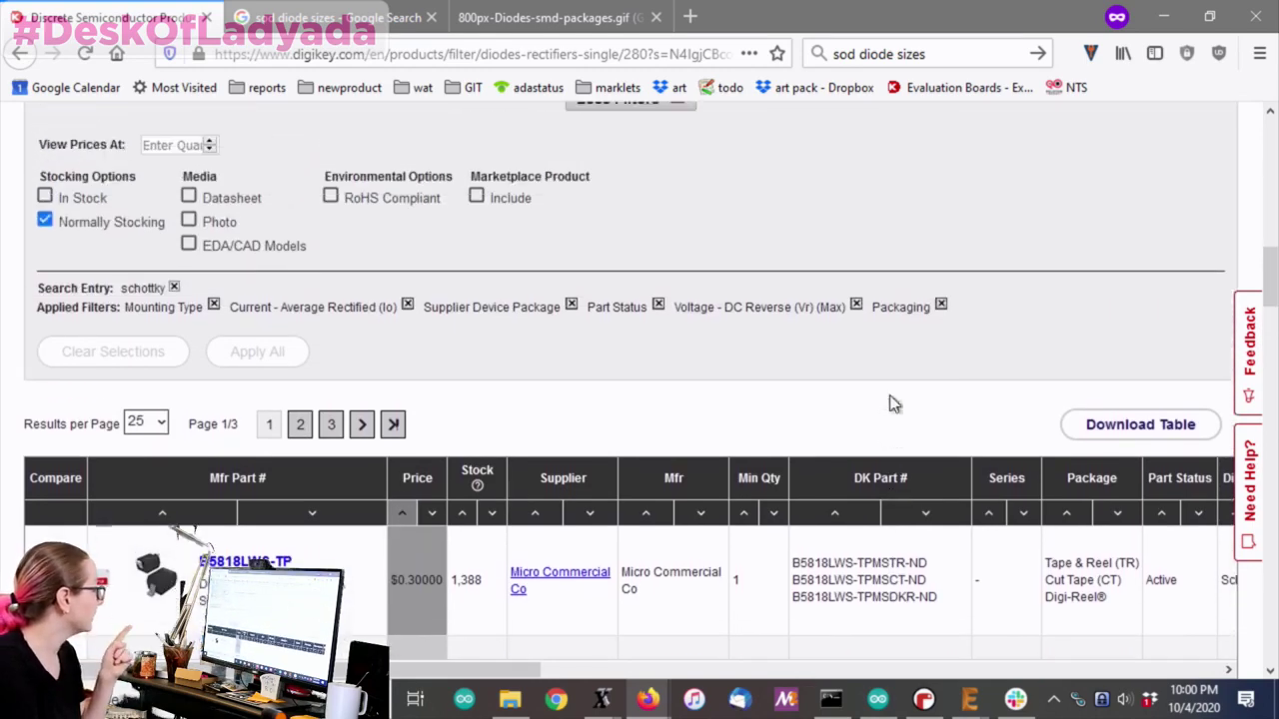
scroll(894, 403, "up", 2)
Price results at quantity 5000, cheapest first, with NSR0320MW2T3G leading at $0.04176
scroll(889, 405, "up", 4)
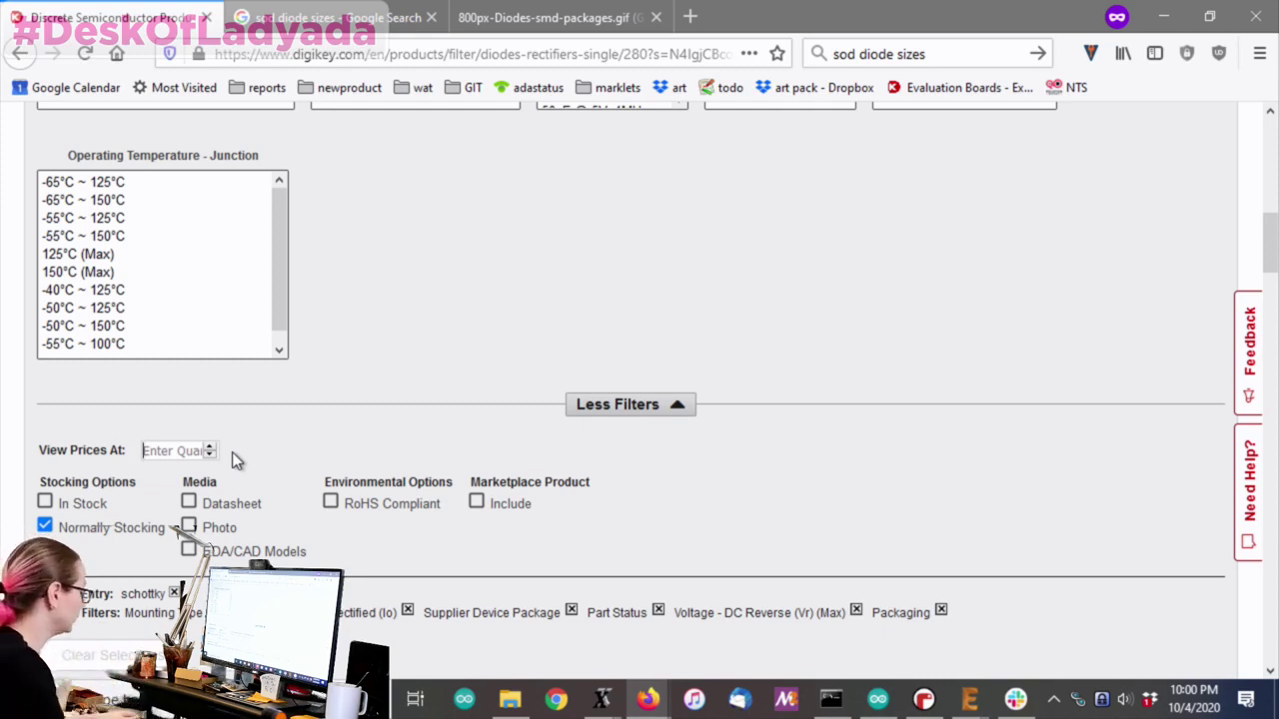
type("1000")
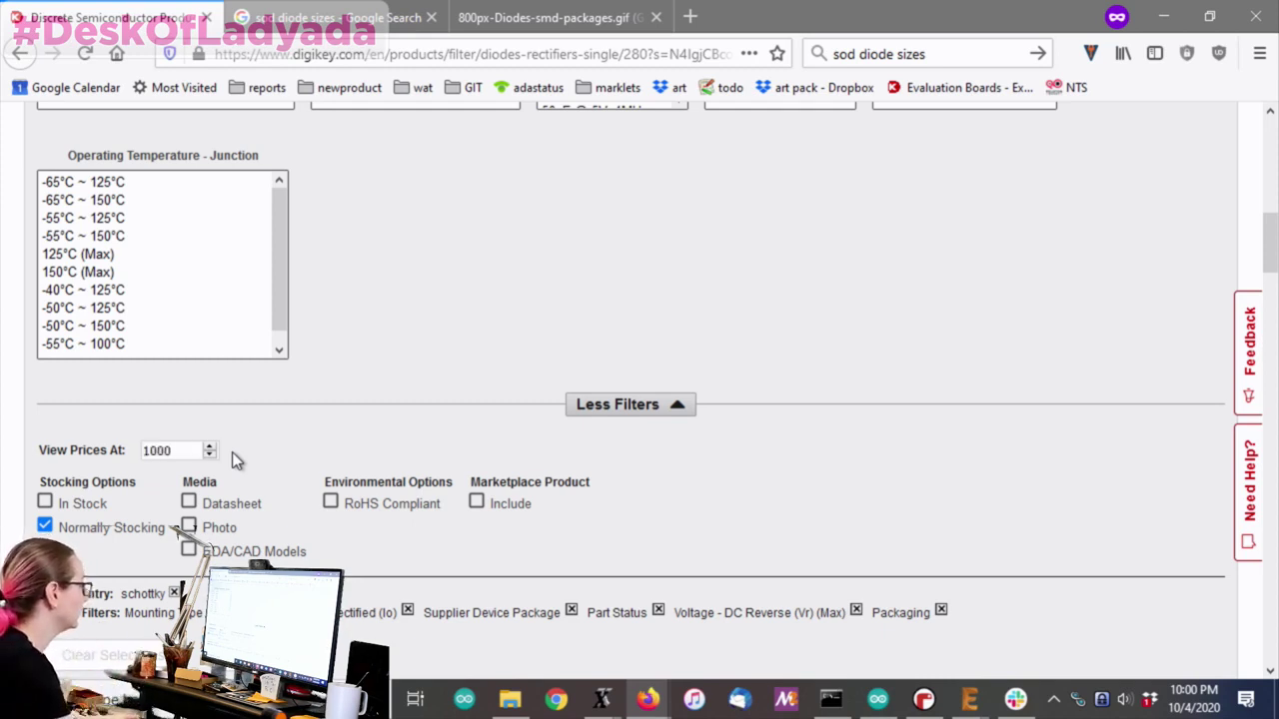
key("BackSpace")
key("BackSpace")
key("BackSpace")
key("BackSpace")
type("5000")
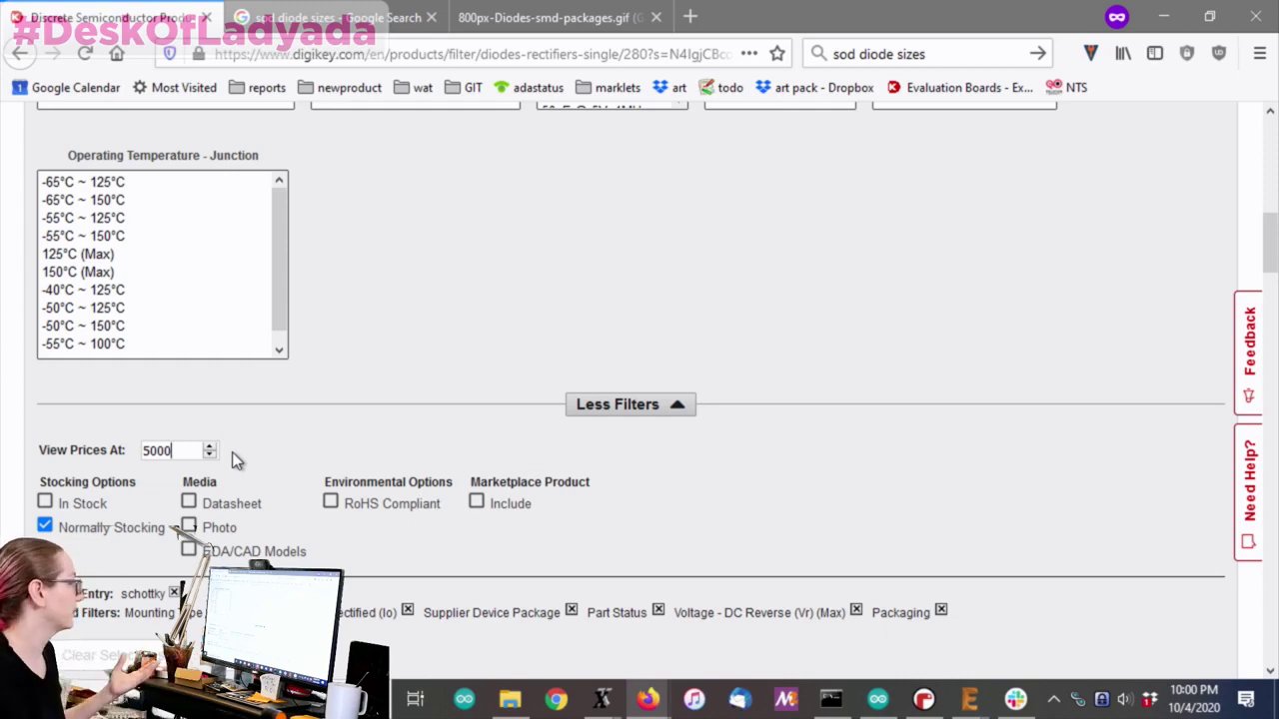
scroll(230, 451, "down", 2)
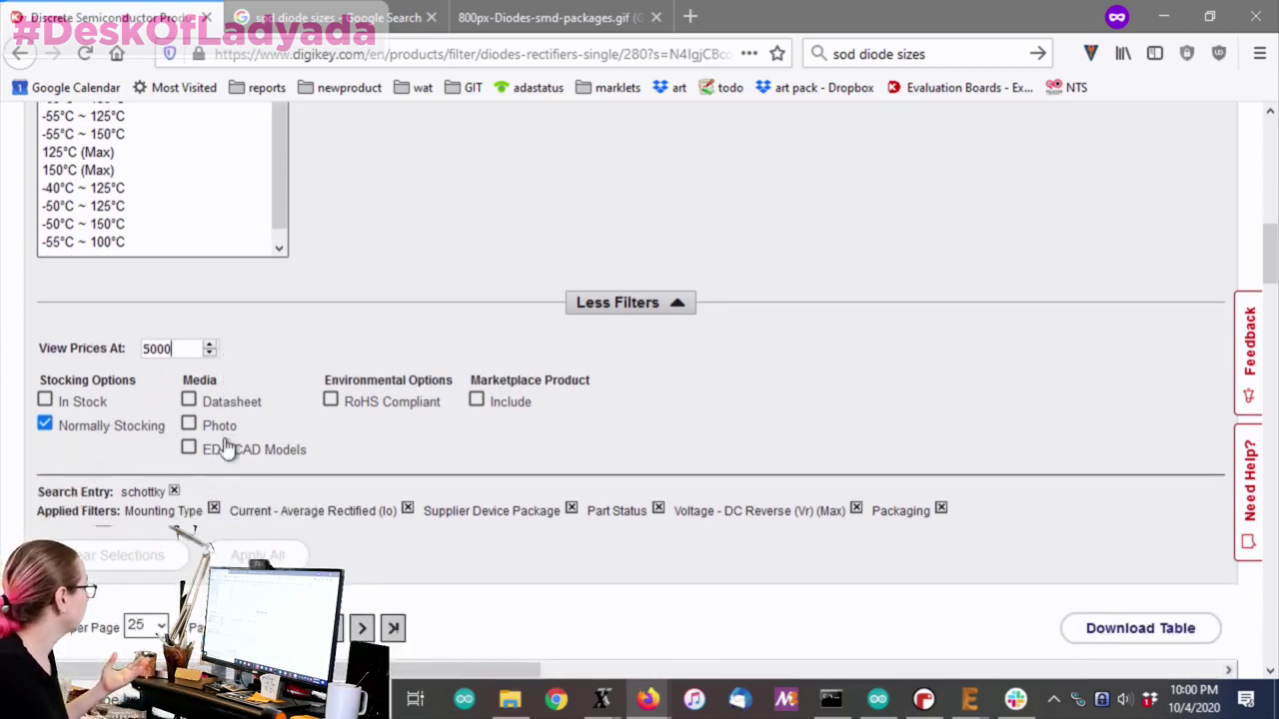
scroll(397, 323, "down", 4)
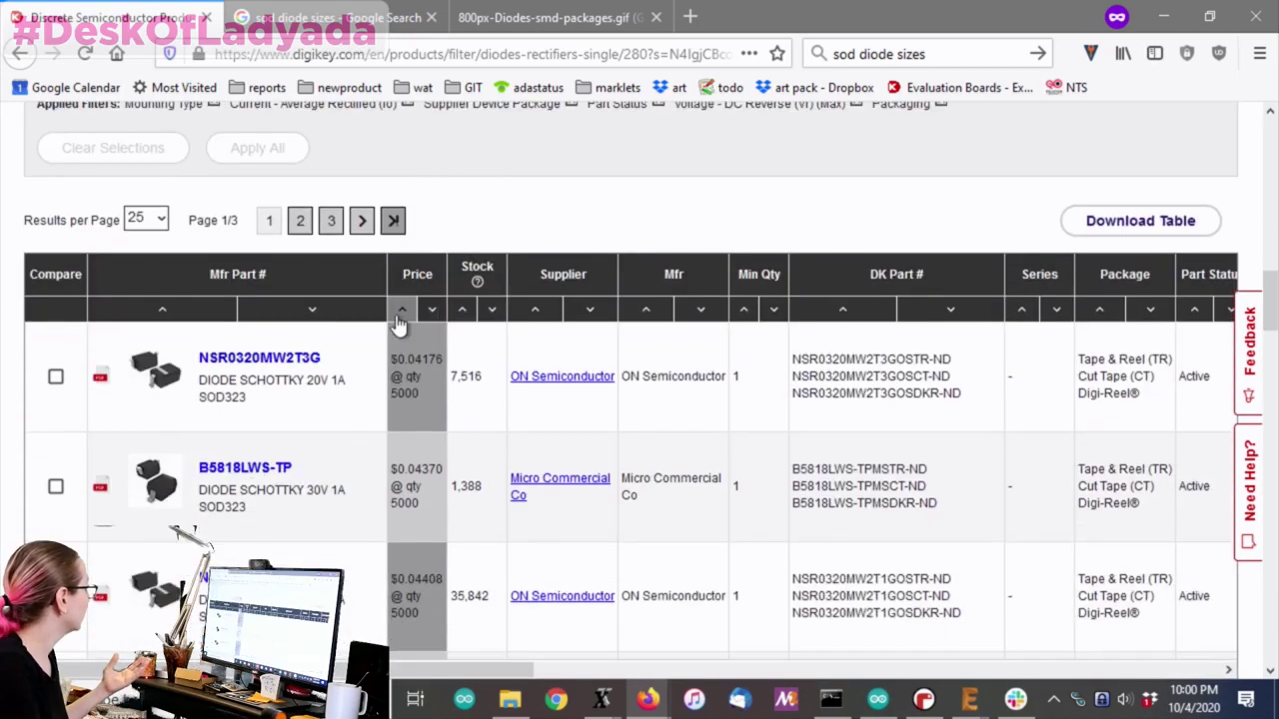
scroll(195, 257, "up", 3)
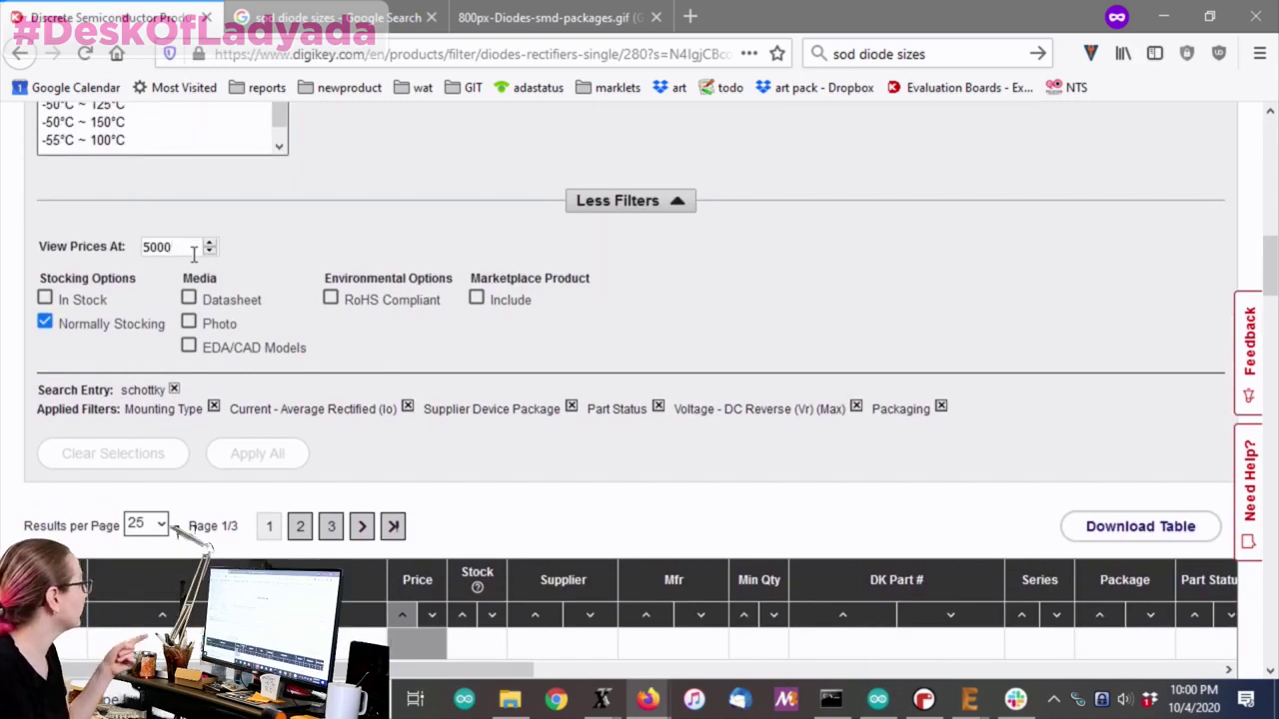
scroll(506, 354, "down", 1)
scroll(507, 354, "down", 4)
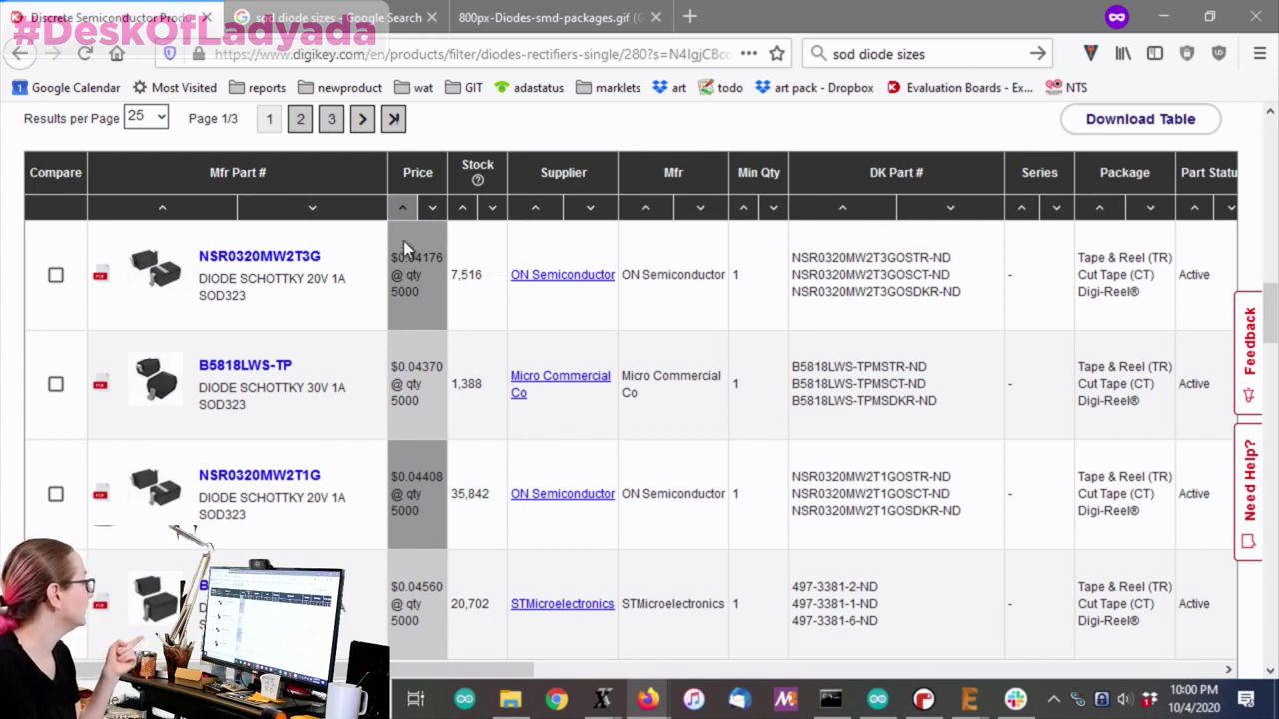
Tick Compare for the NSR0320MW2T1G and NSR0320MW2T3G diodes
left_click_drag(405, 250, 199, 280)
left_click(444, 300)
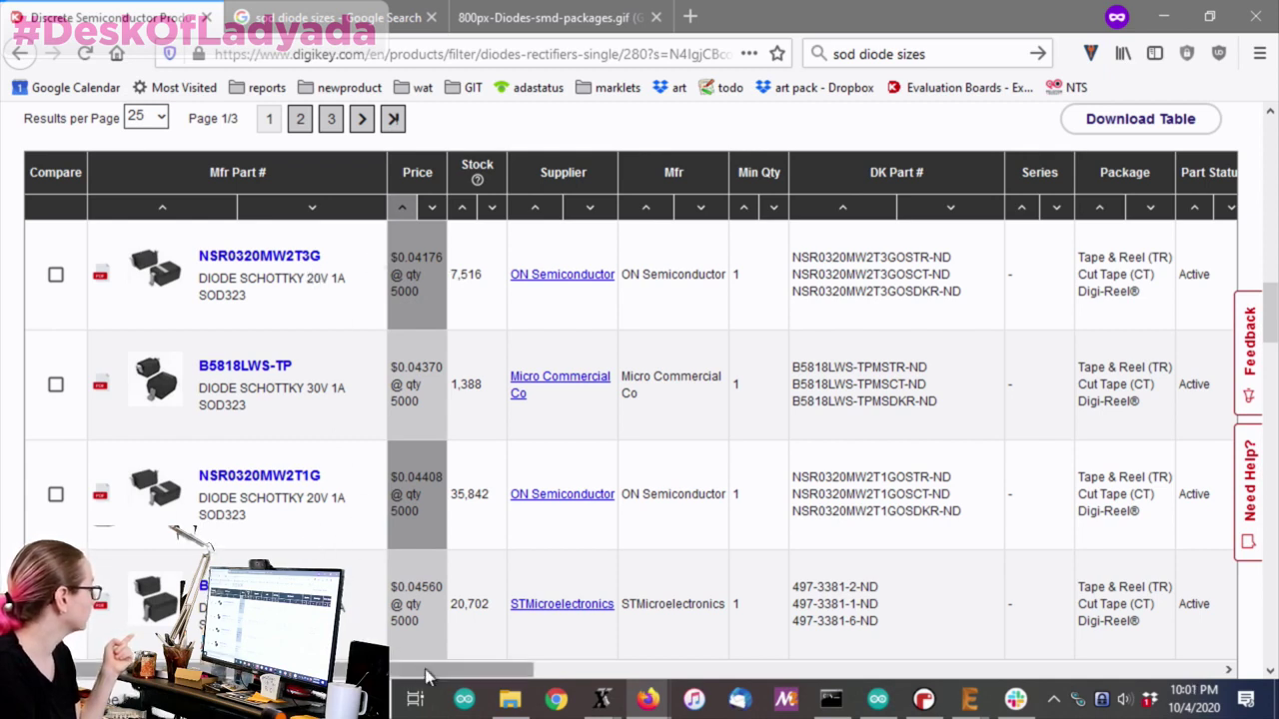
left_click_drag(424, 677, 60, 500)
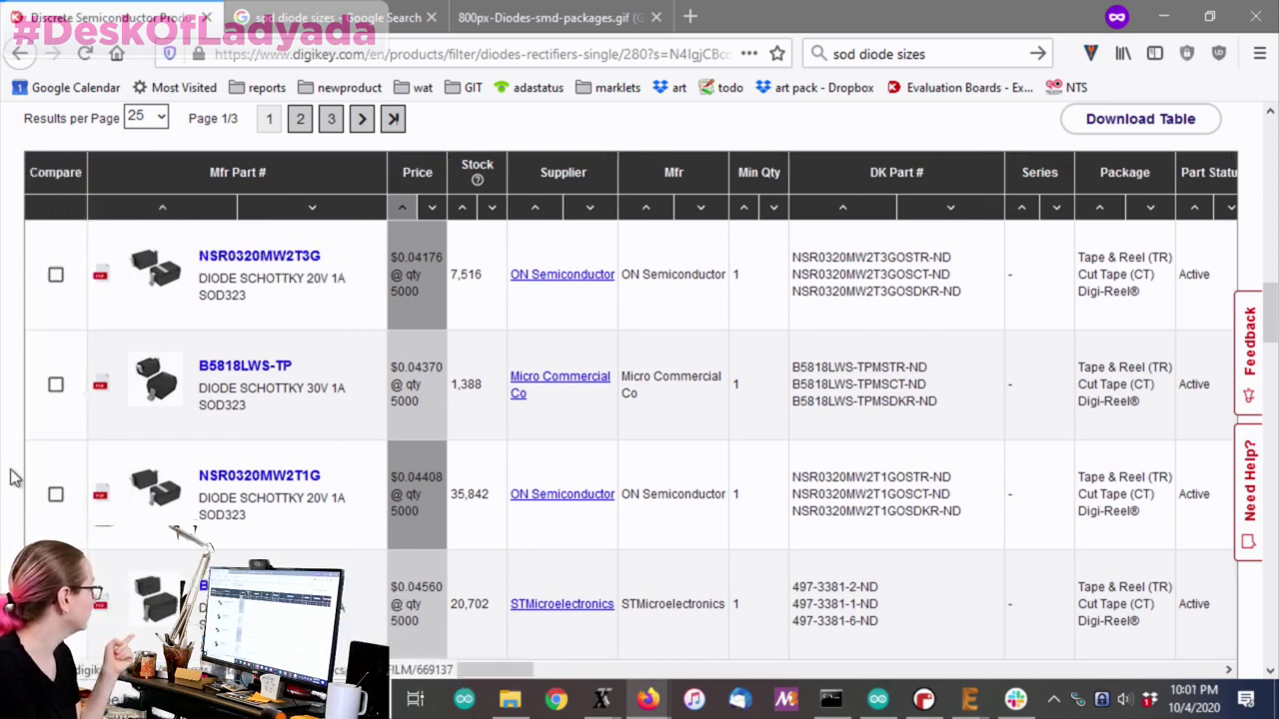
left_click(55, 493)
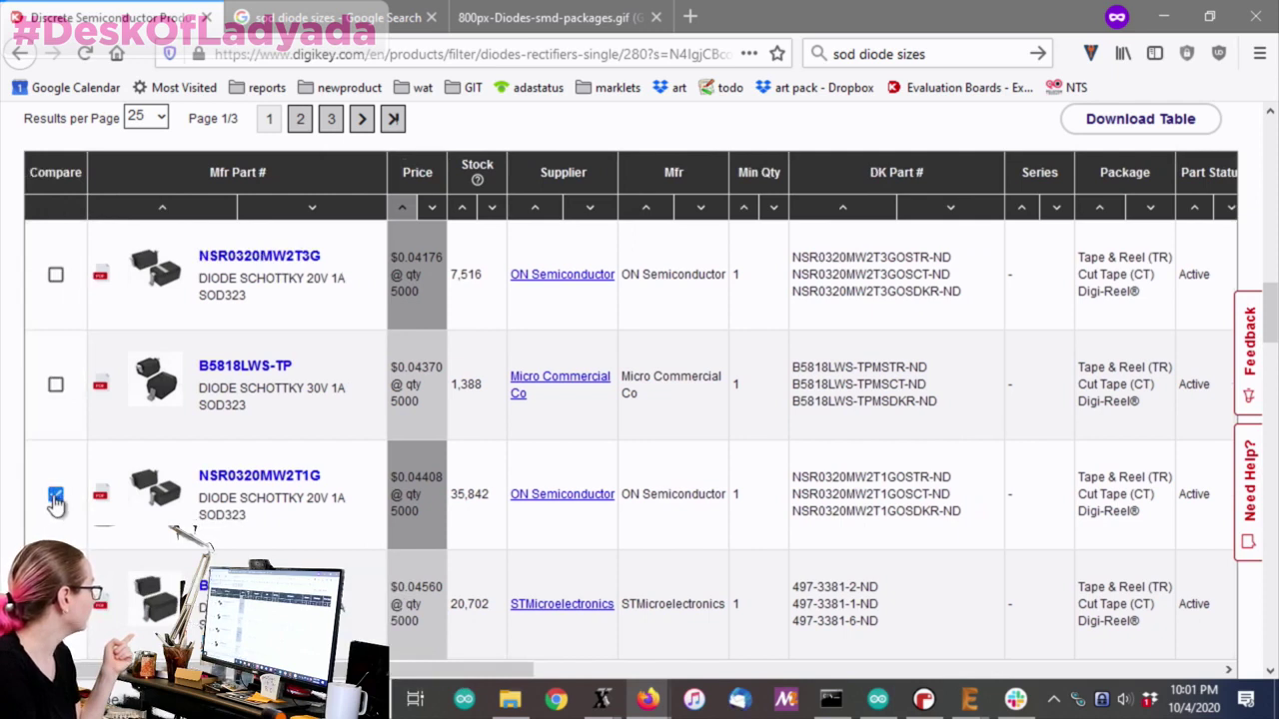
left_click(56, 276)
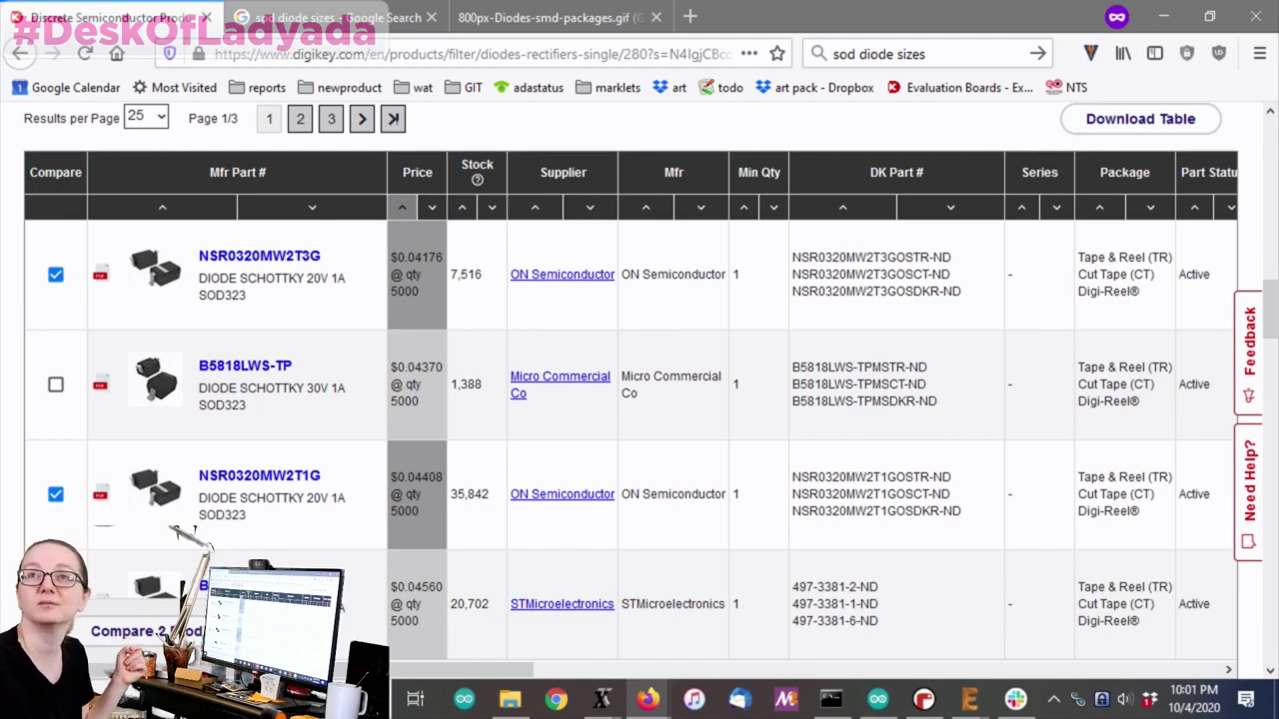
scroll(389, 409, "down", 4)
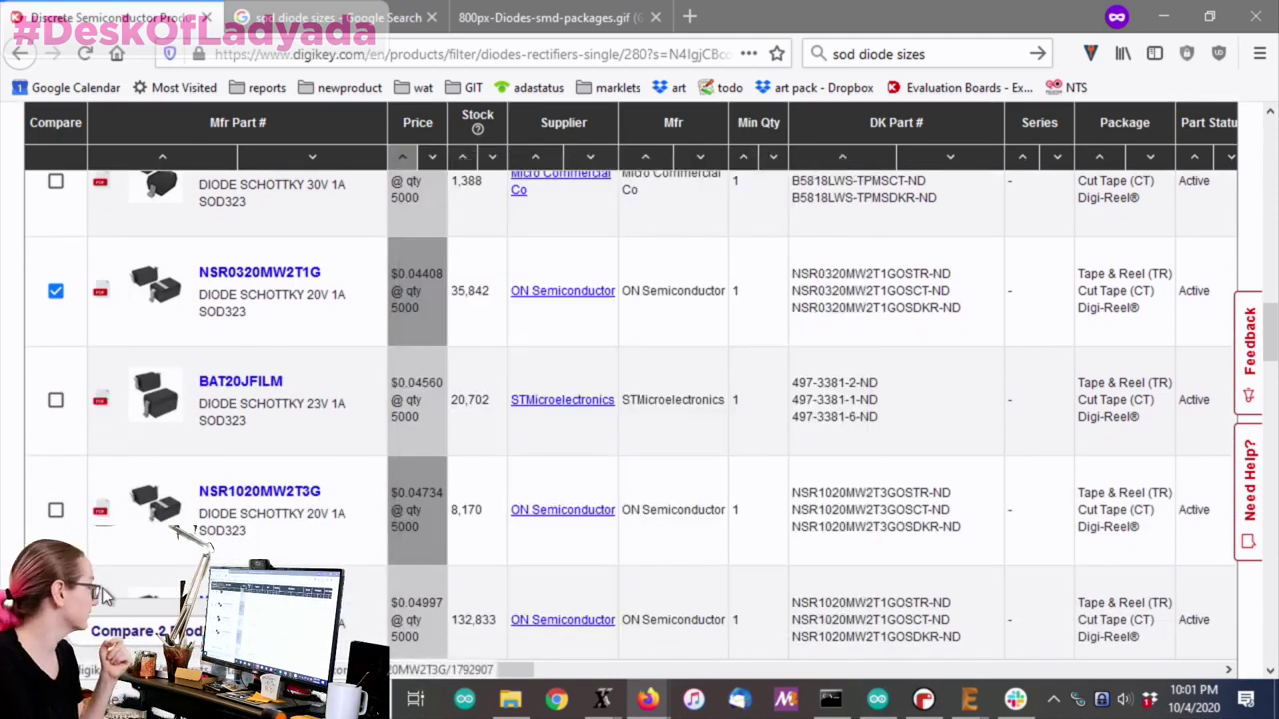
scroll(410, 560, "up", 2)
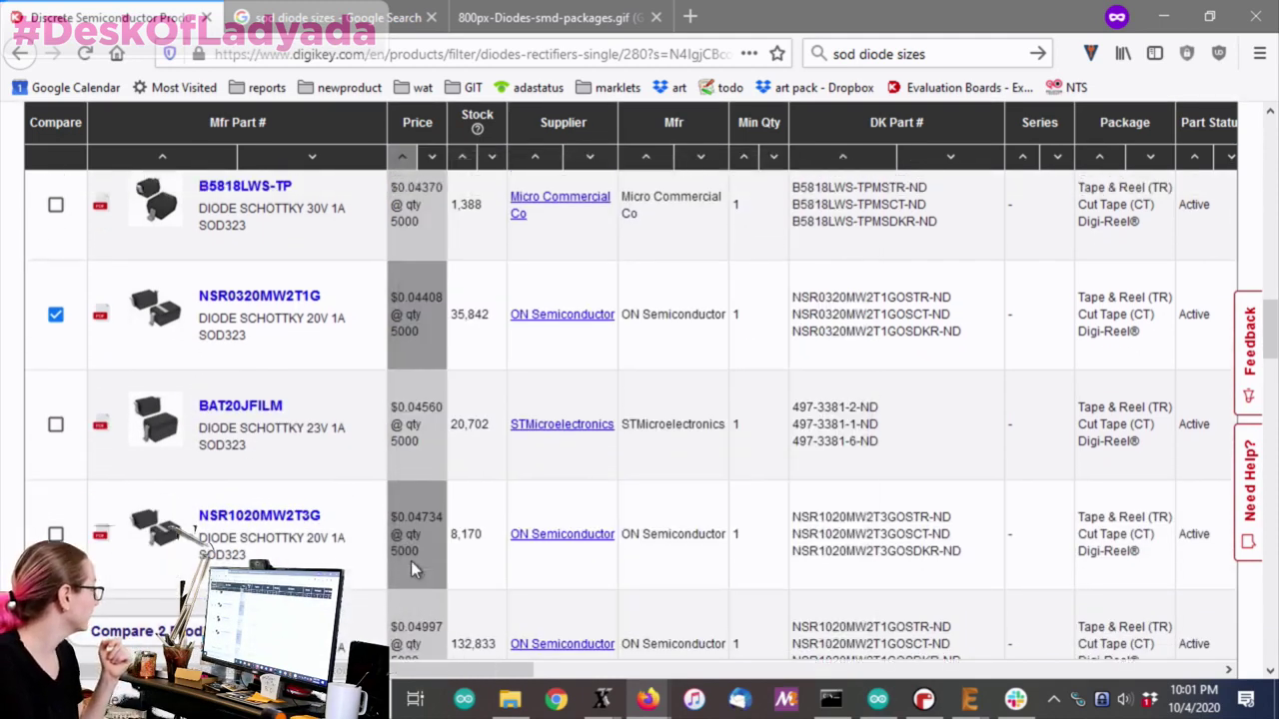
scroll(411, 561, "up", 3)
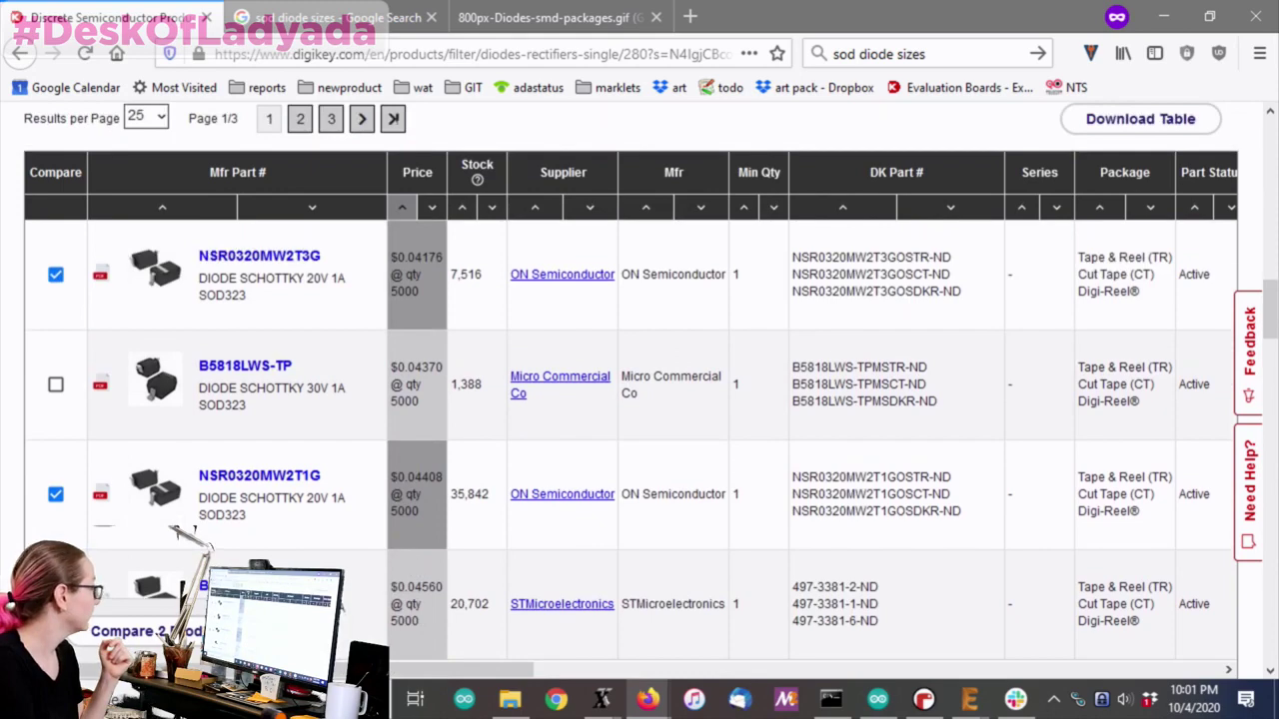
left_click(140, 631)
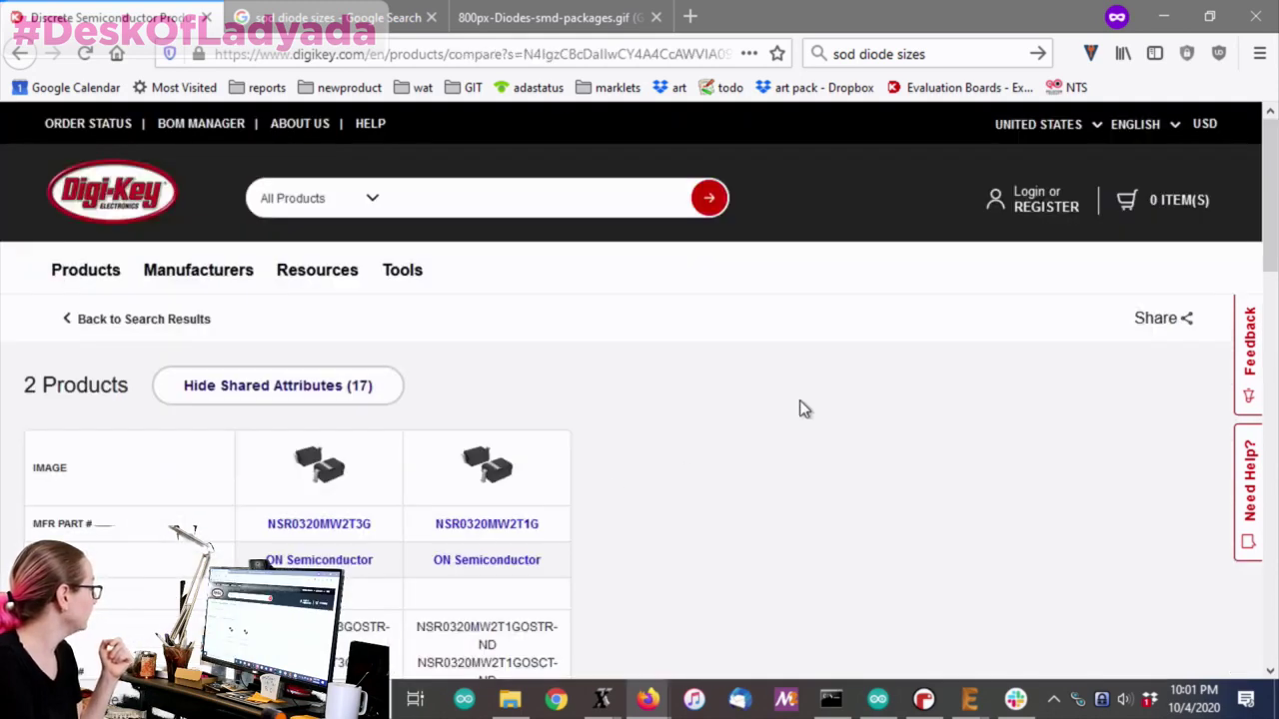
scroll(812, 389, "down", 2)
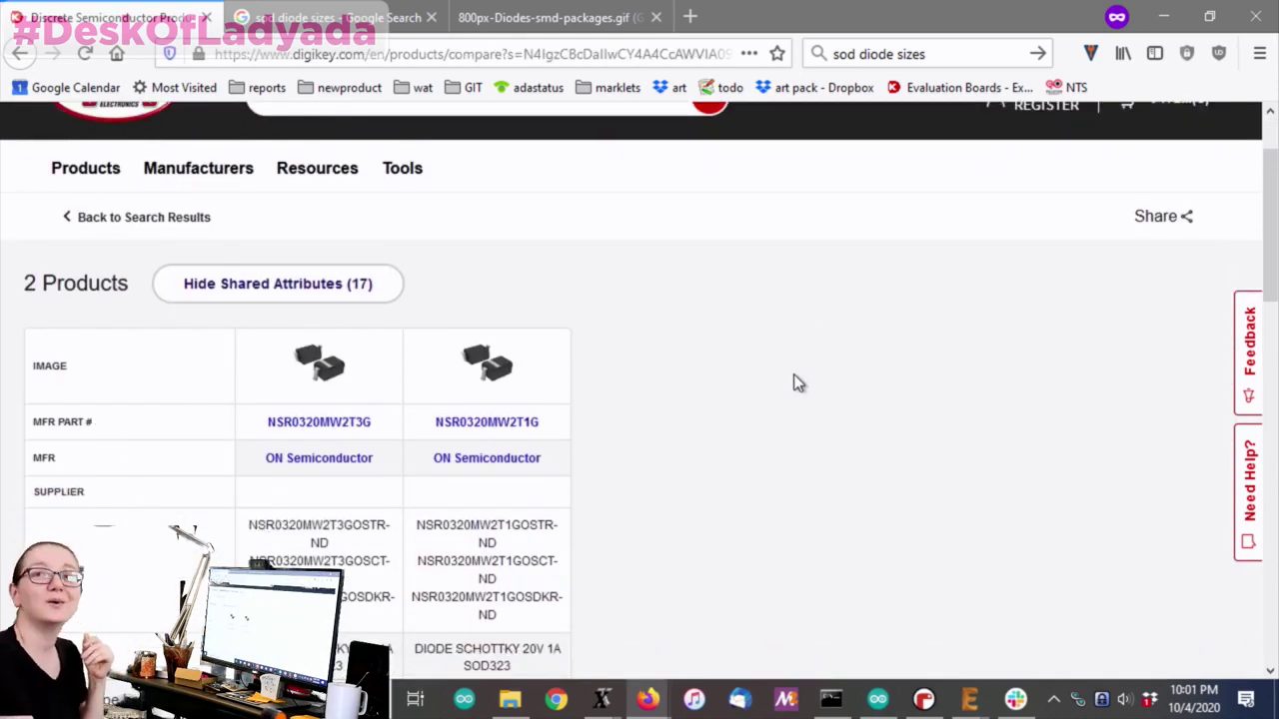
scroll(793, 380, "down", 2)
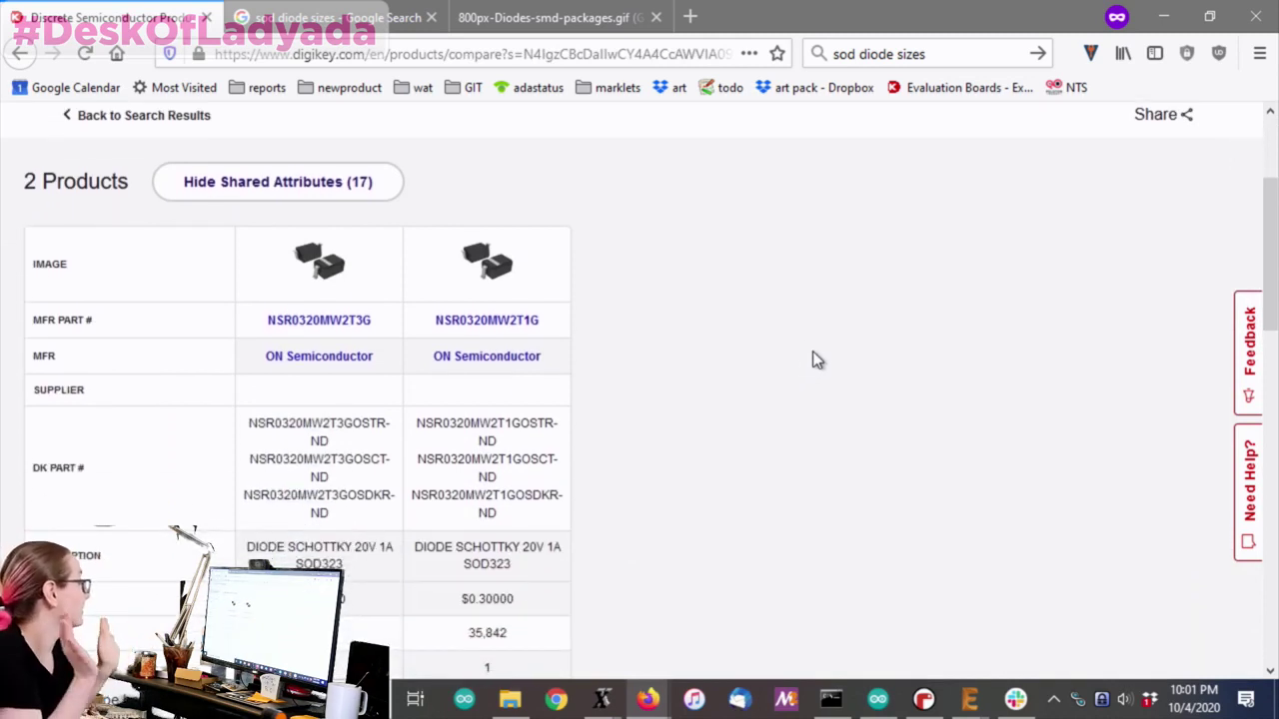
scroll(674, 349, "down", 4)
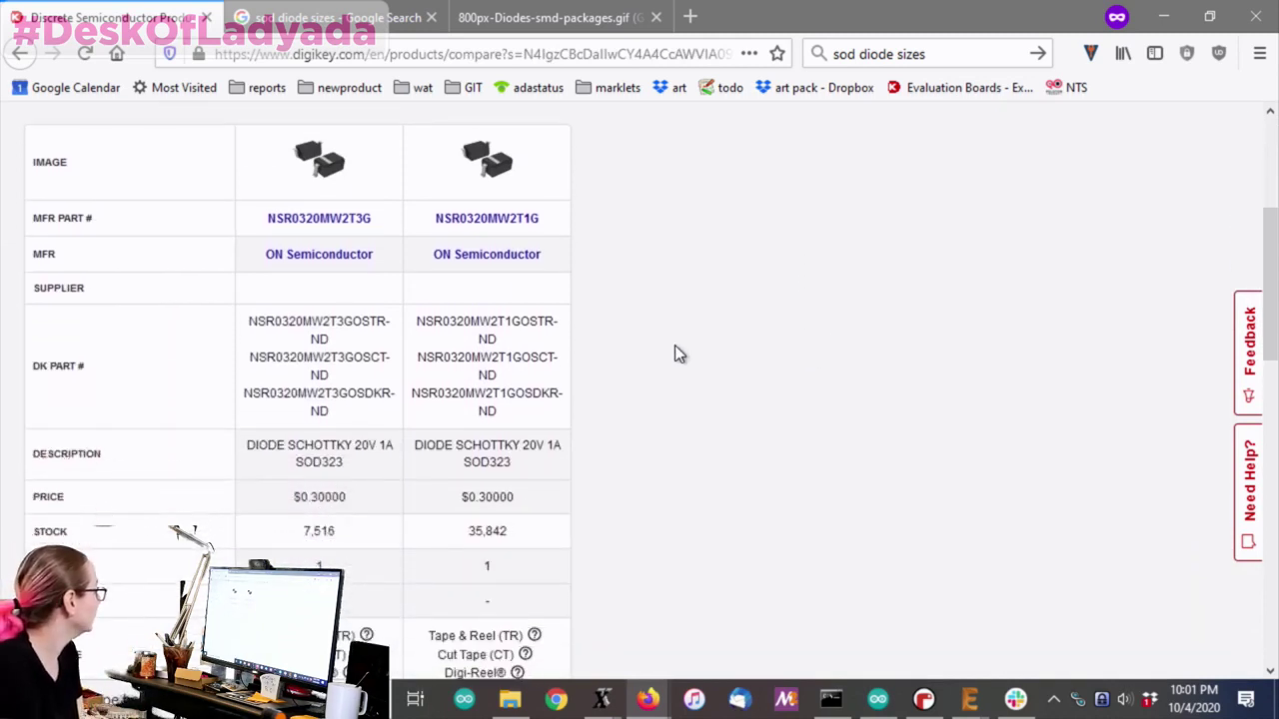
left_click_drag(550, 428, 460, 440)
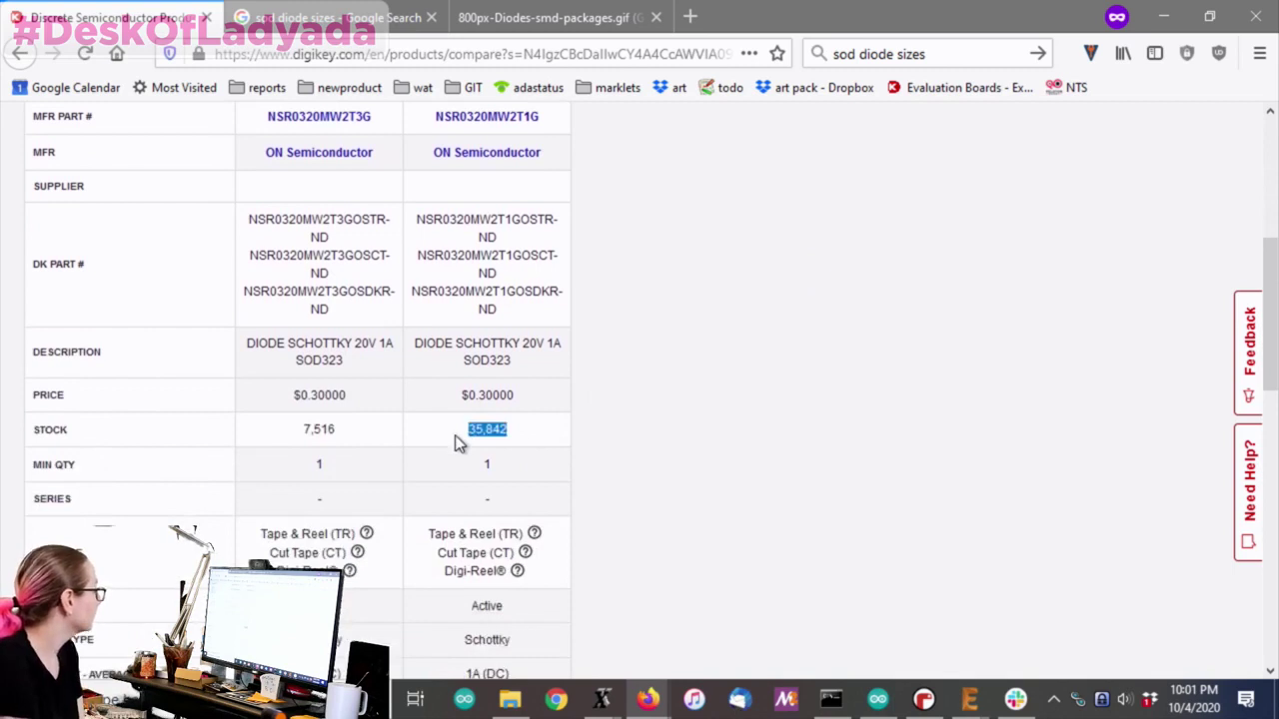
scroll(611, 250, "down", 5)
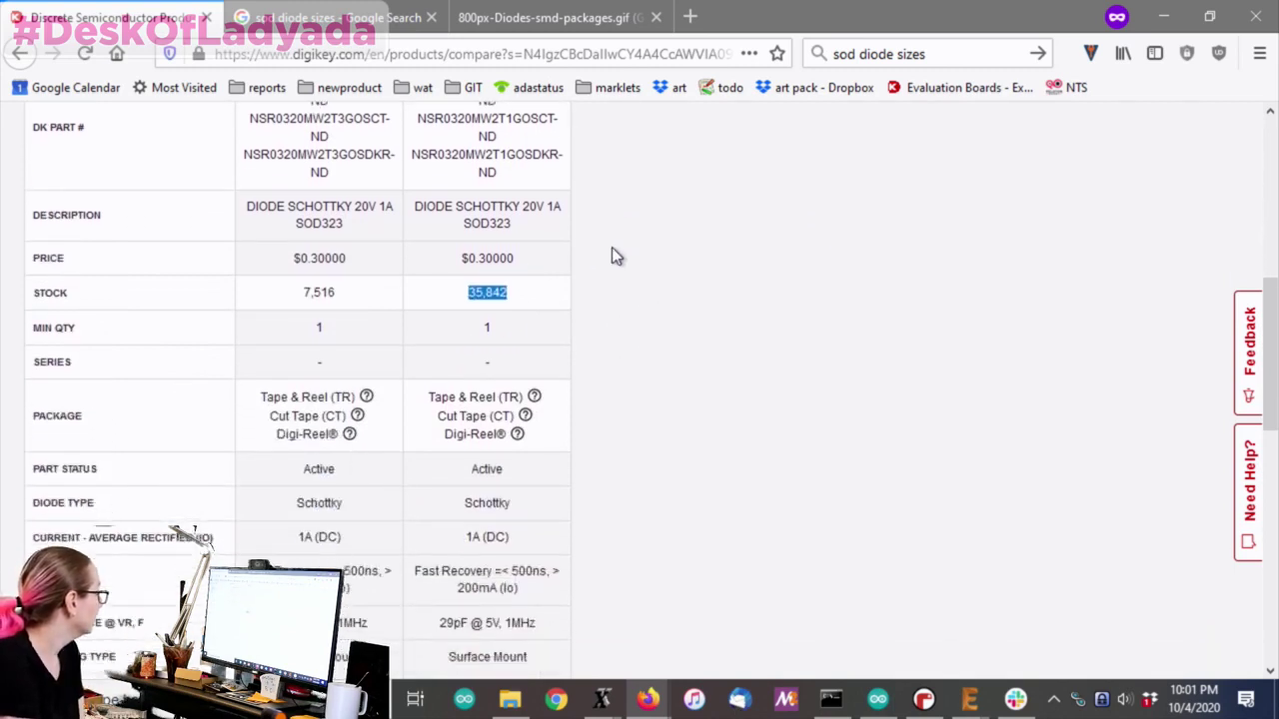
scroll(550, 469, "down", 1)
left_click_drag(539, 454, 431, 475)
left_click_drag(538, 521, 440, 521)
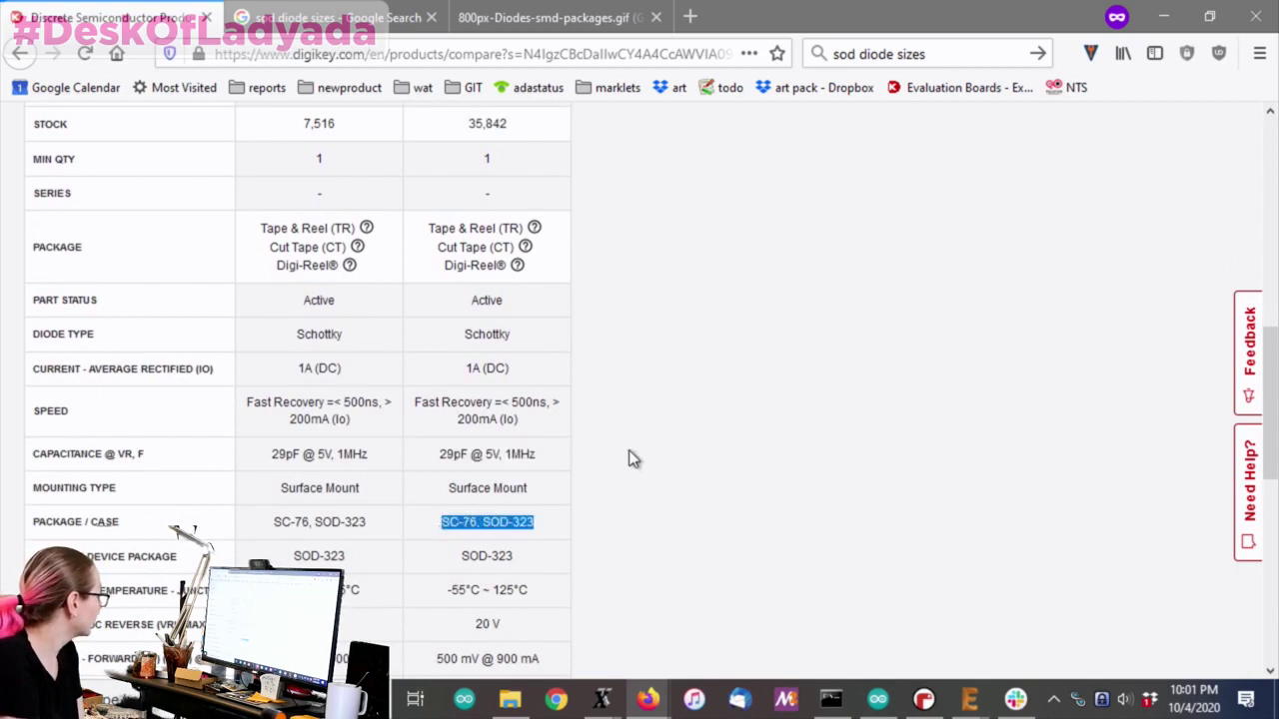
scroll(629, 456, "down", 3)
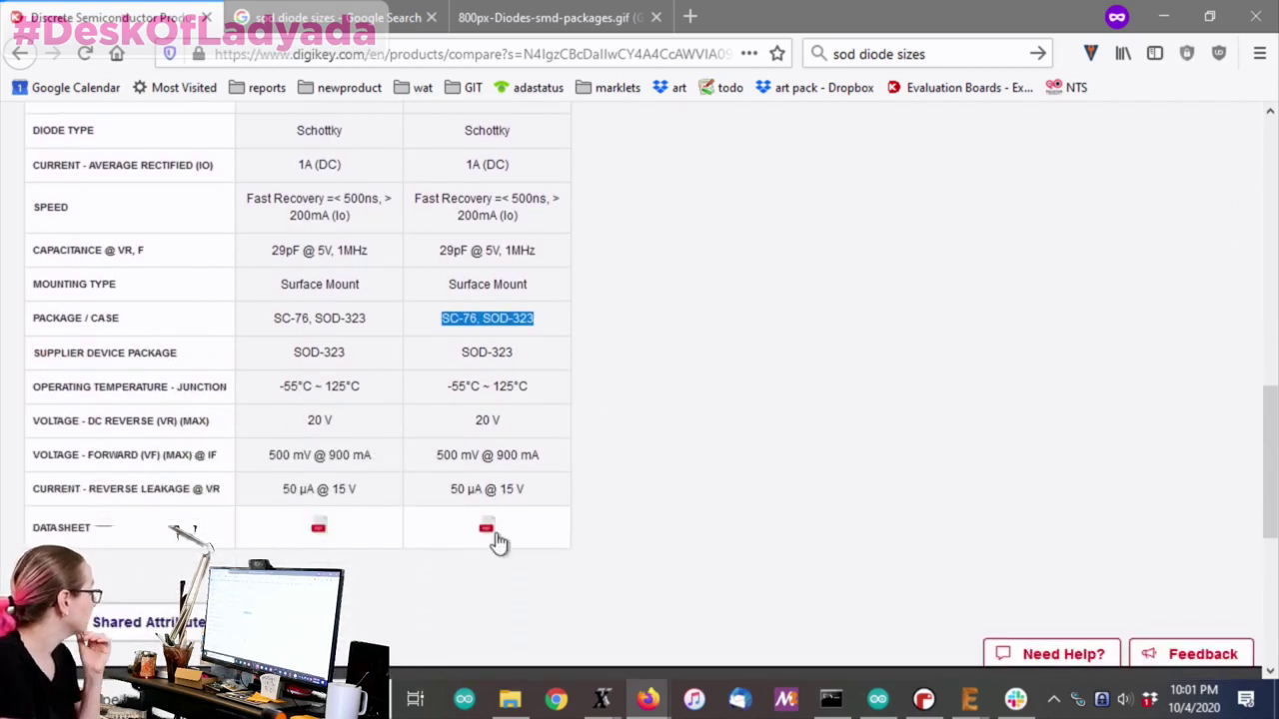
scroll(635, 513, "up", 4)
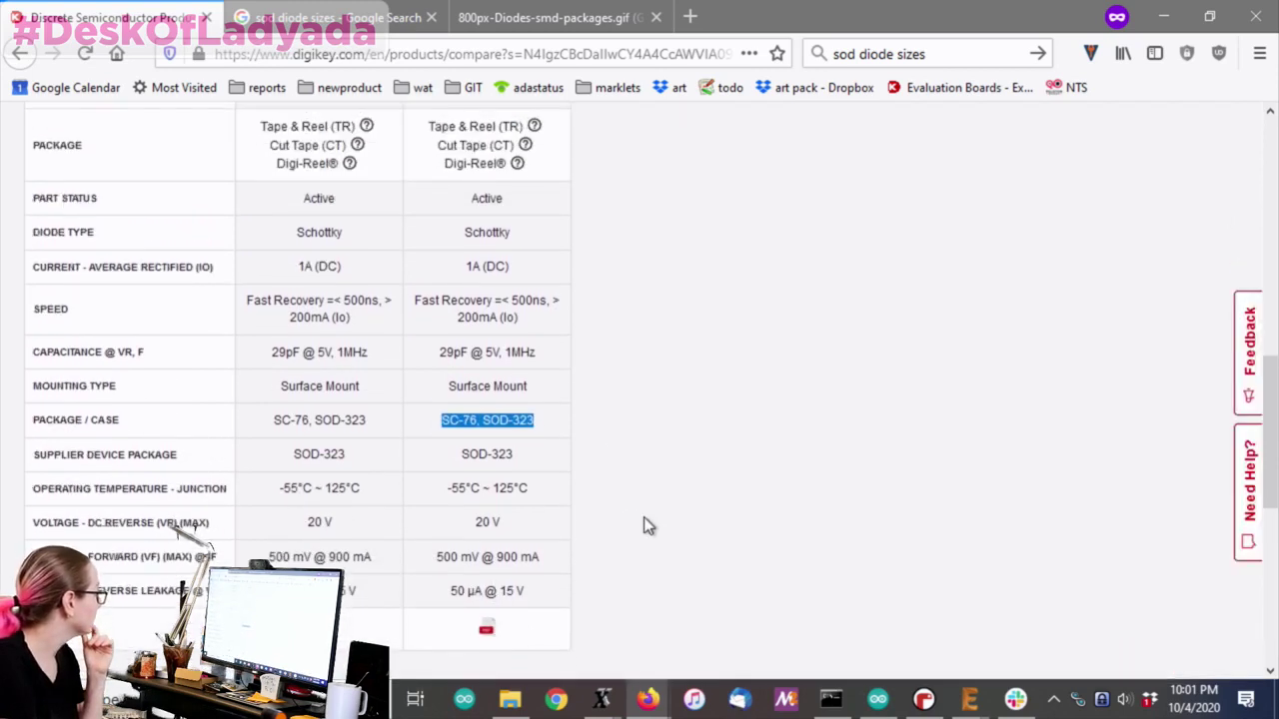
scroll(655, 526, "up", 1)
scroll(656, 527, "up", 5)
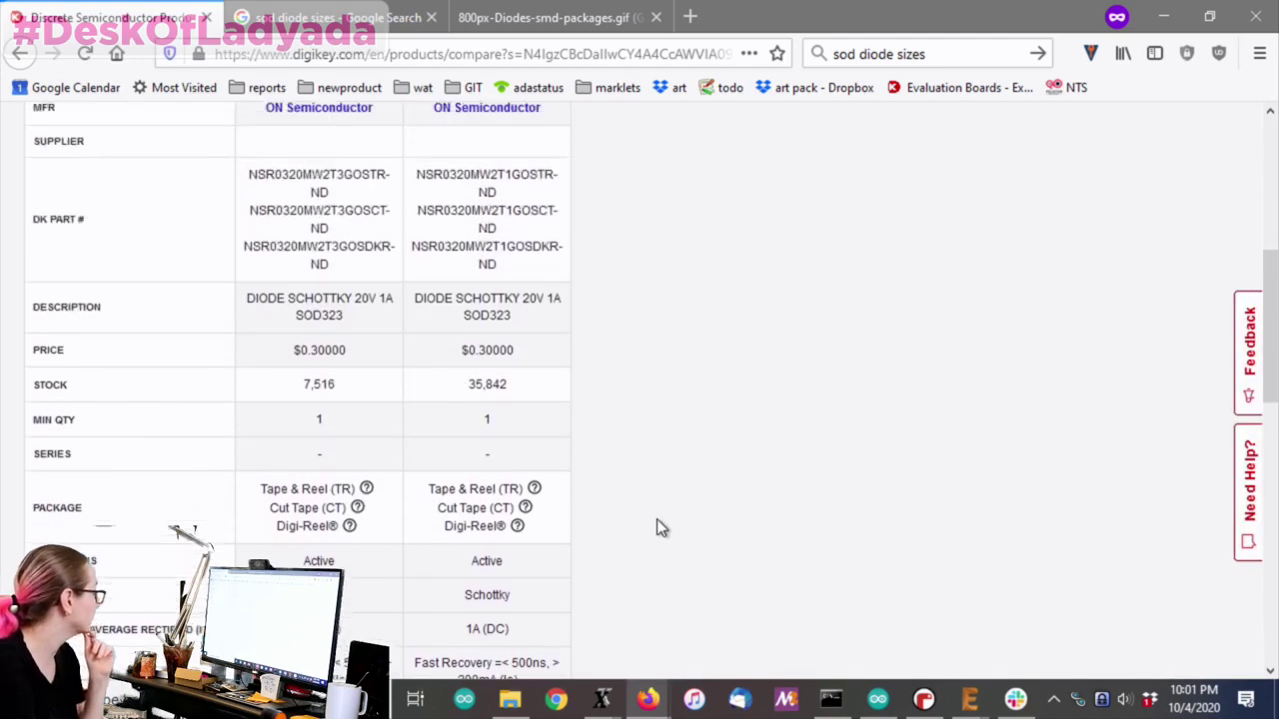
scroll(657, 528, "up", 2)
scroll(543, 386, "down", 4)
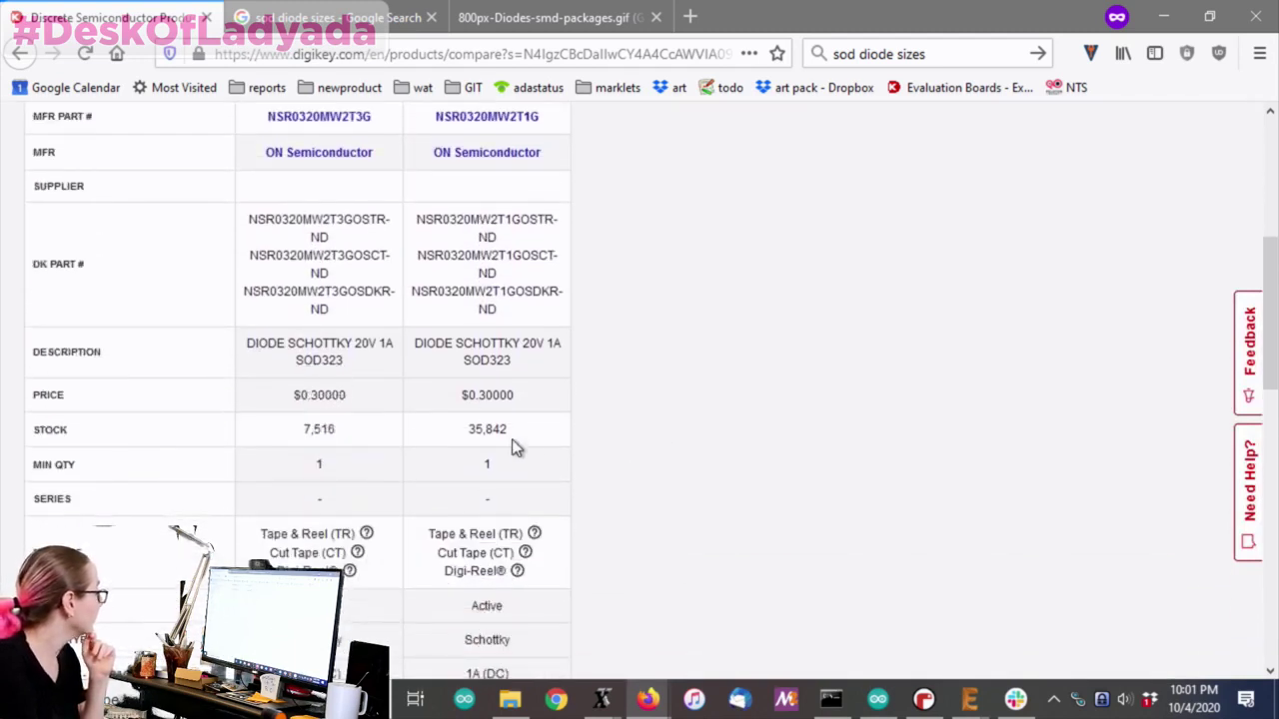
left_click_drag(513, 432, 447, 449)
scroll(667, 445, "up", 3)
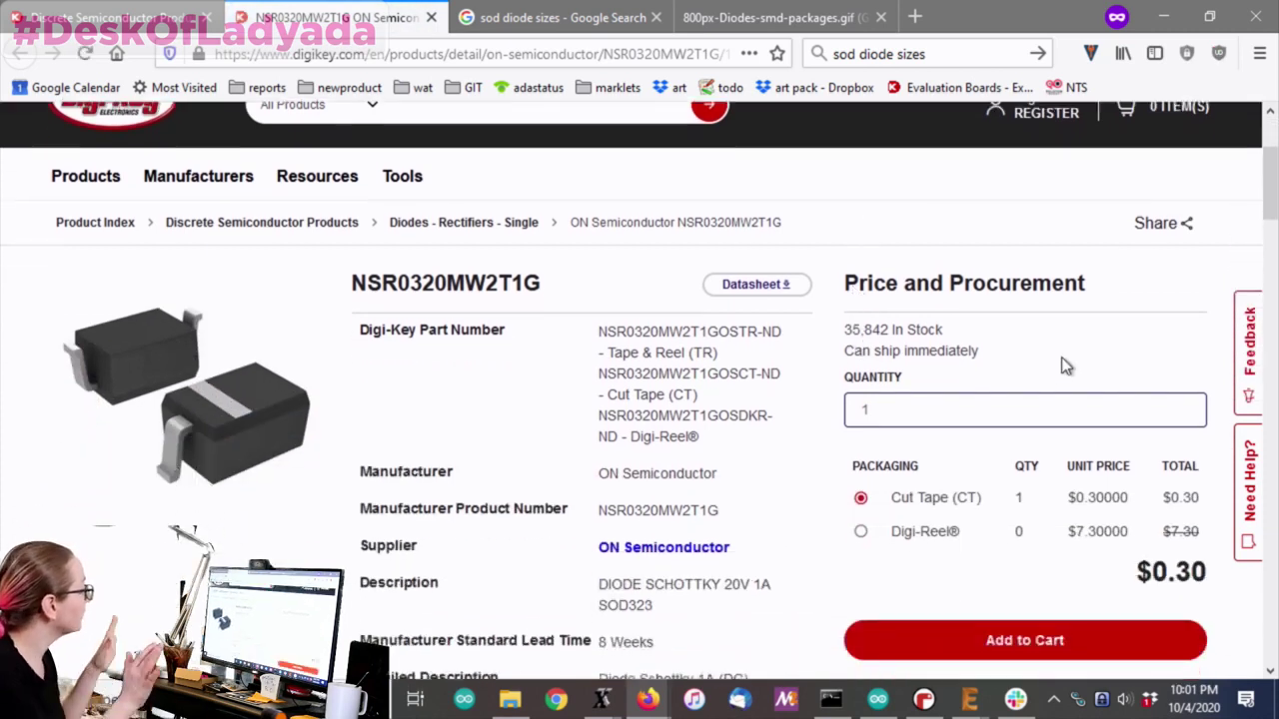
Set the NSR0320MW2T1G order quantity to 100
left_click(917, 411)
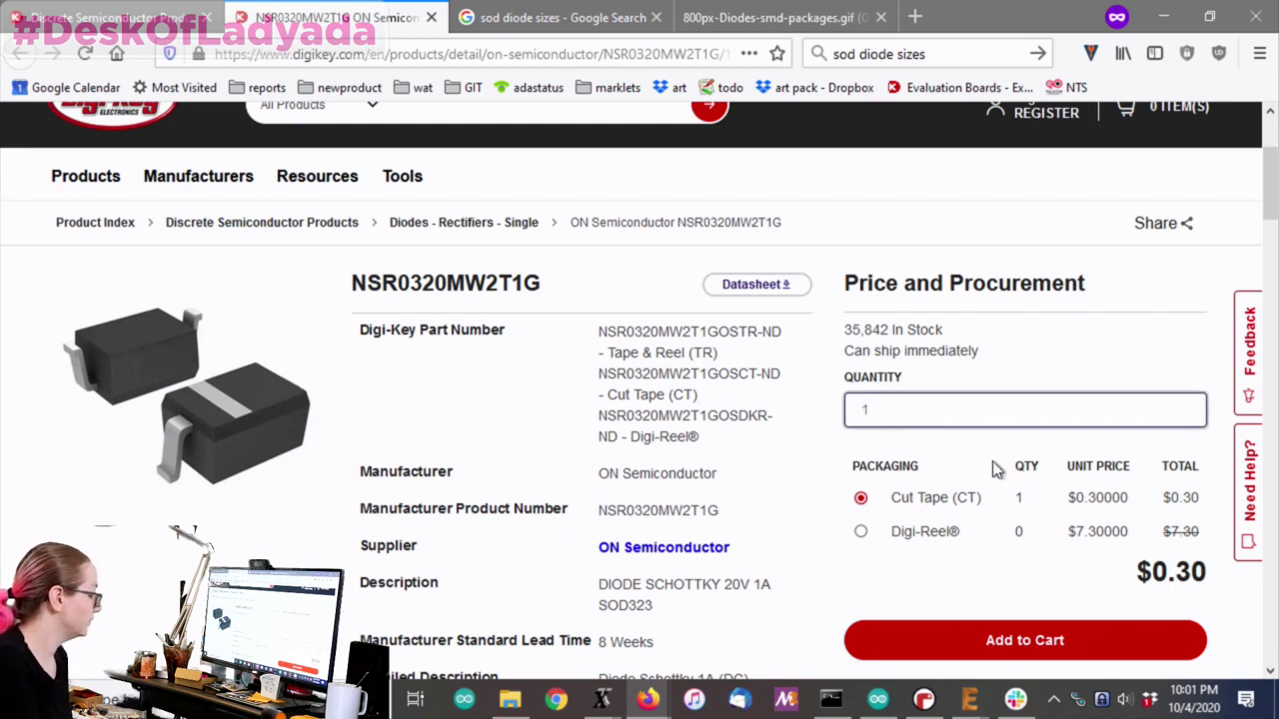
type("0000")
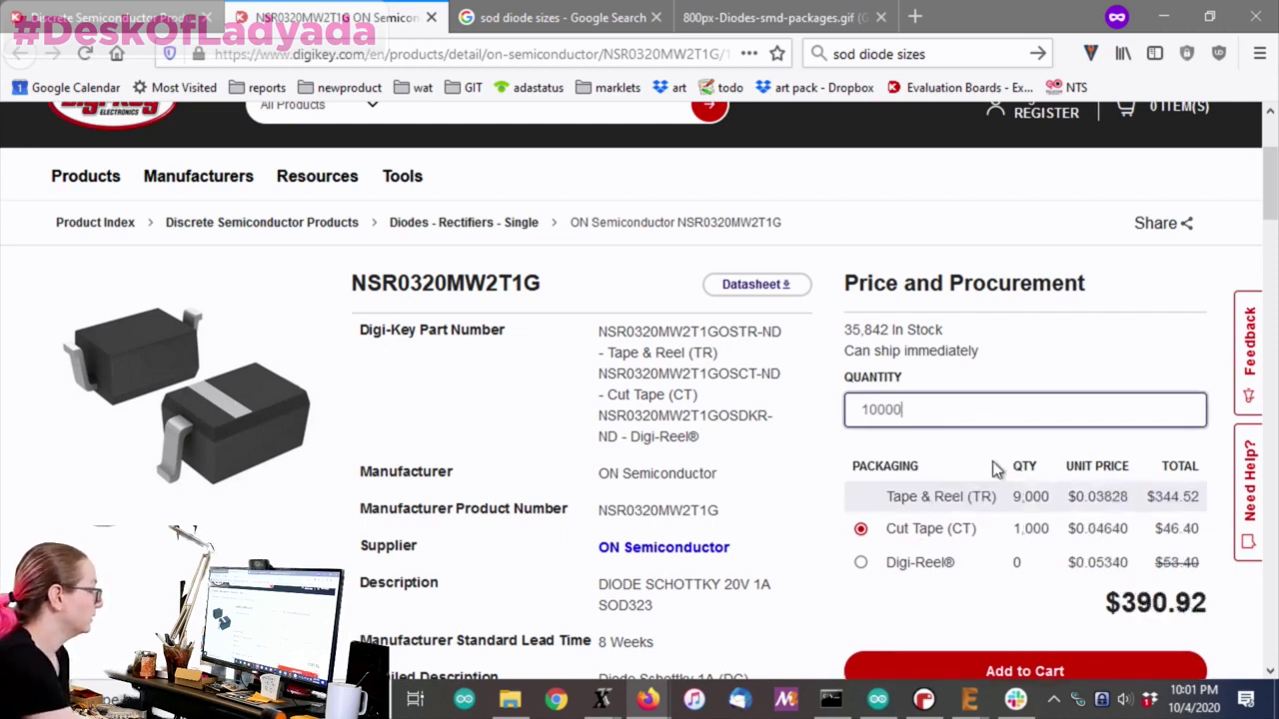
key("BackSpace")
key("BackSpace")
key("BackSpace")
key("BackSpace")
key("BackSpace")
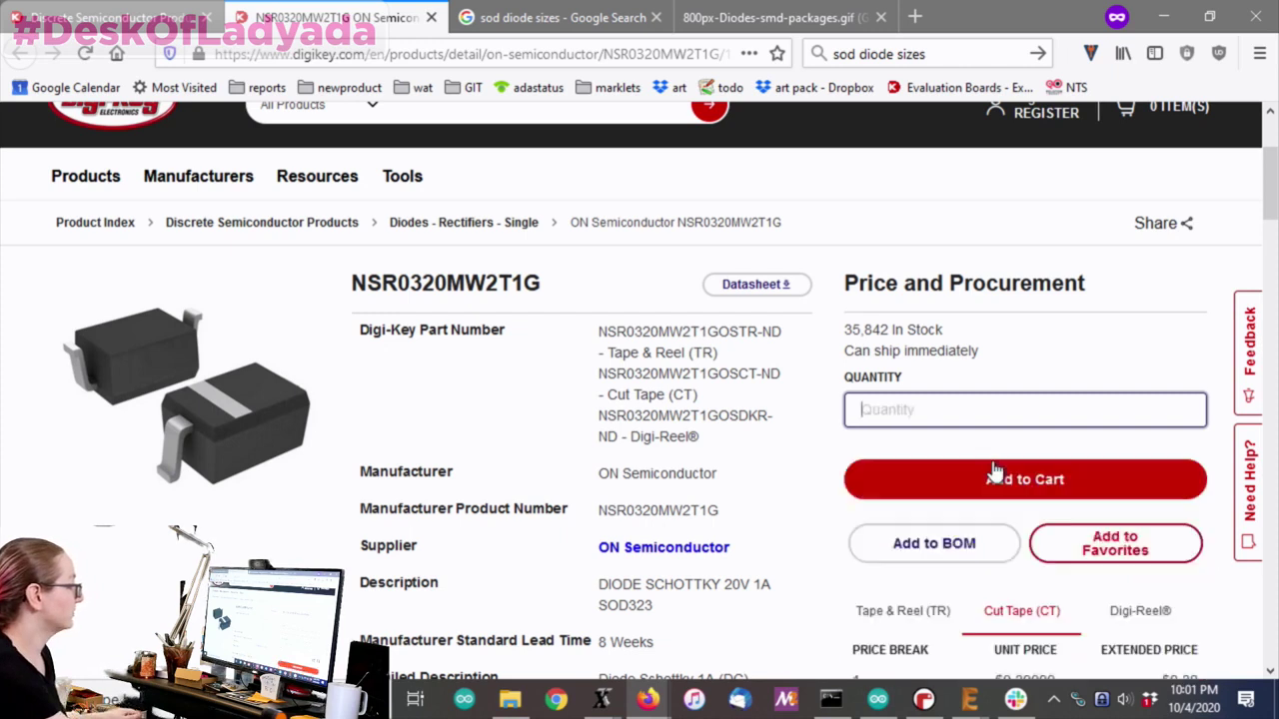
type("3000")
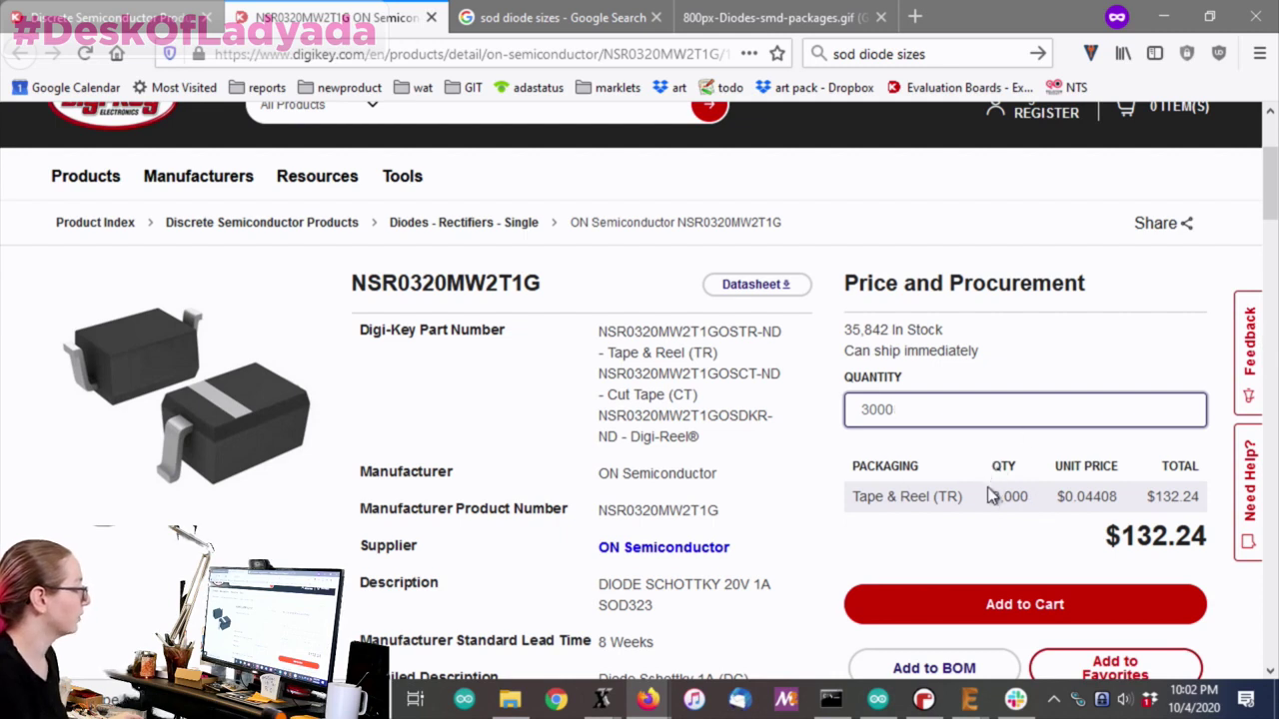
left_click_drag(916, 408, 823, 403)
type("100")
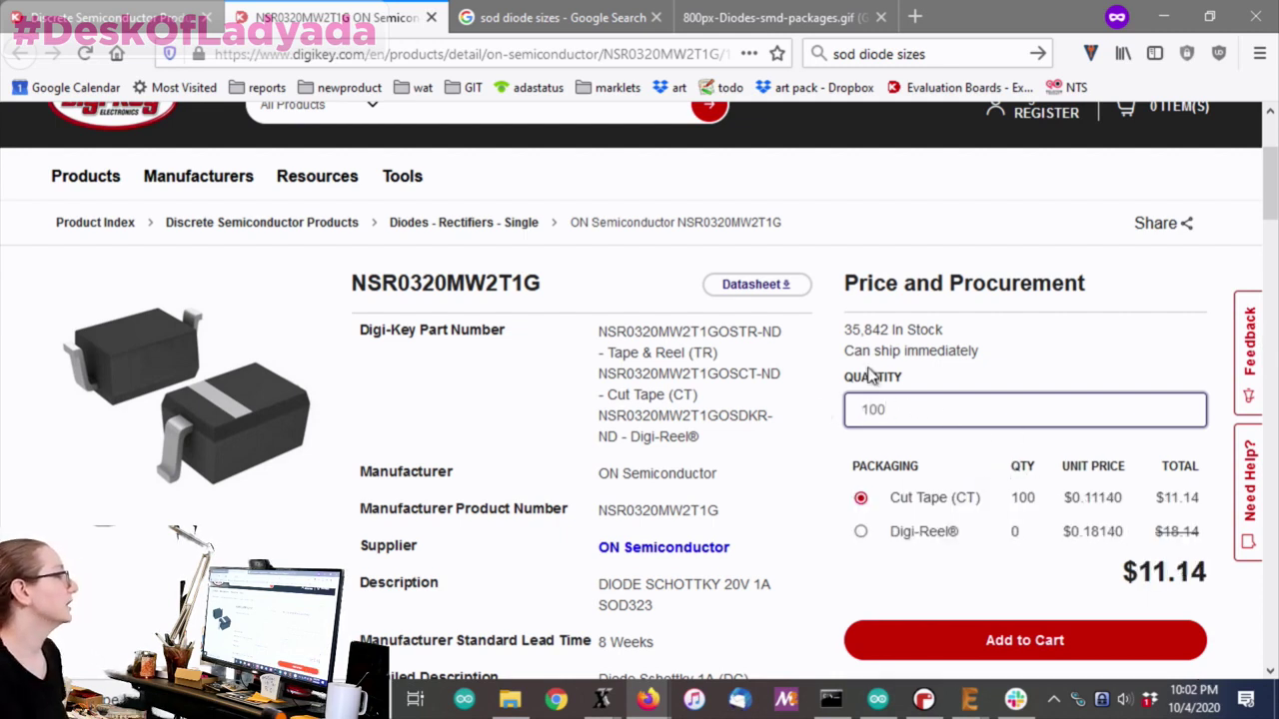
Compare Digi-Reel against Cut Tape pricing, leaving Cut Tape selected at $11.14
left_click(862, 533)
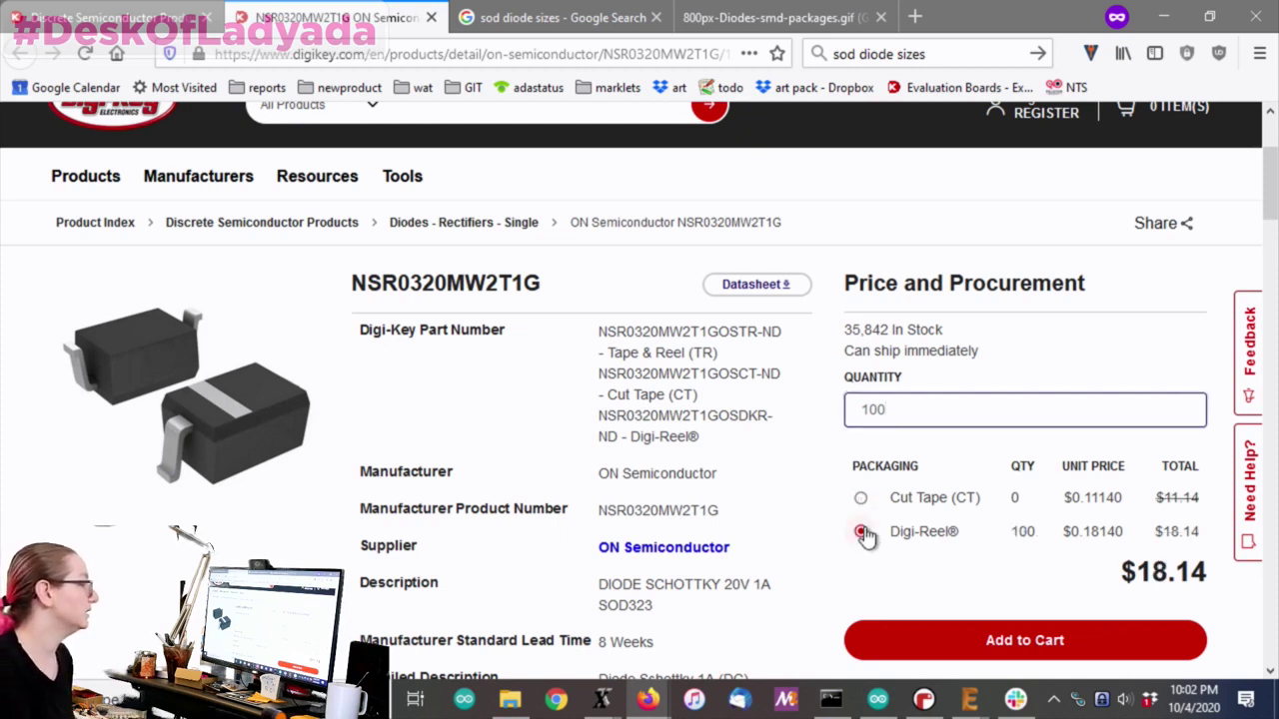
left_click(860, 498)
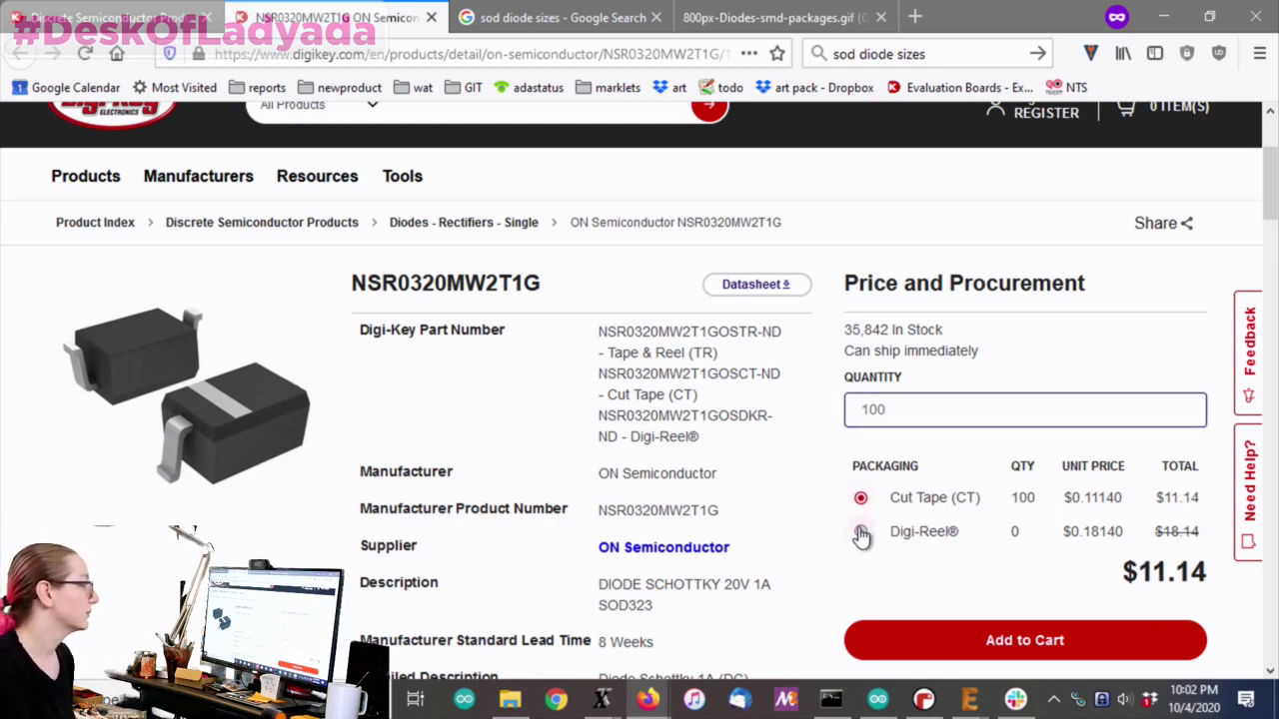
left_click(861, 534)
left_click(863, 501)
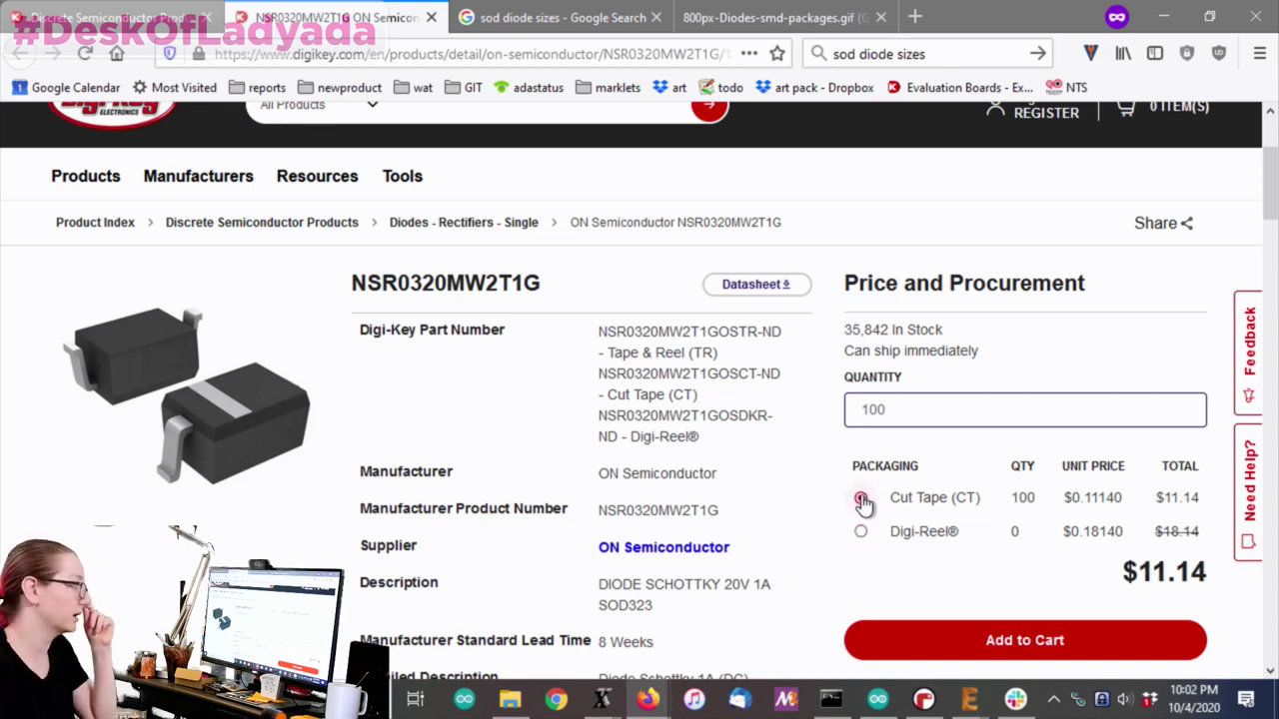
Raise the quantity to 10000 and review the 9,000 Tape & Reel split
left_click(892, 409)
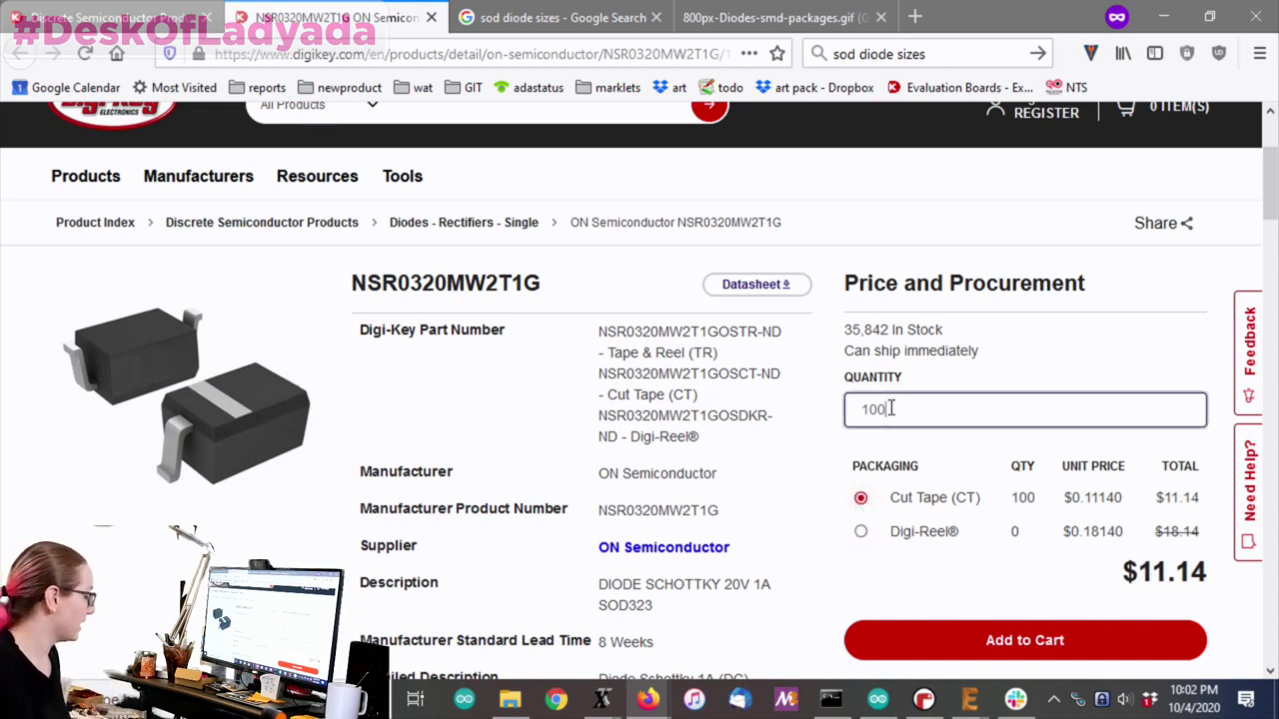
type("00")
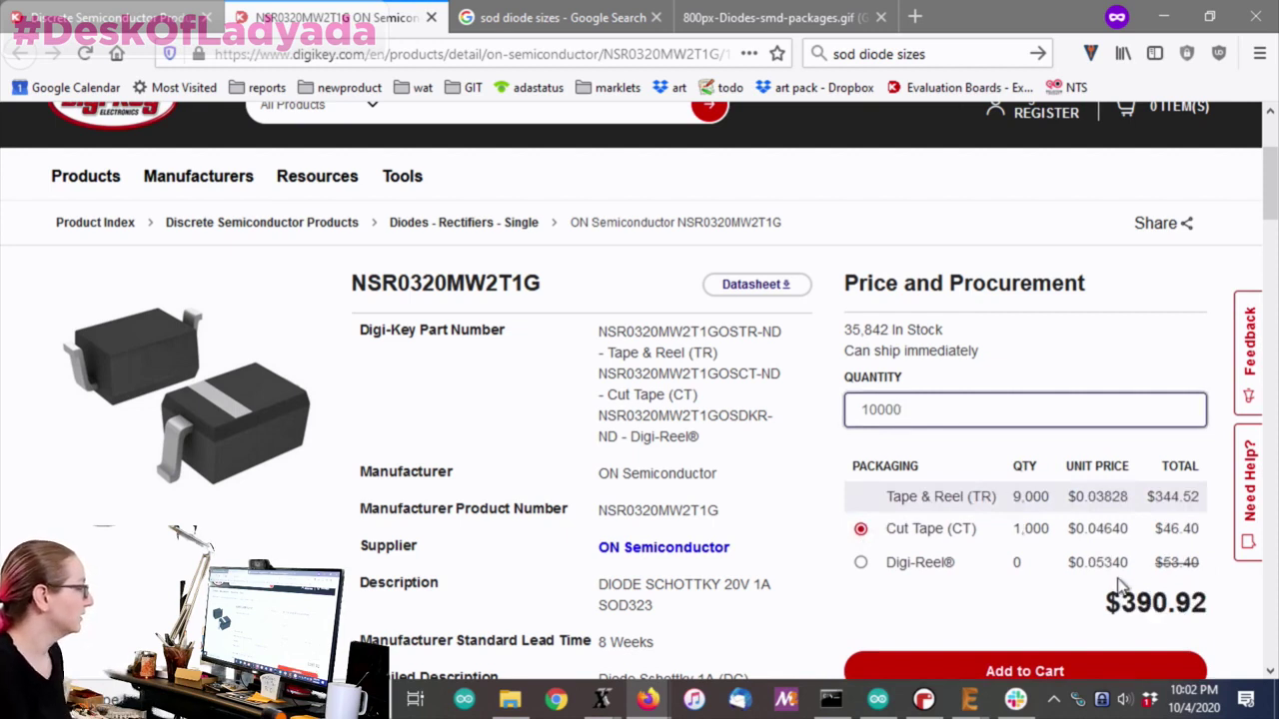
left_click_drag(883, 496, 1058, 502)
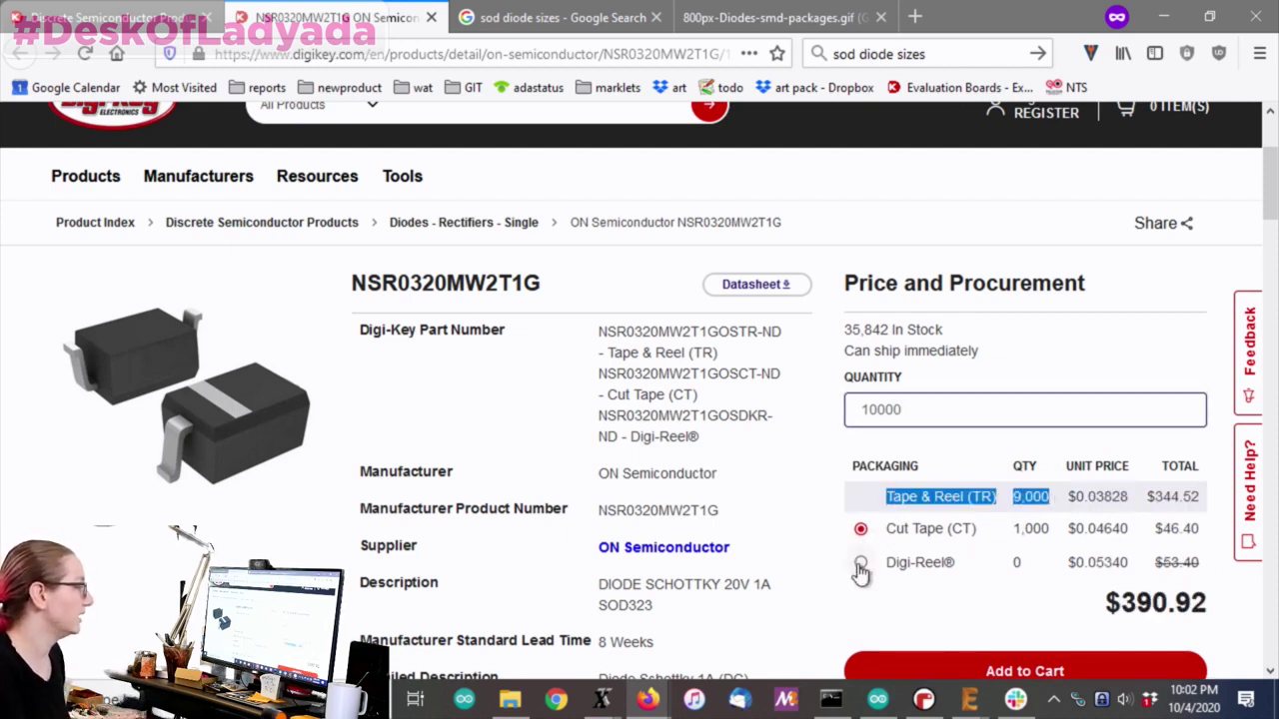
left_click_drag(883, 537, 1097, 529)
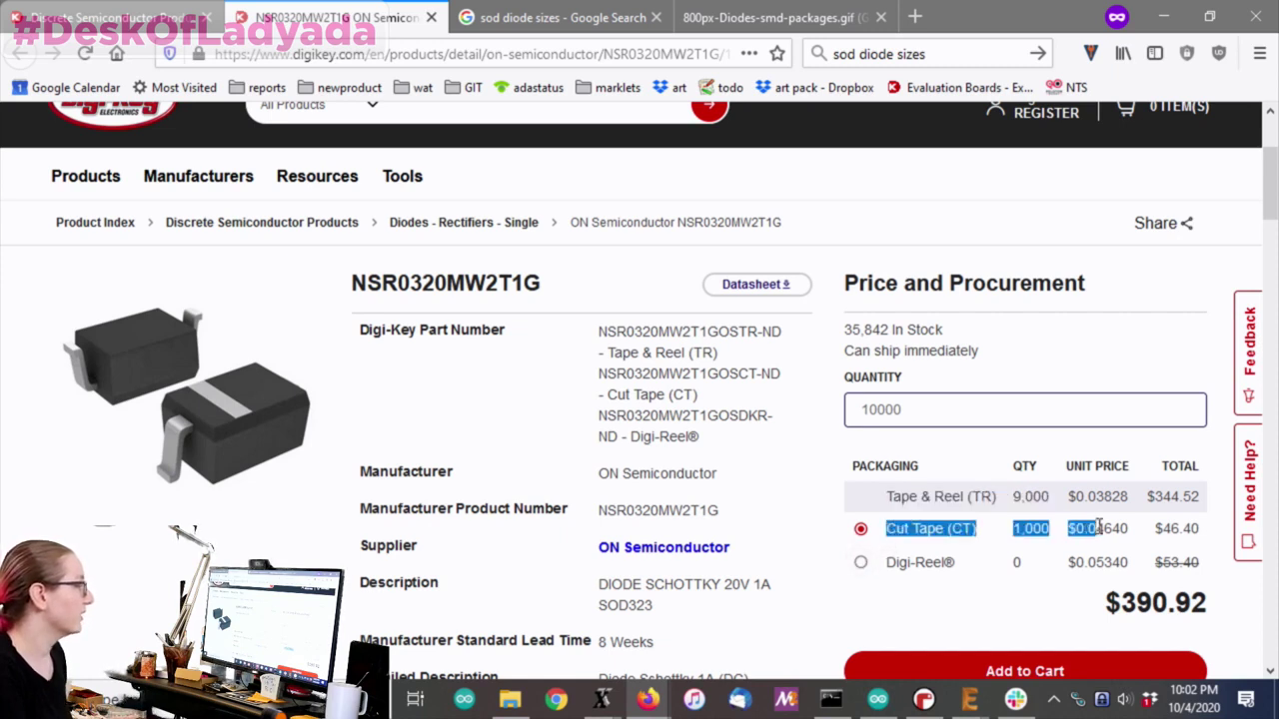
Put the remaining 1,000 diodes on Digi-Reel for a $397.92 total
left_click(860, 563)
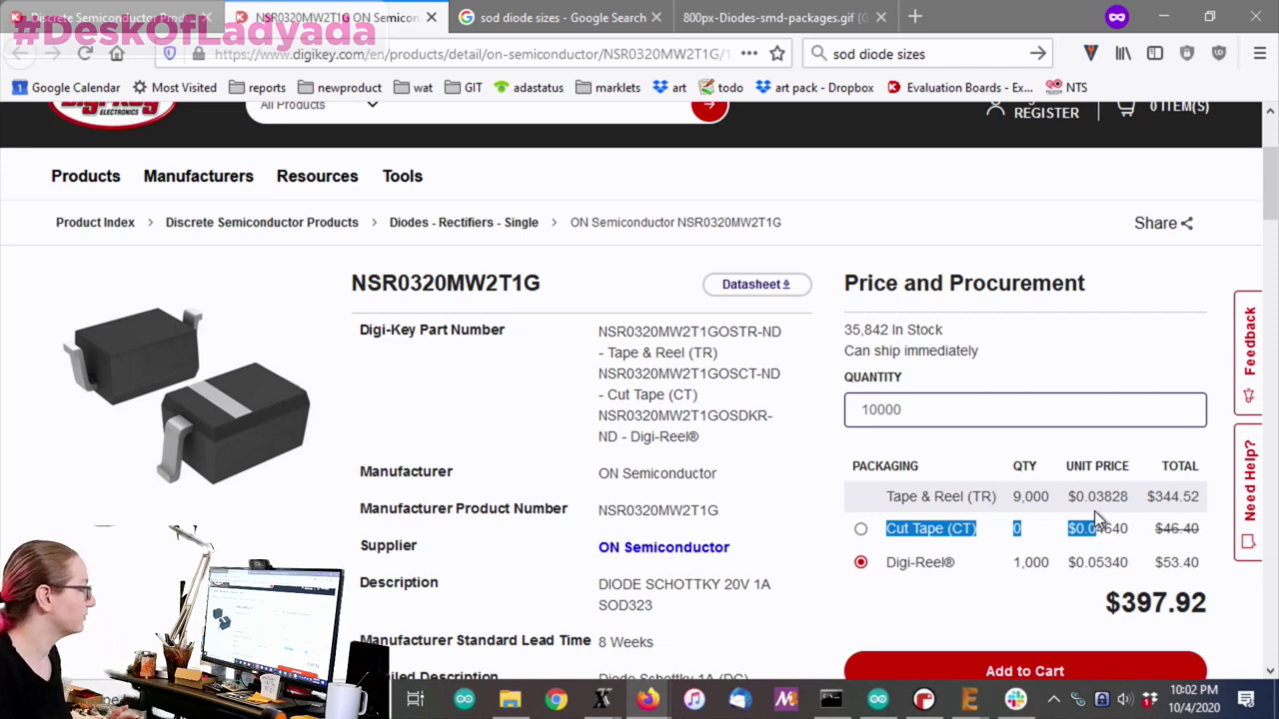
scroll(1063, 410, "down", 1)
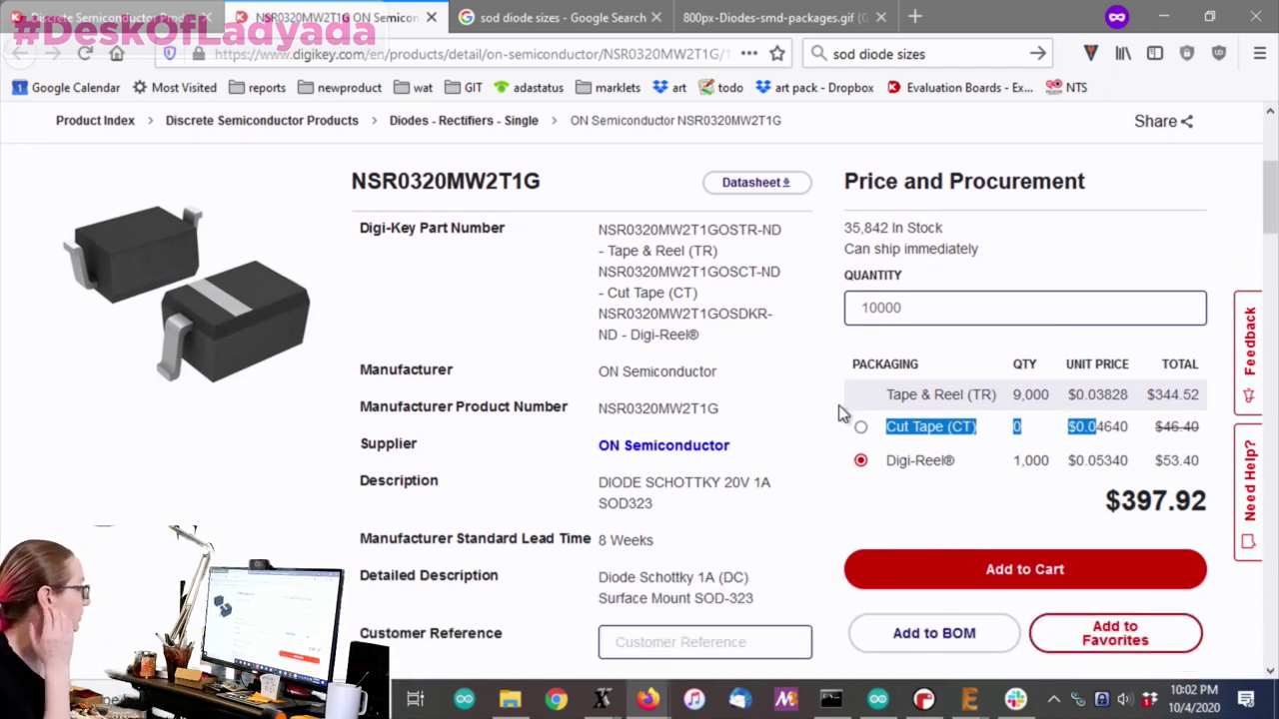
scroll(750, 356, "down", 8)
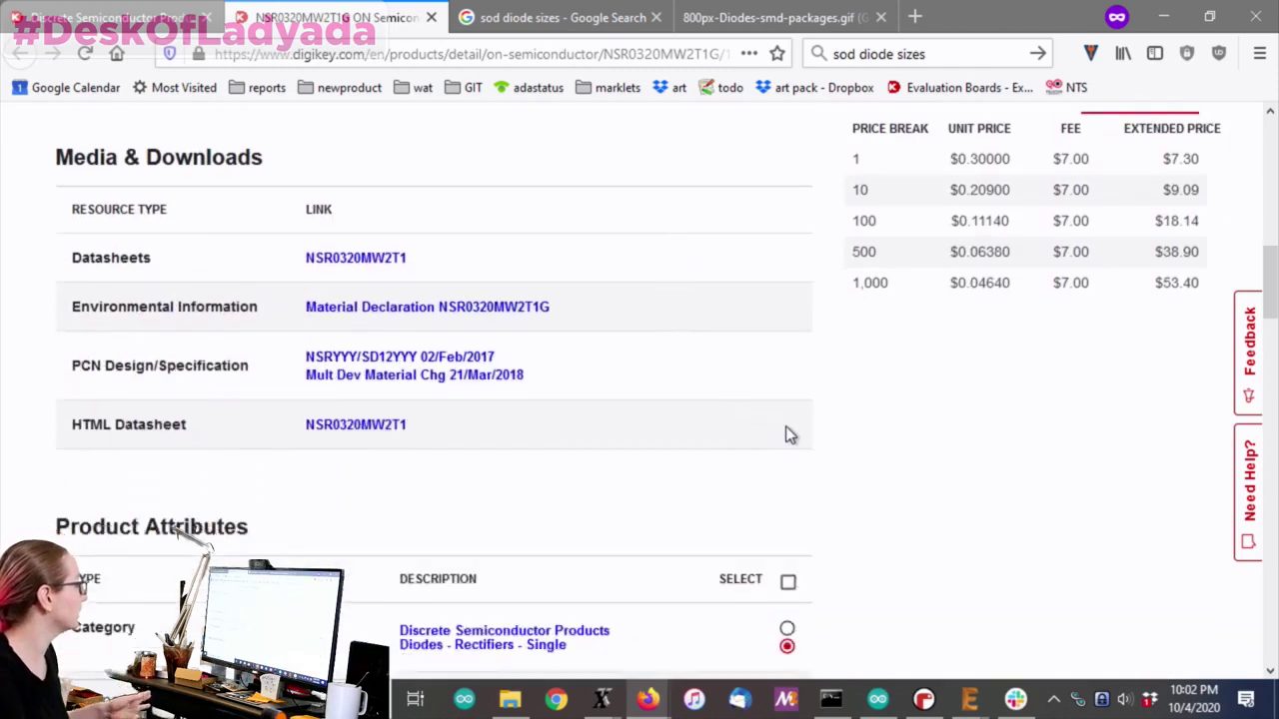
scroll(852, 403, "up", 6)
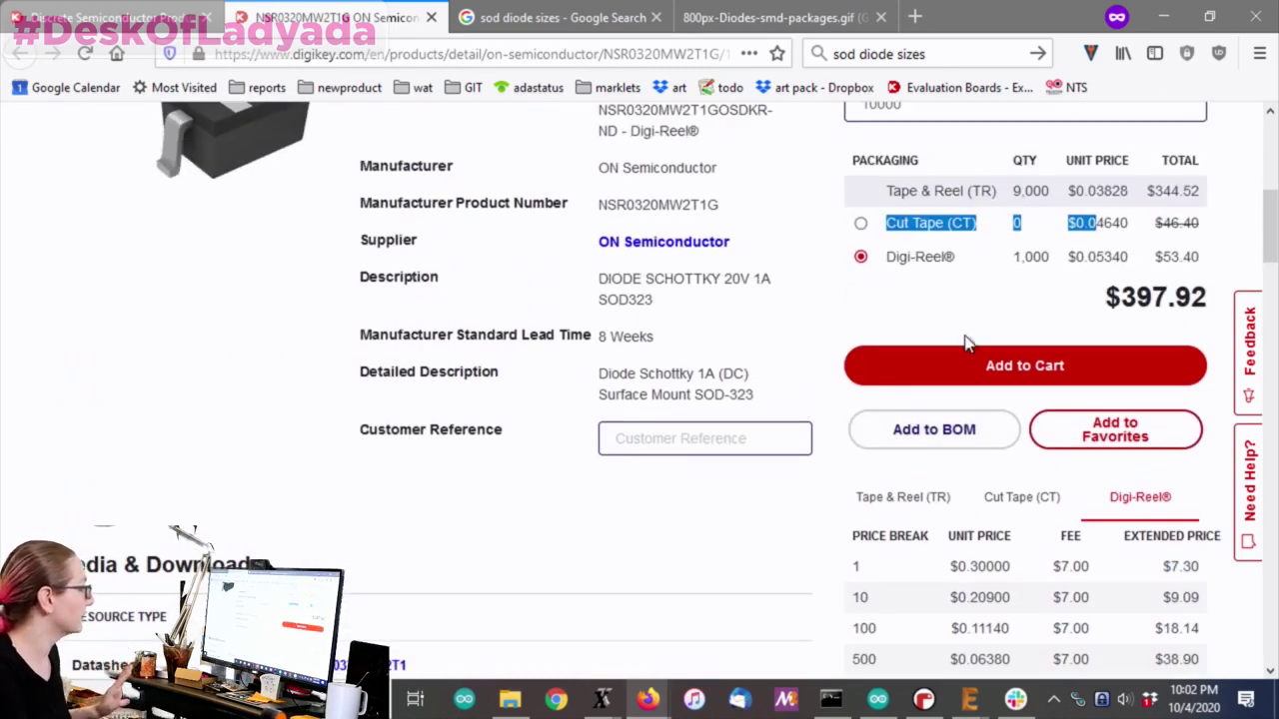
scroll(965, 339, "up", 1)
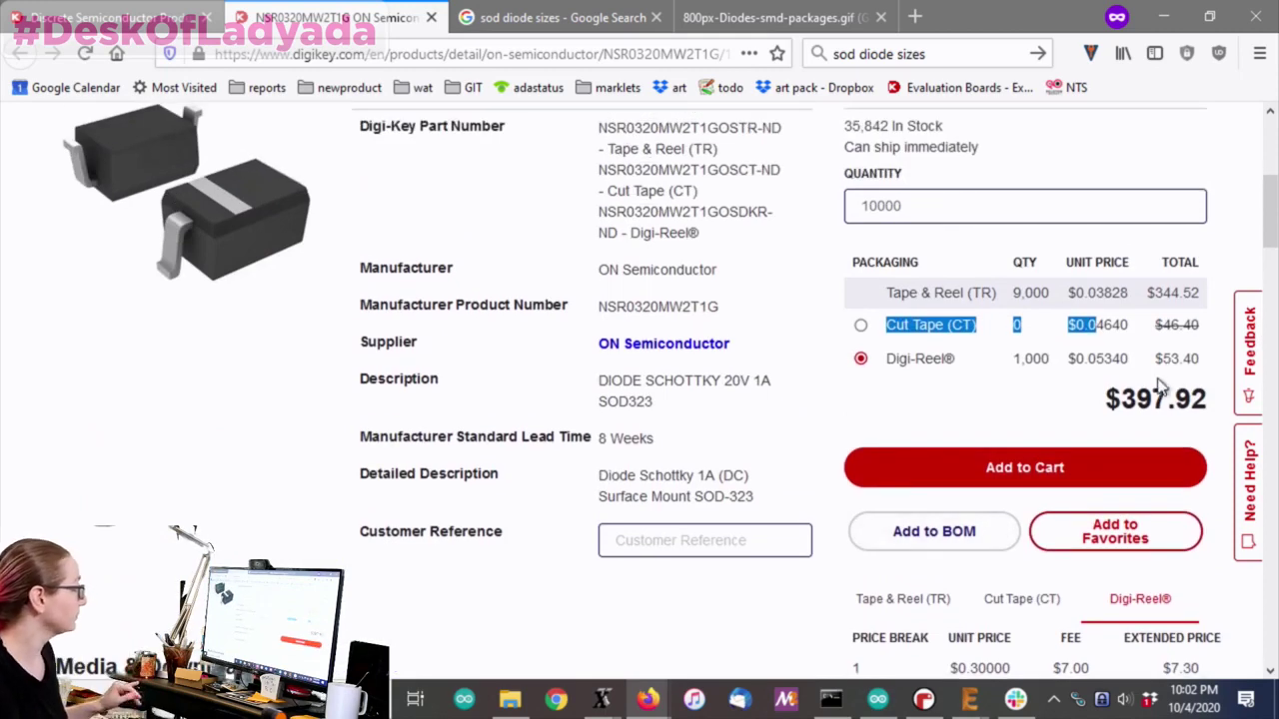
scroll(962, 340, "up", 1)
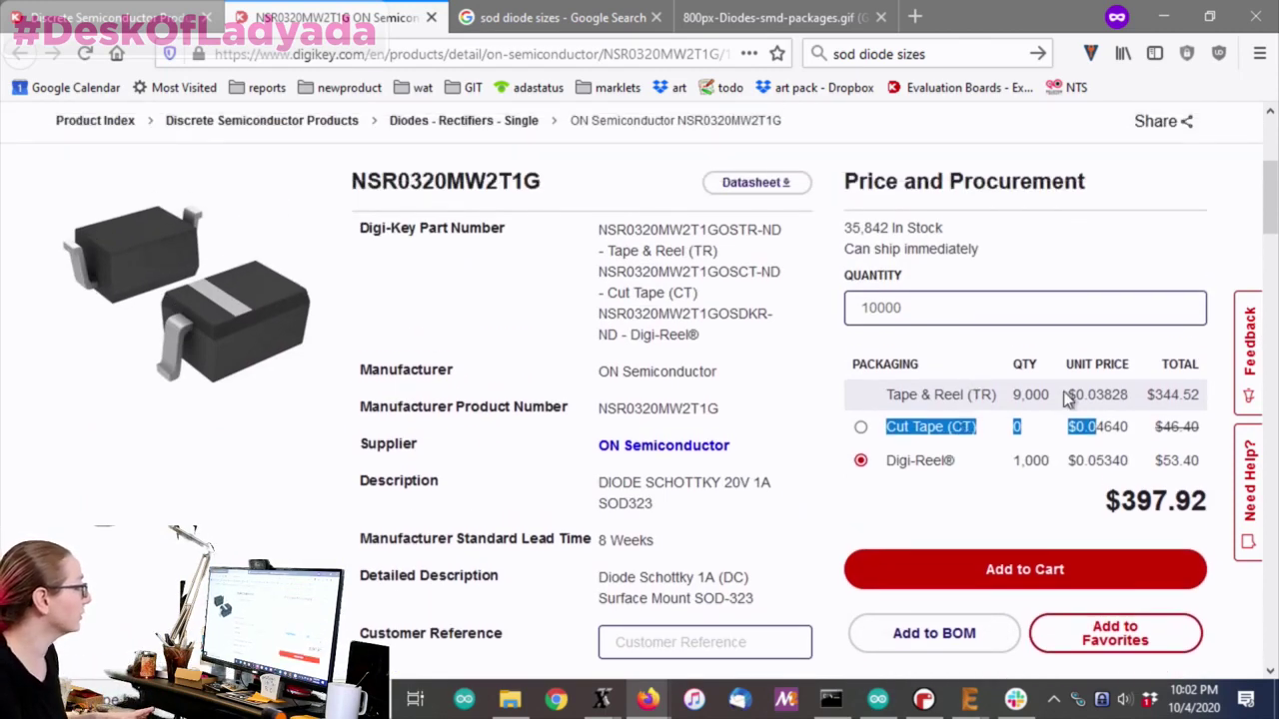
left_click(979, 300)
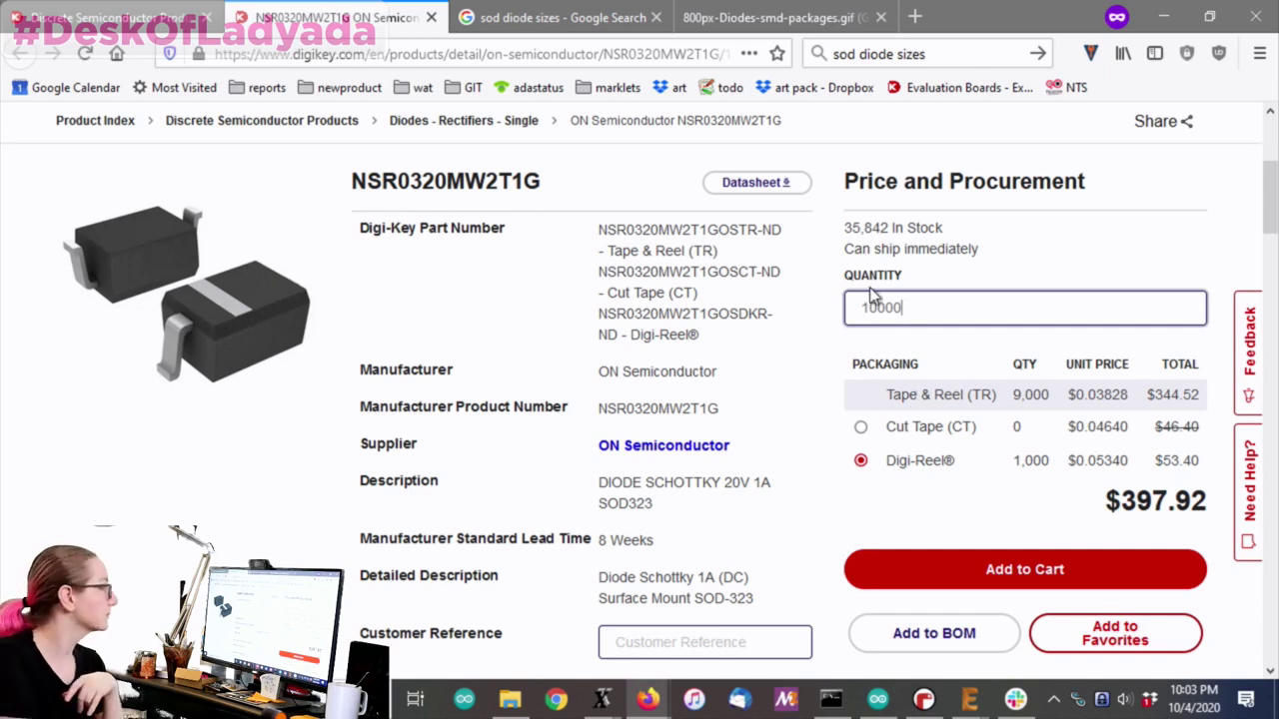
scroll(871, 300, "up", 2)
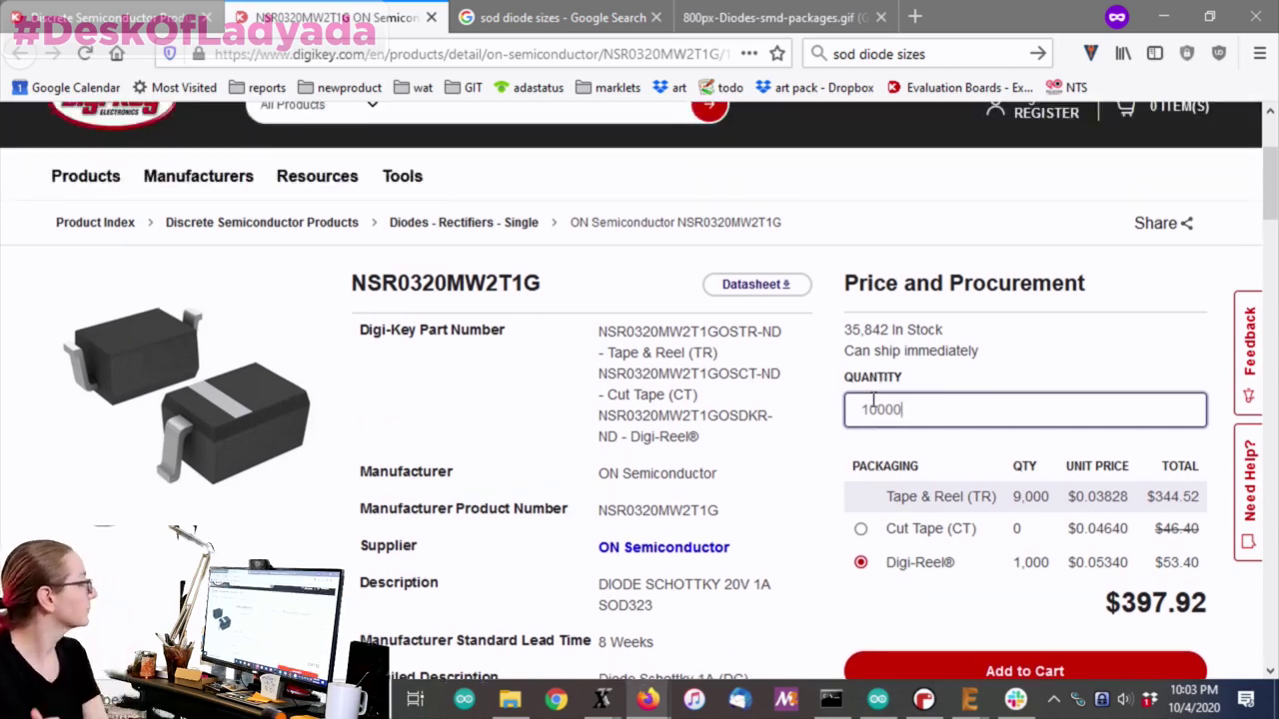
scroll(1155, 320, "up", 2)
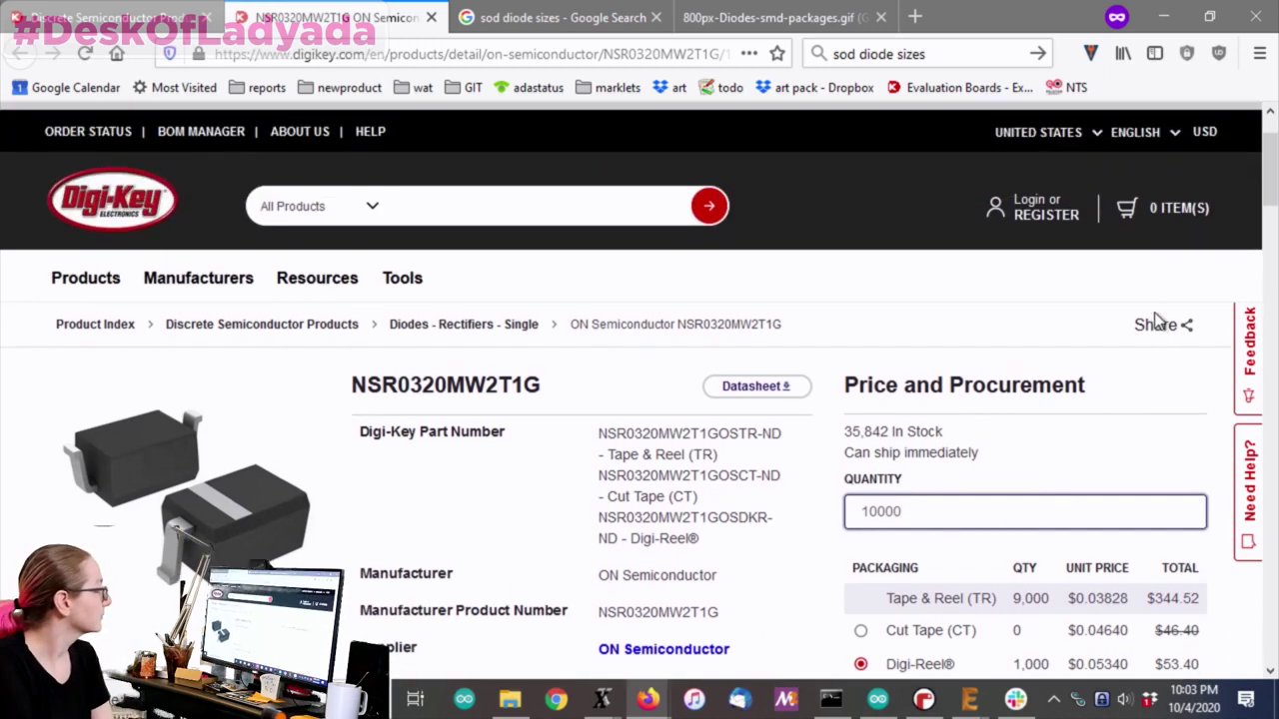
scroll(1149, 321, "down", 3)
scroll(1139, 303, "down", 1)
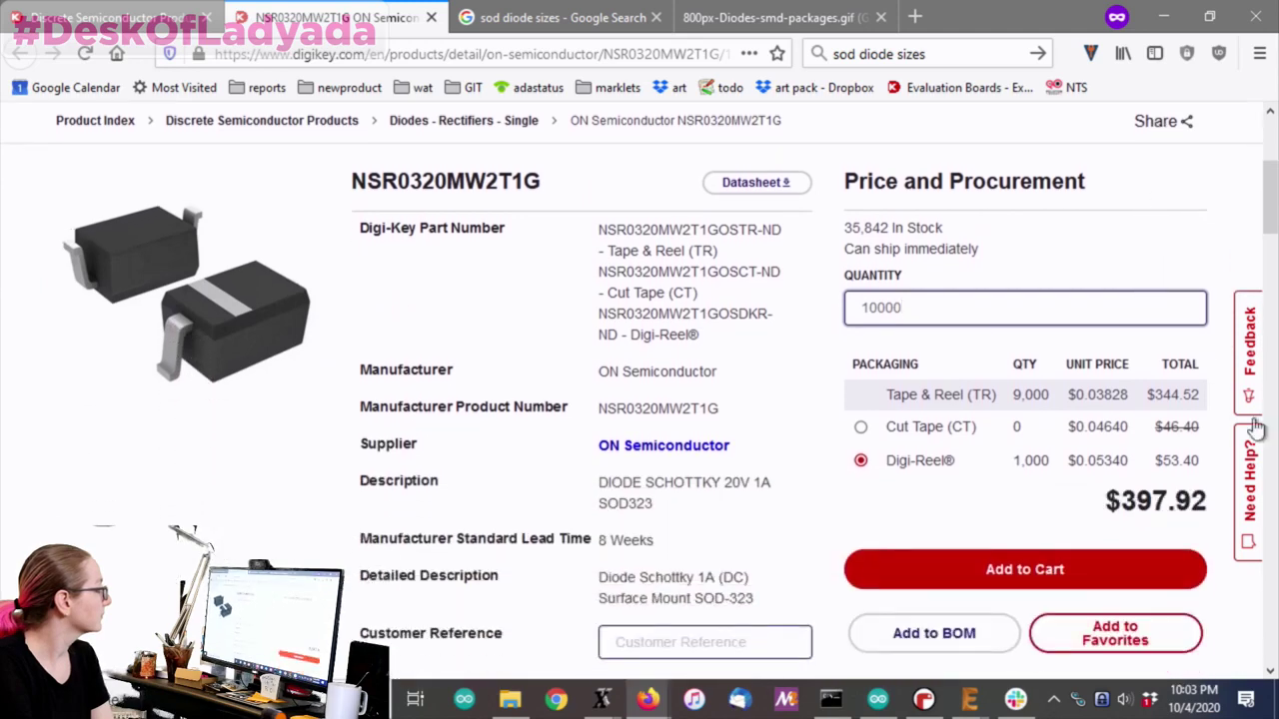
left_click(859, 428)
left_click(858, 458)
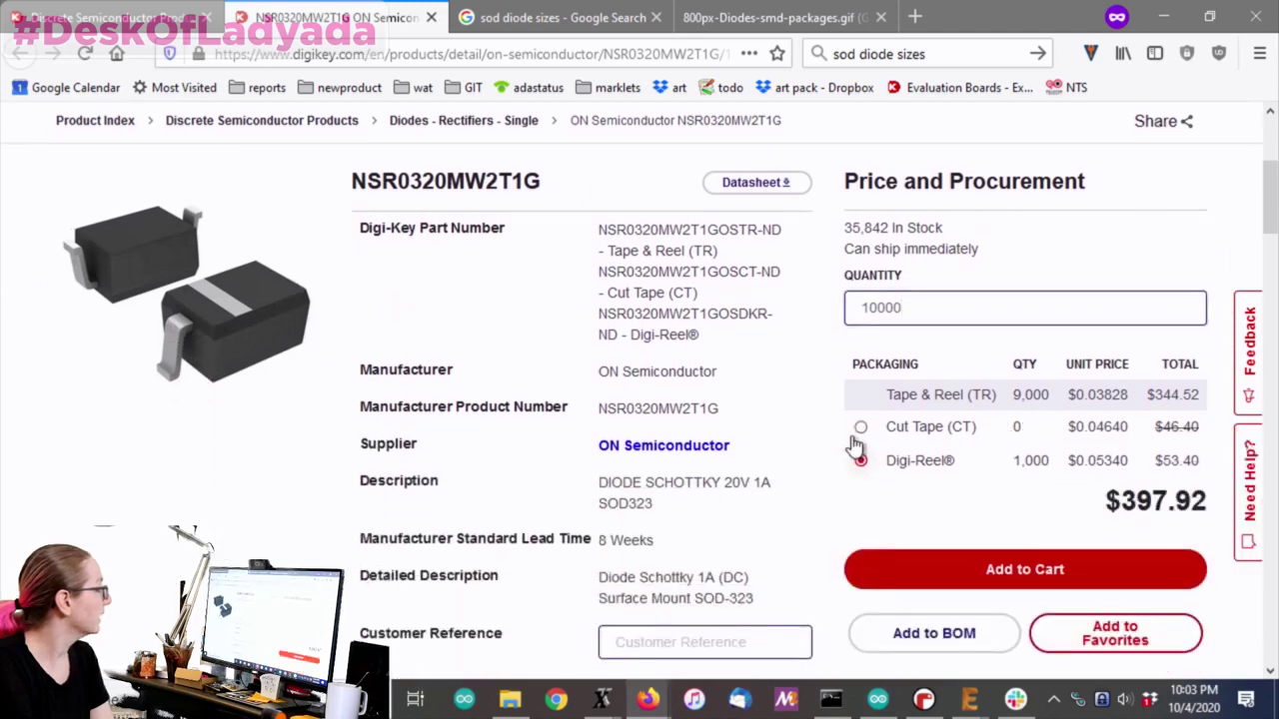
left_click(859, 428)
left_click(860, 460)
left_click(860, 428)
left_click(860, 459)
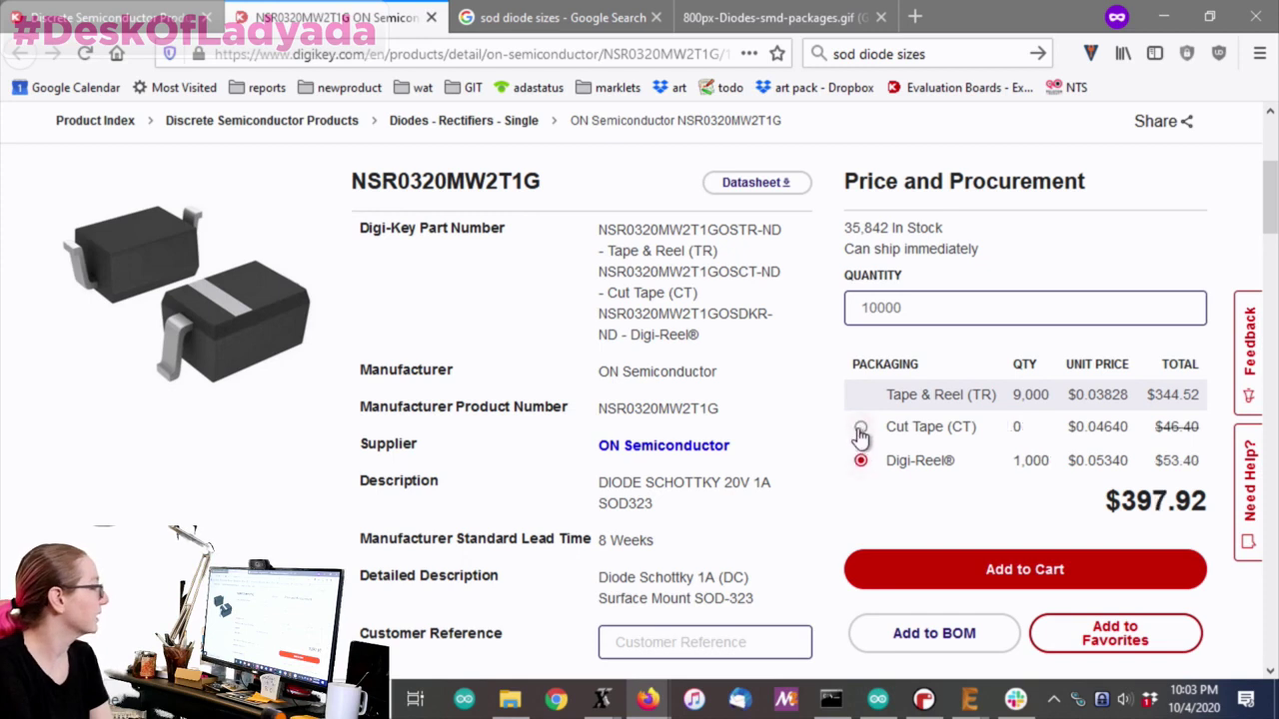
left_click(860, 427)
left_click(860, 460)
left_click(860, 428)
left_click(860, 459)
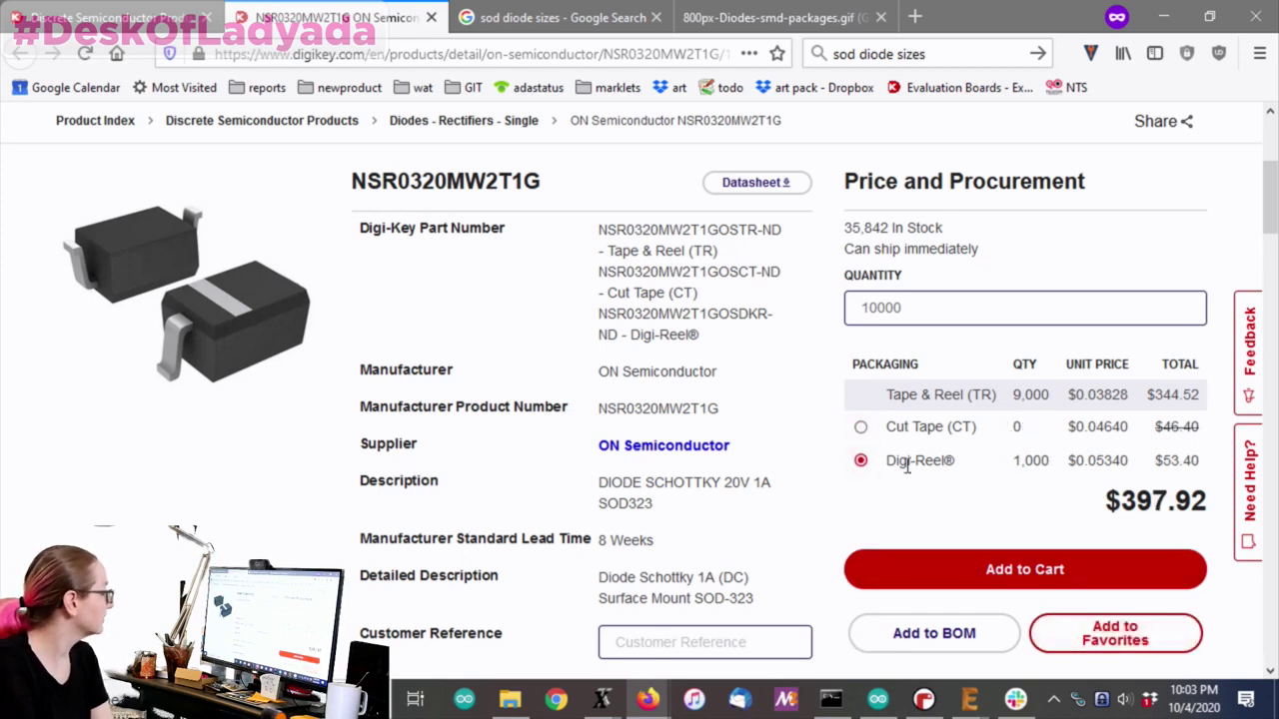
mouse_move(969, 699)
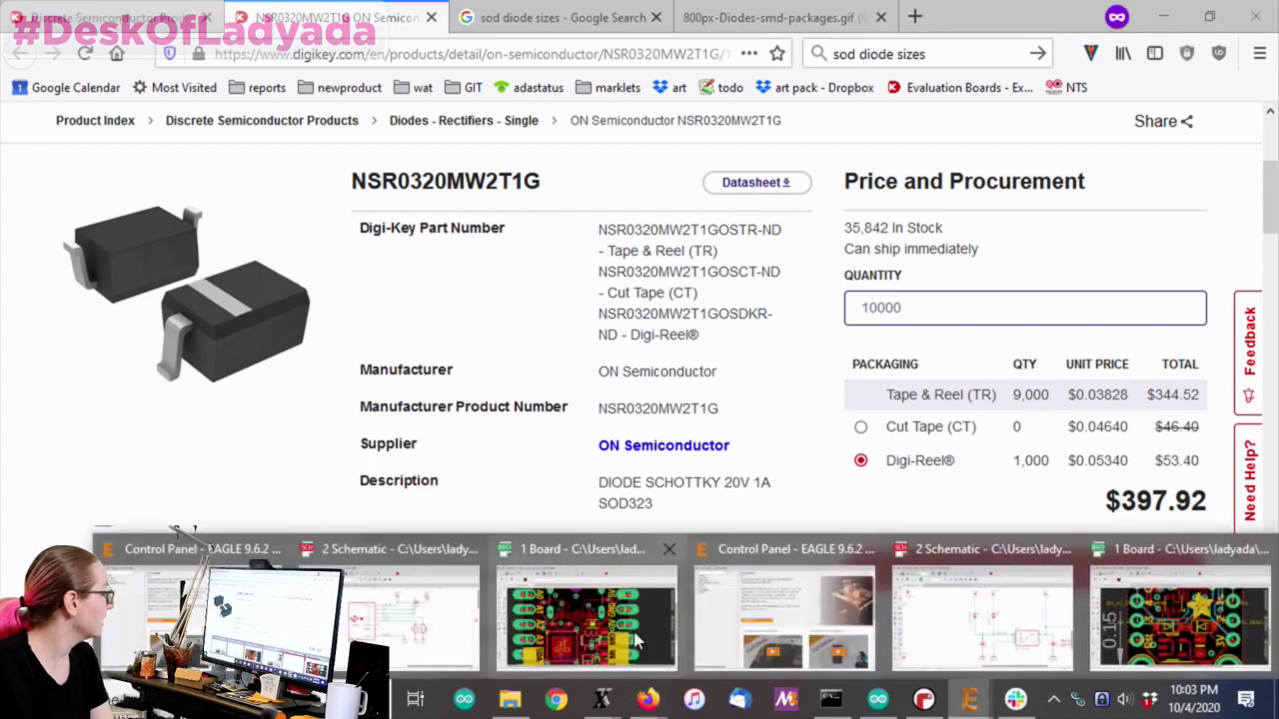
left_click(405, 605)
scroll(779, 300, "up", 5)
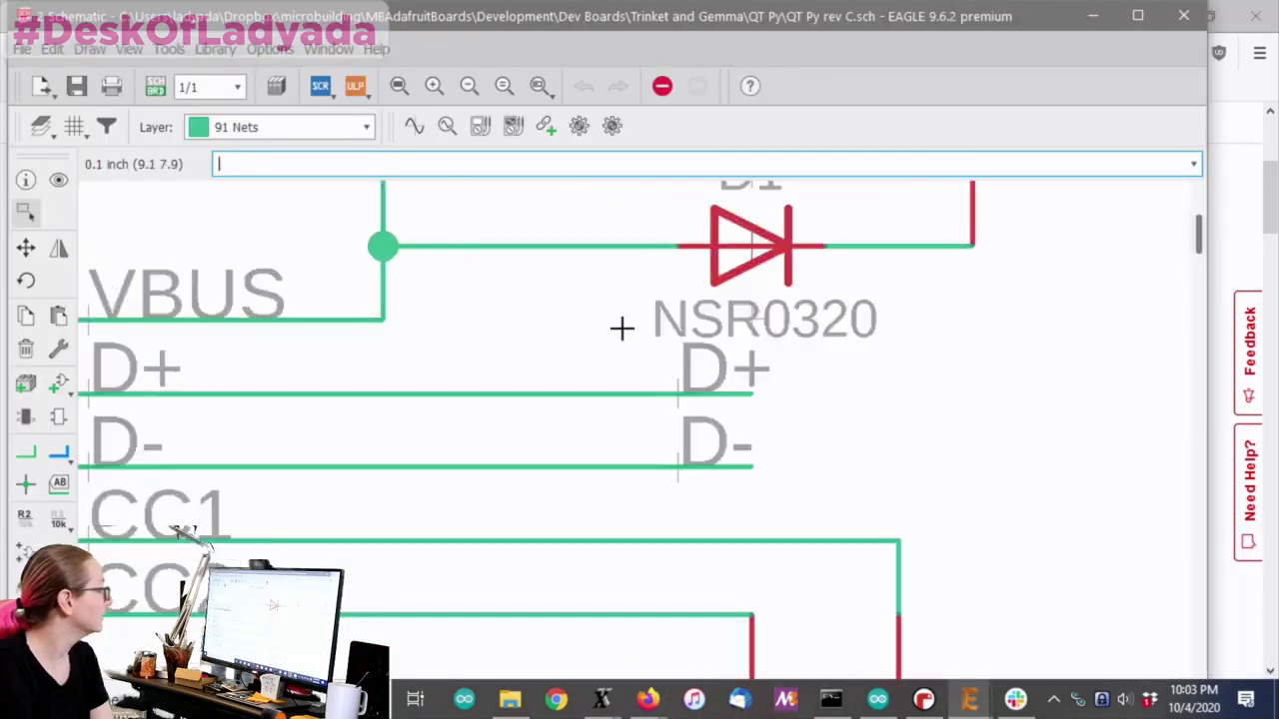
key("alt+Tab")
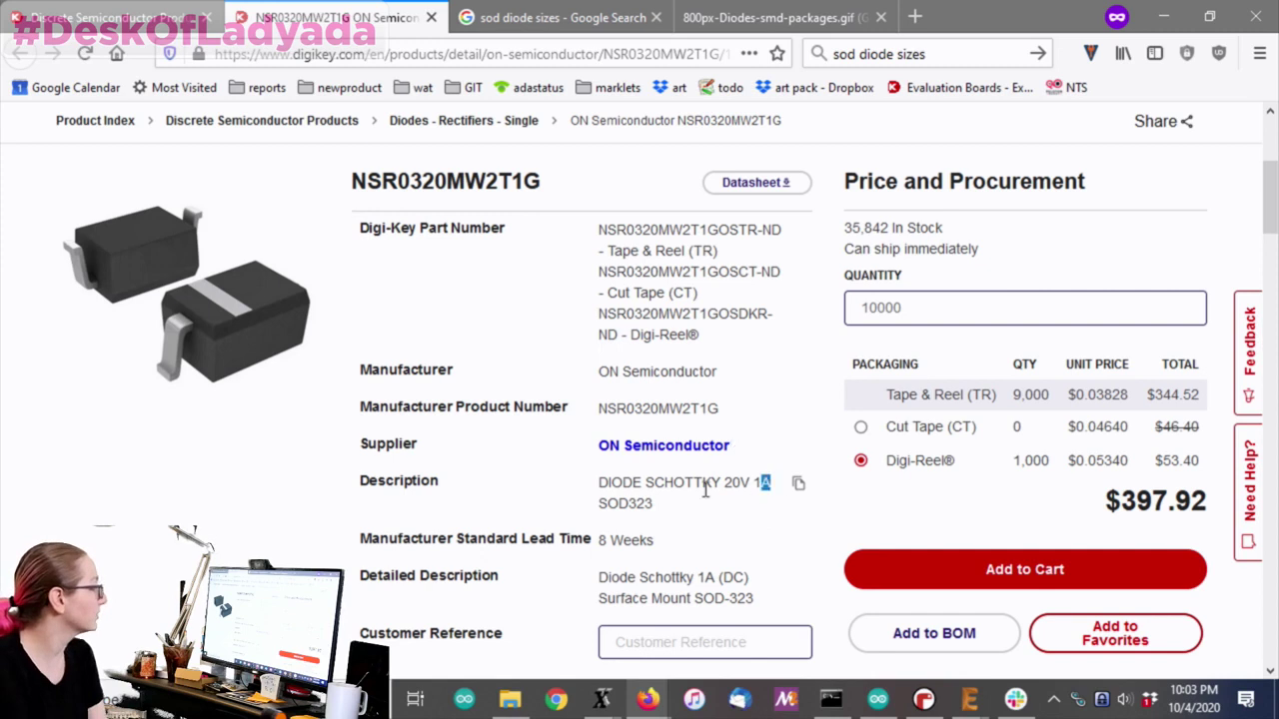
Highlight 'DIODE SCHOTTKY 20V 1A' in the Description field
left_click_drag(771, 483, 582, 487)
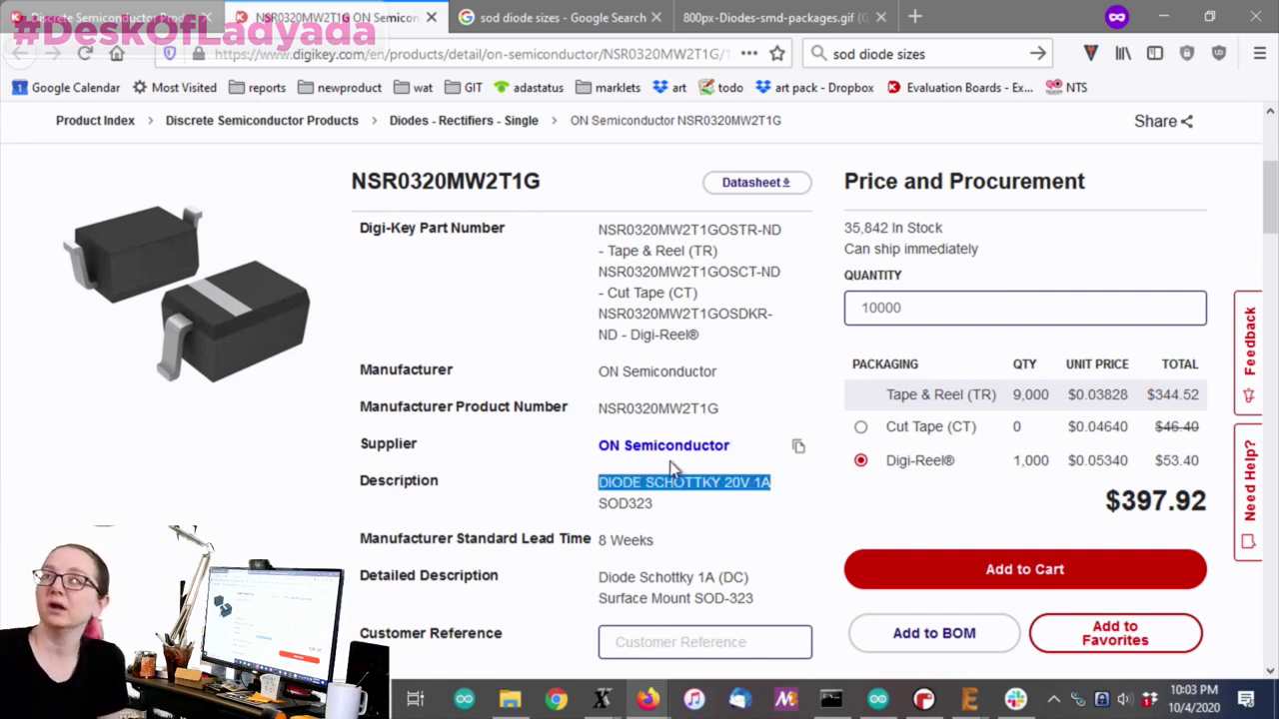